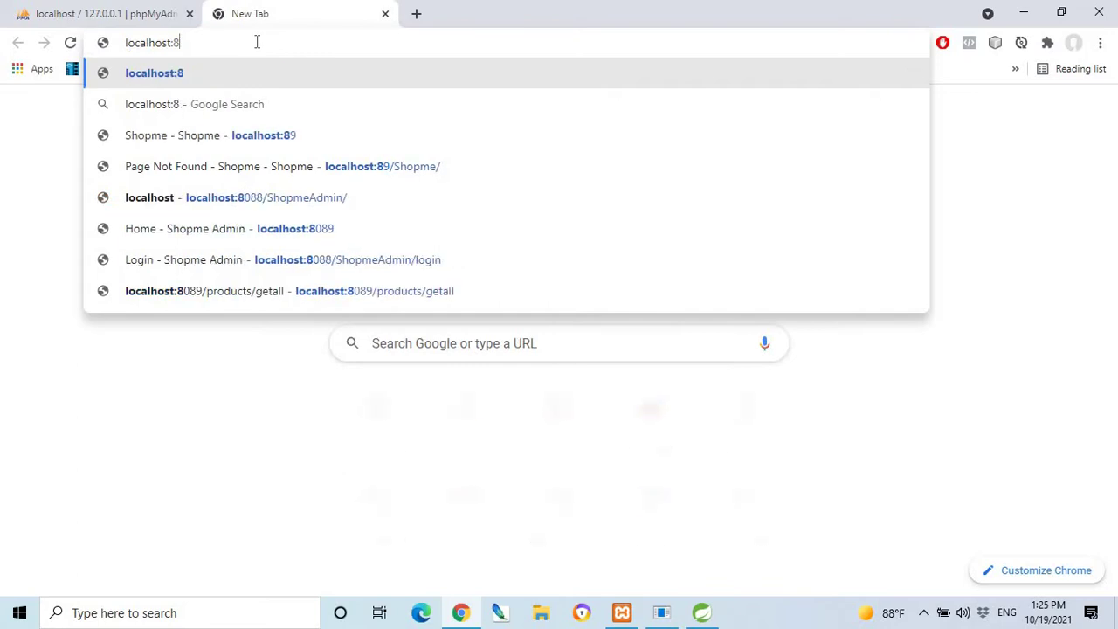
Load localhost:8089/ShopmeAdmin/ in Chrome after fixing the mistyped port; it shows page-not-found.
text(089)
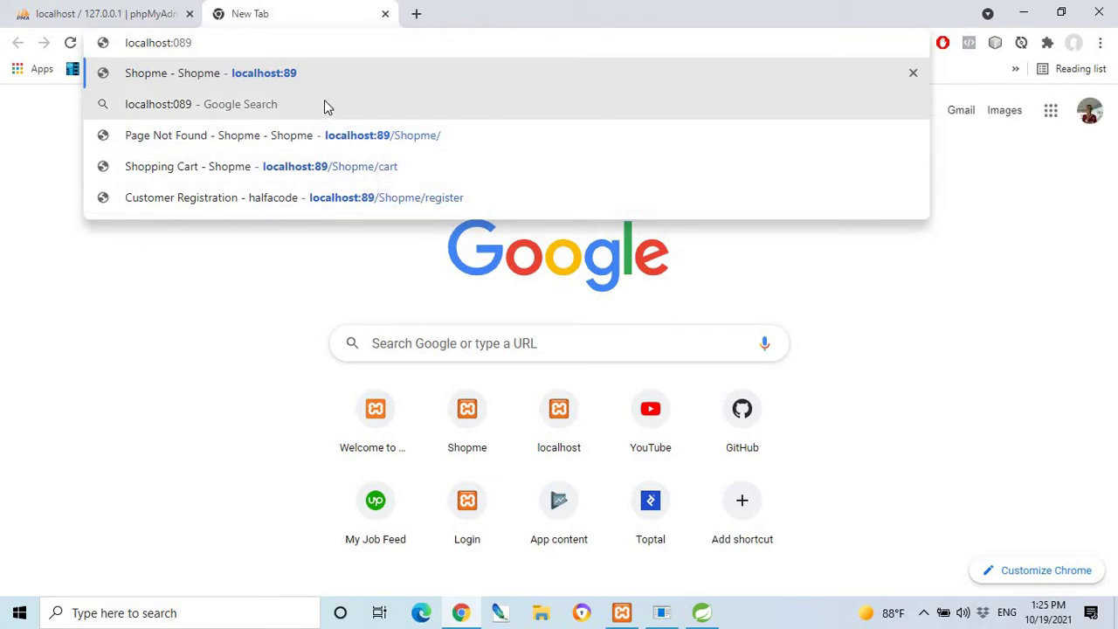
text(/)
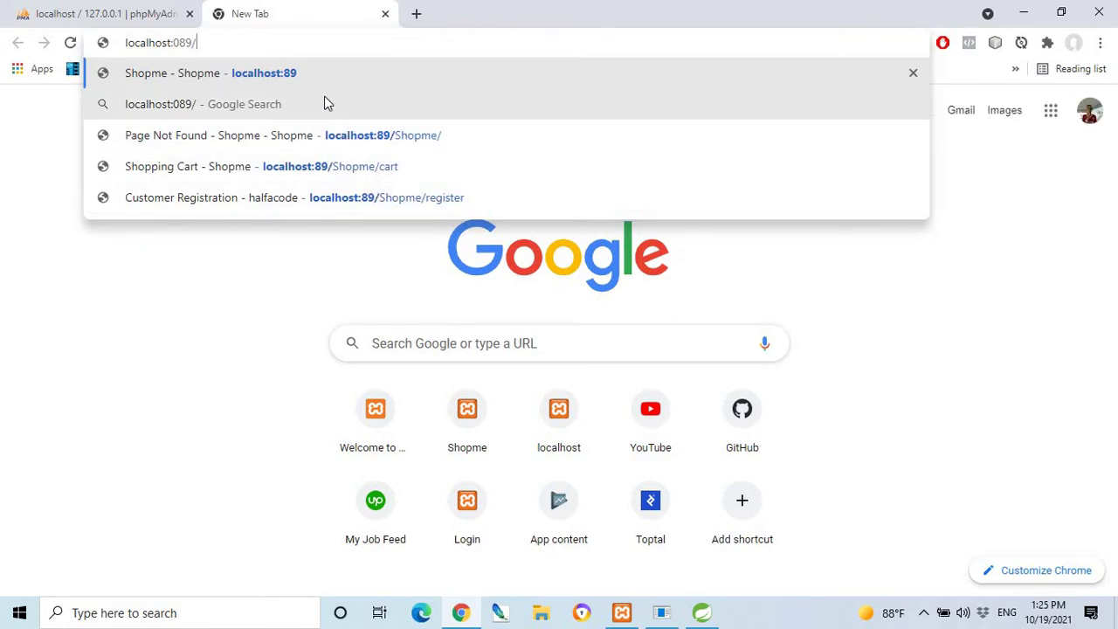
key(BackSpace)
key(BackSpace)
key(BackSpace)
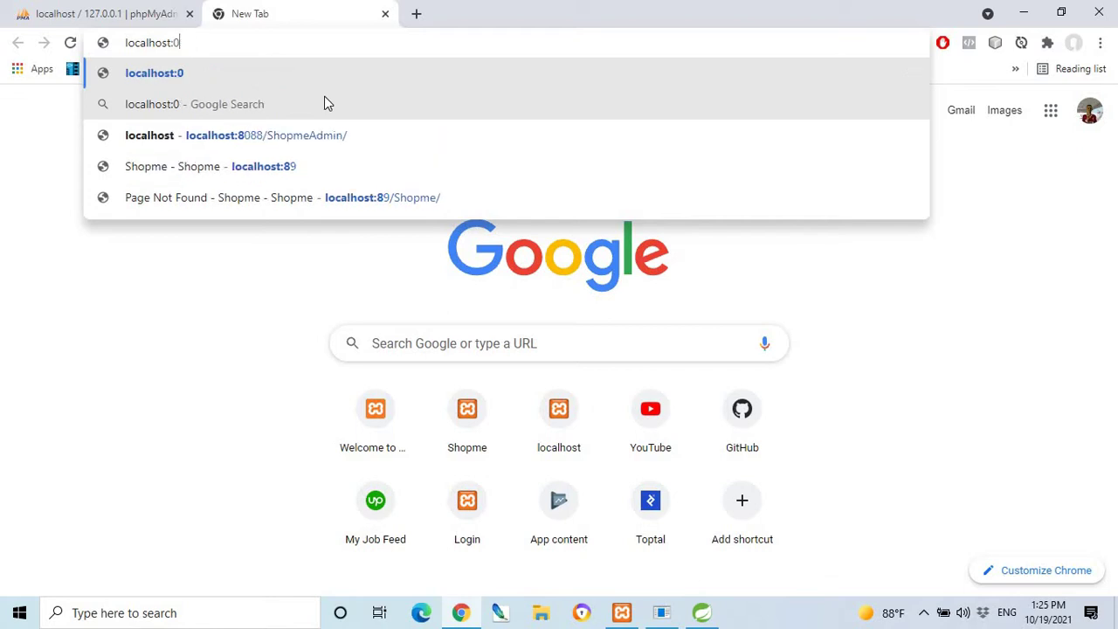
key(BackSpace)
key(BackSpace)
text(:80)
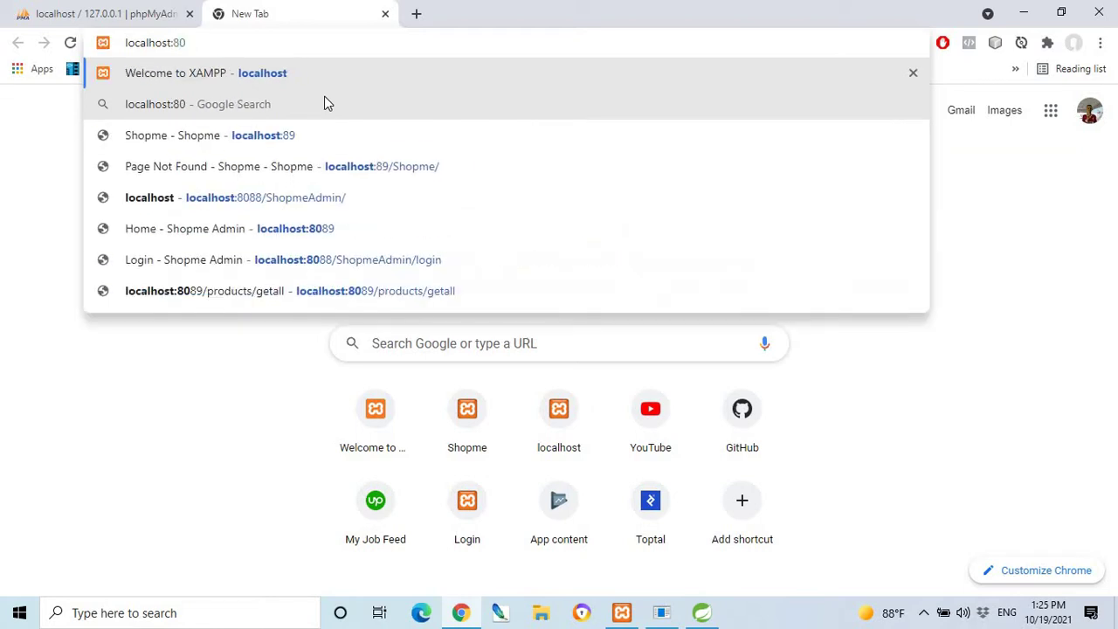
text(89)
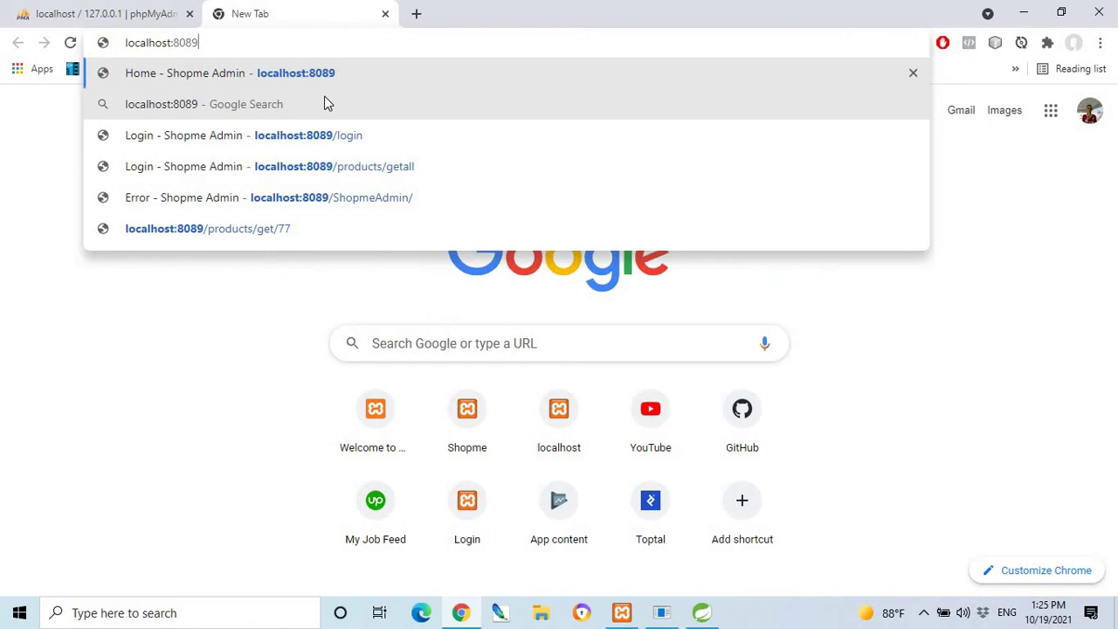
click(375, 197)
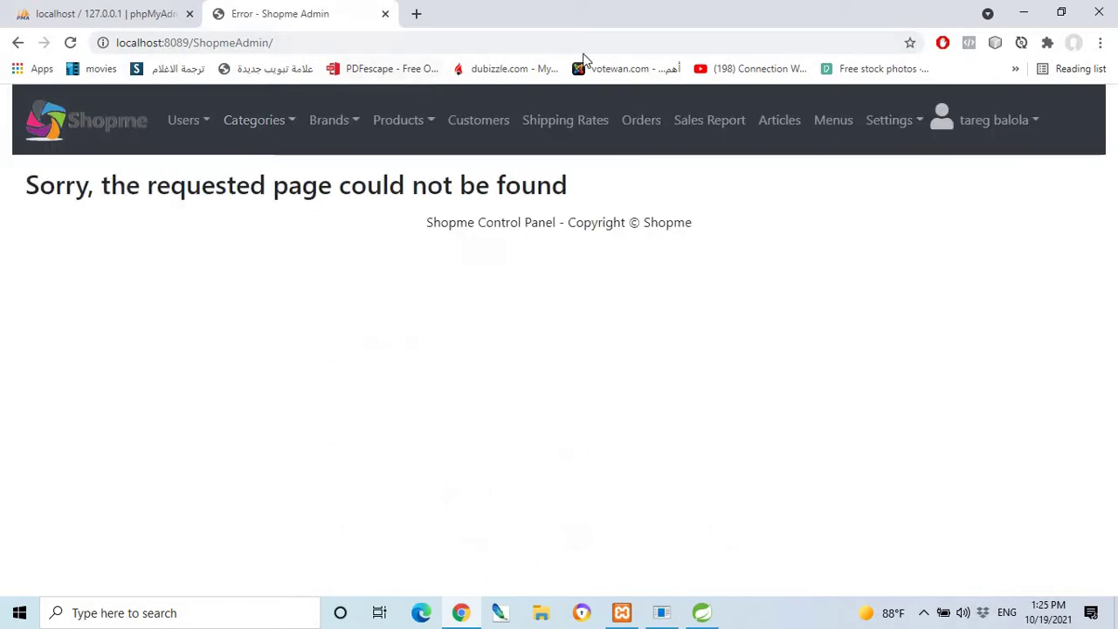
Log out from the user menu and trim 'login?logout' from the URL to reach localhost:8089/login.
mouse_move(991, 124)
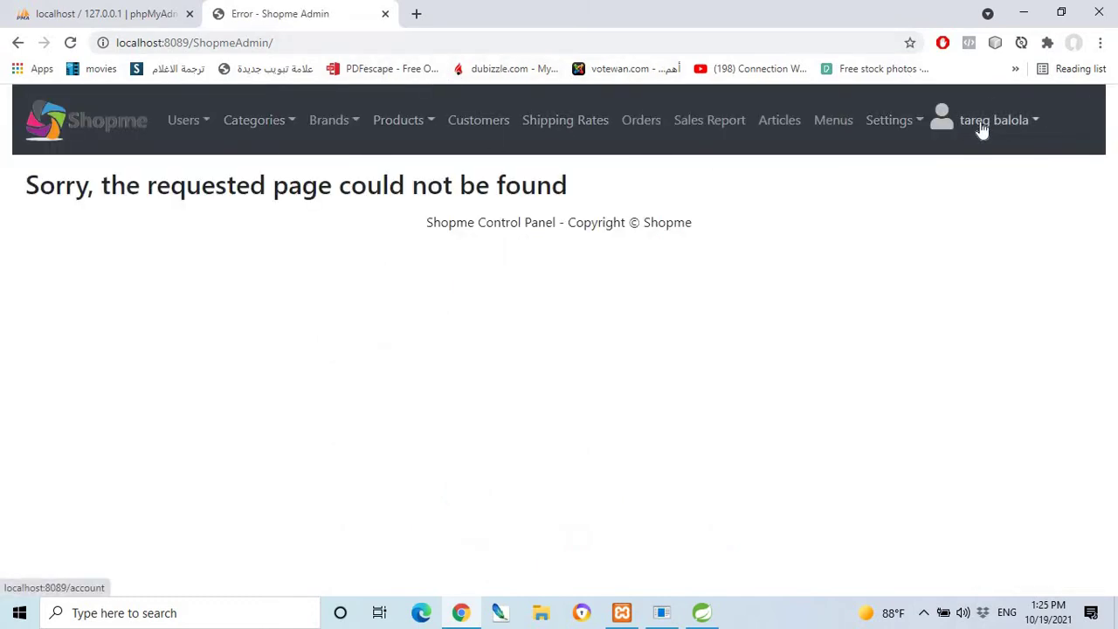
click(995, 160)
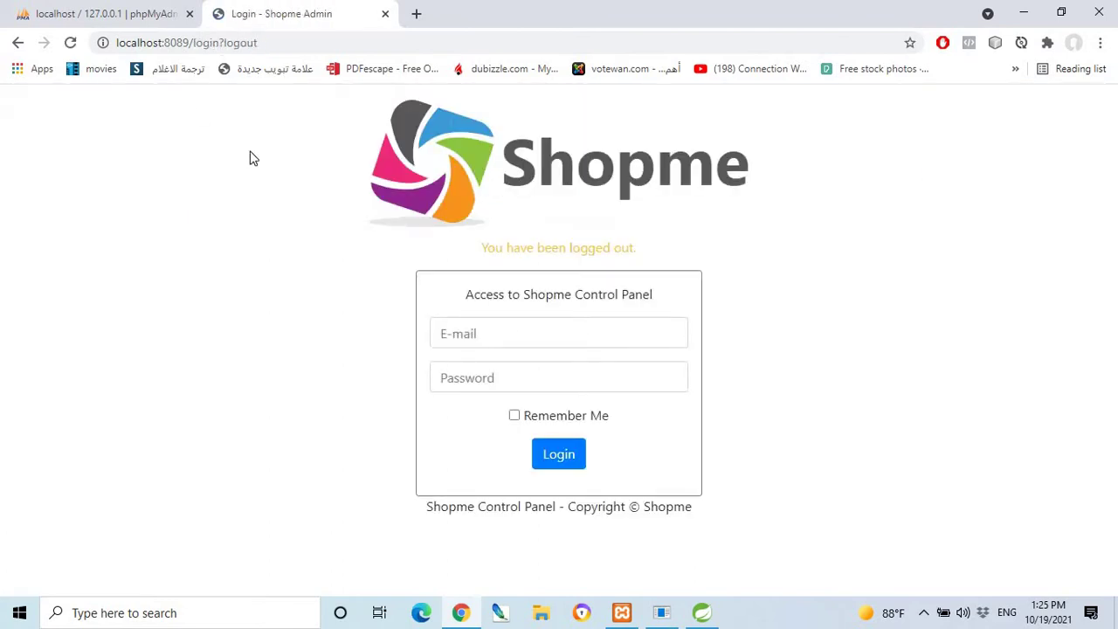
drag(193, 43, 427, 50)
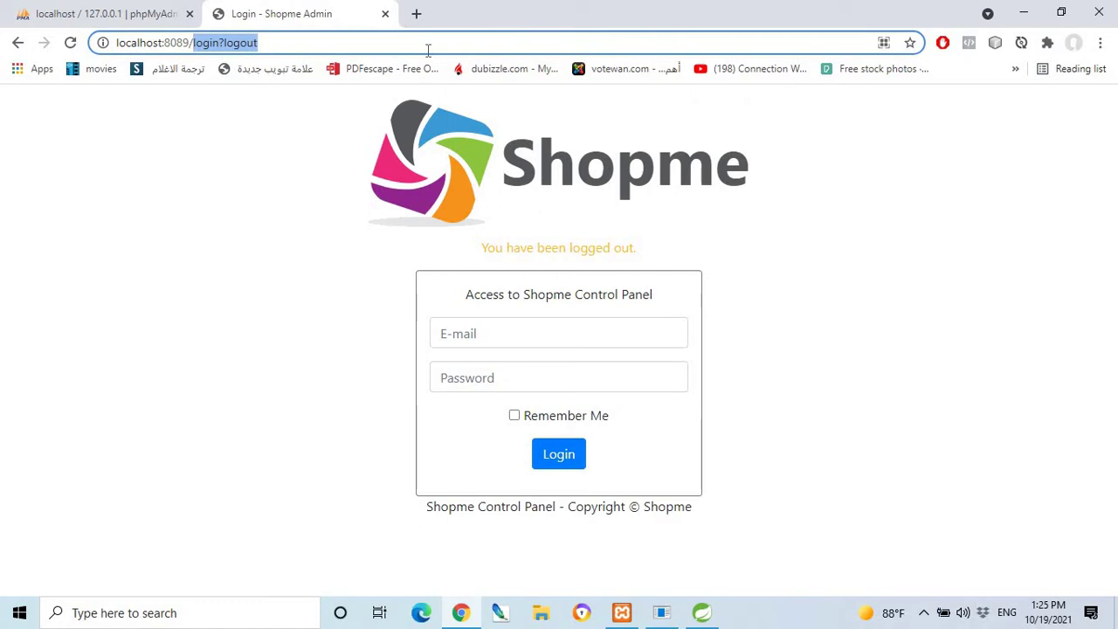
key(BackSpace)
key(Return)
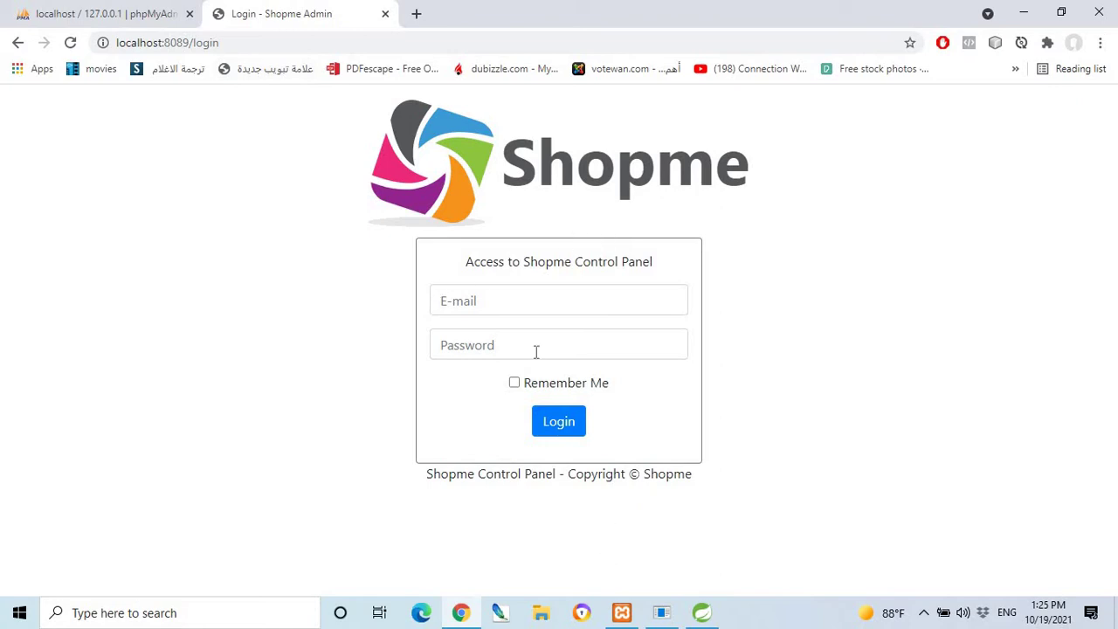
Sign in with the saved admin e-mail and the account password, with Remember Me ticked.
click(511, 303)
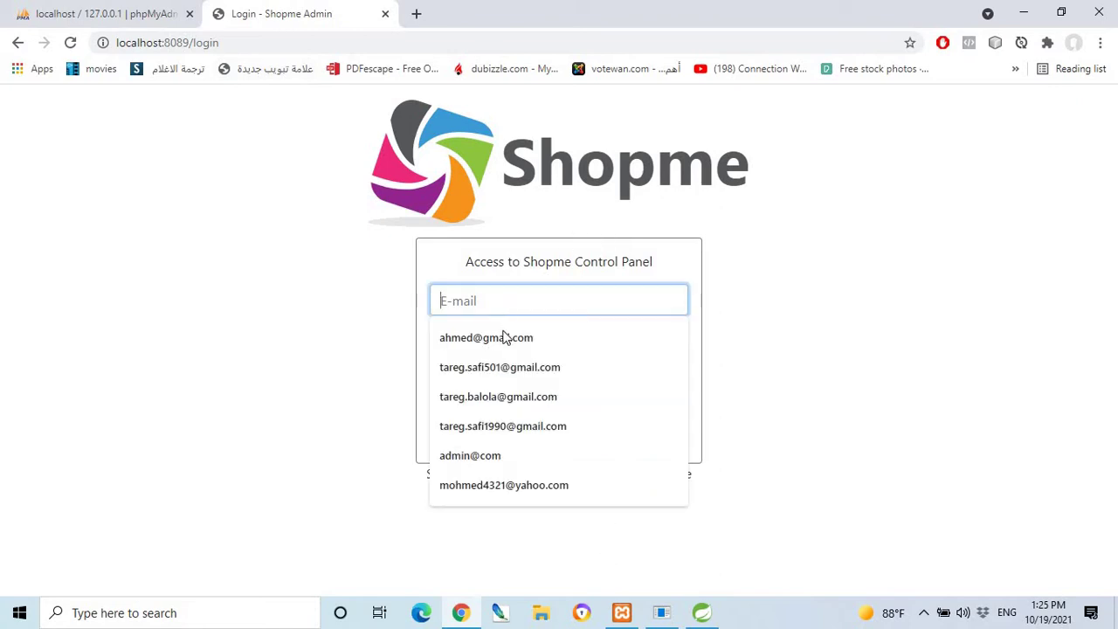
click(498, 397)
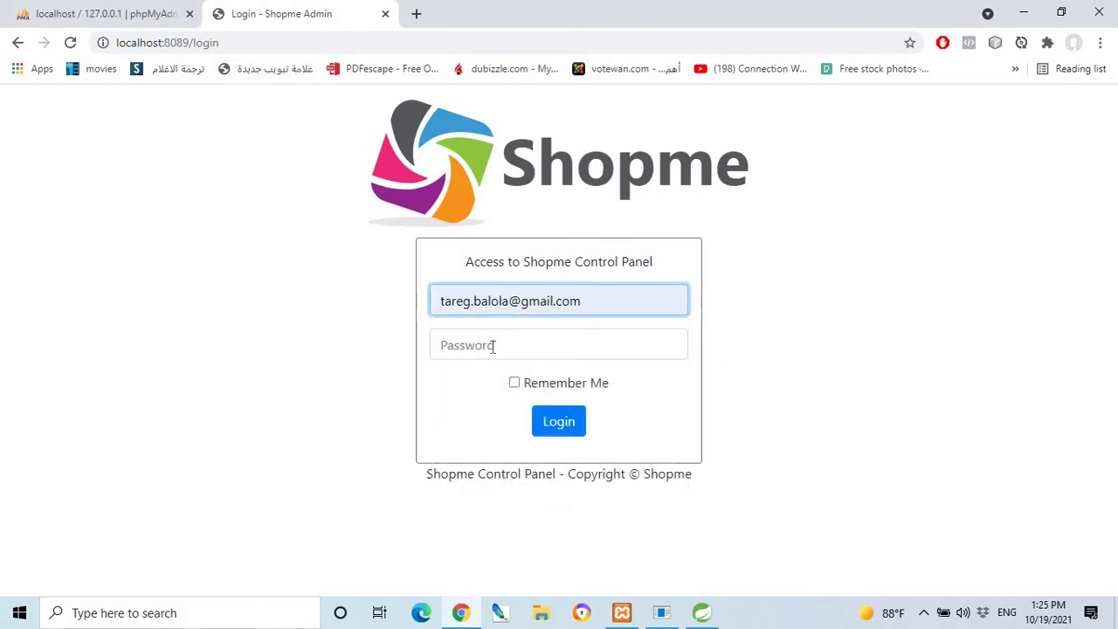
click(495, 347)
text(1)
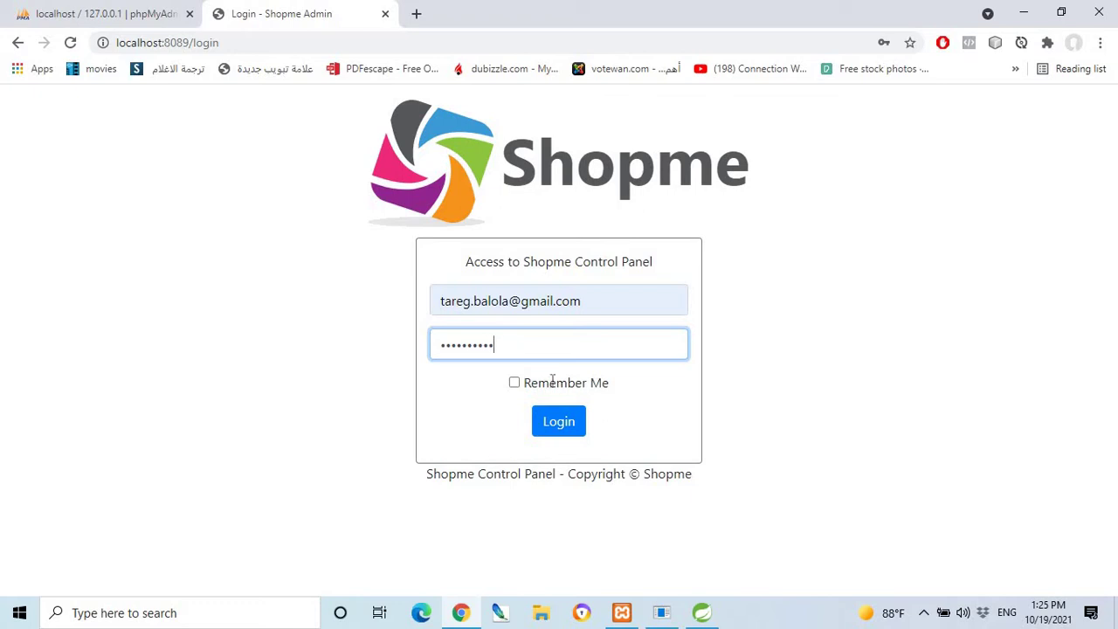
click(514, 384)
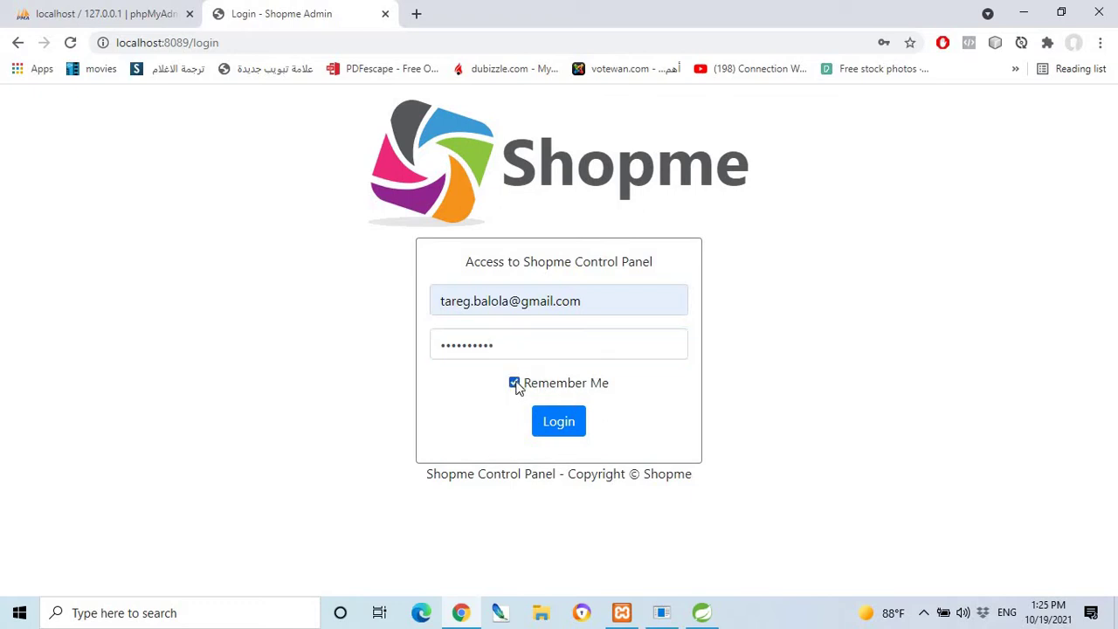
click(570, 422)
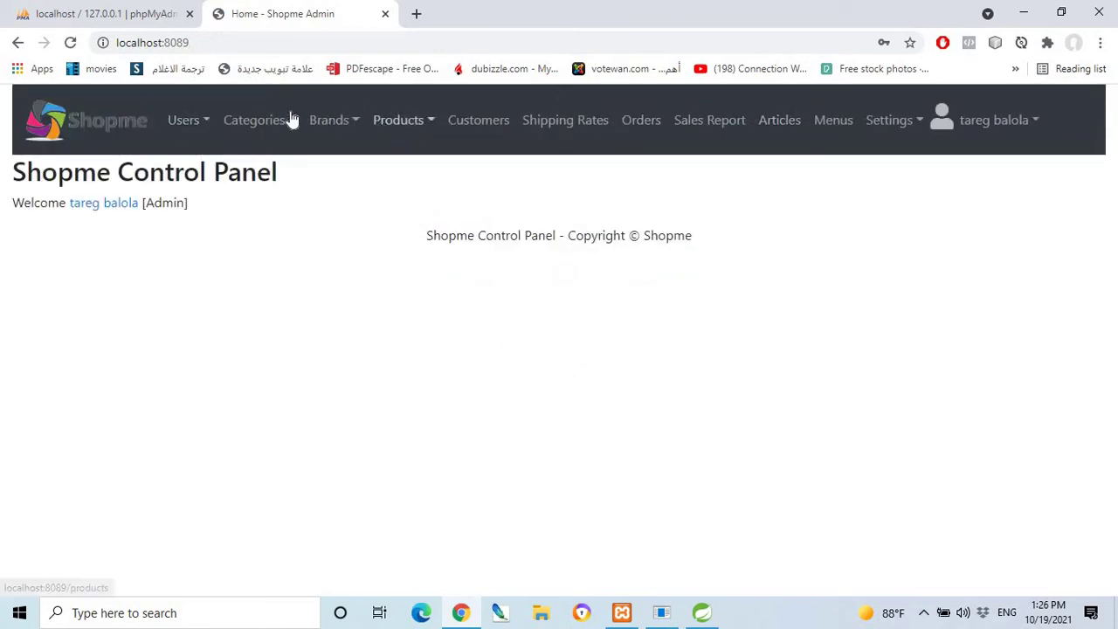
Open Site Settings from the navbar and scroll its General options down to Save and back.
mouse_move(175, 119)
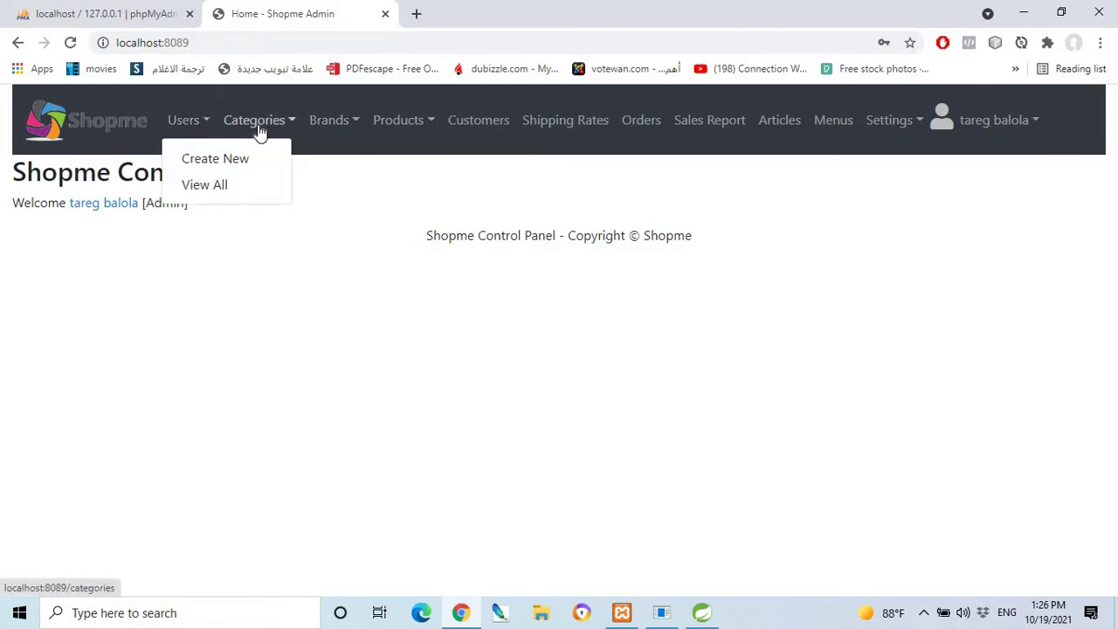
mouse_move(347, 130)
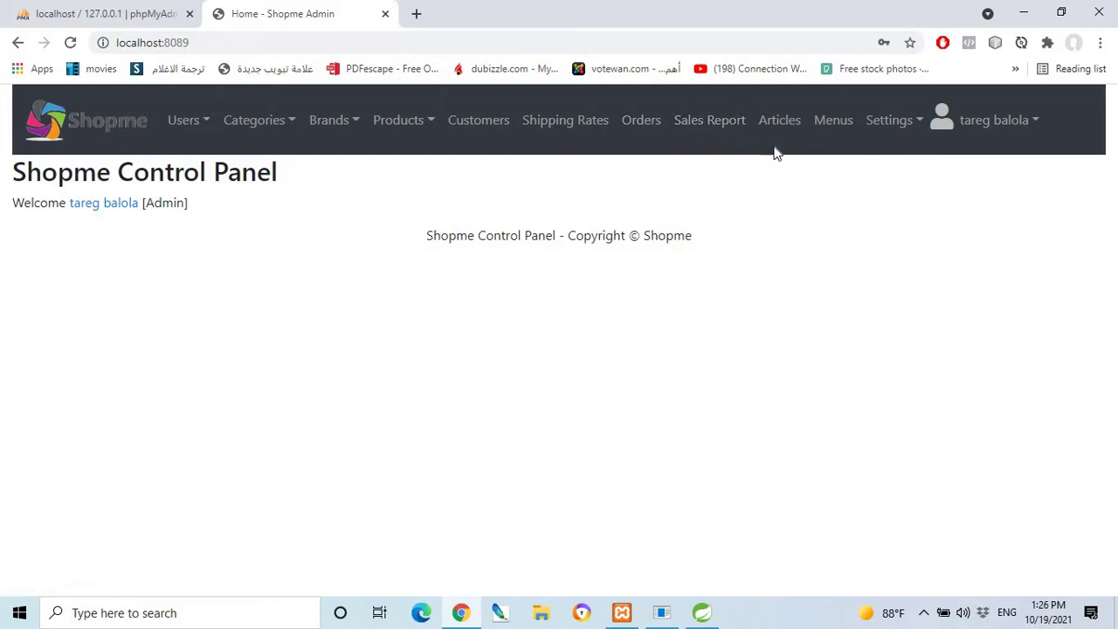
click(899, 137)
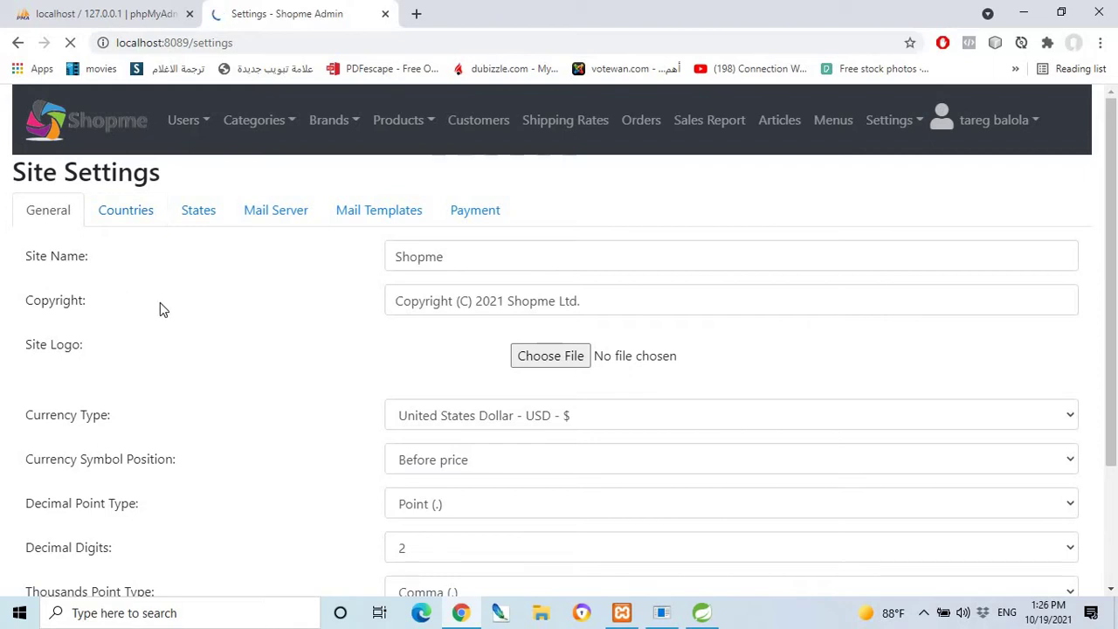
scroll(397, 393, down, 2)
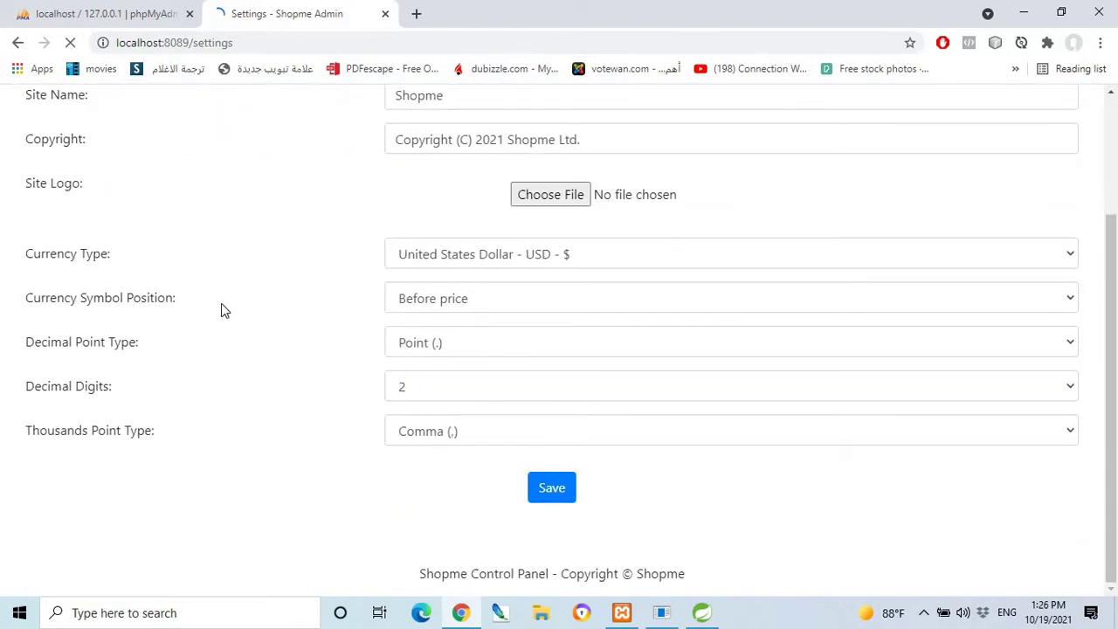
scroll(149, 269, up, 2)
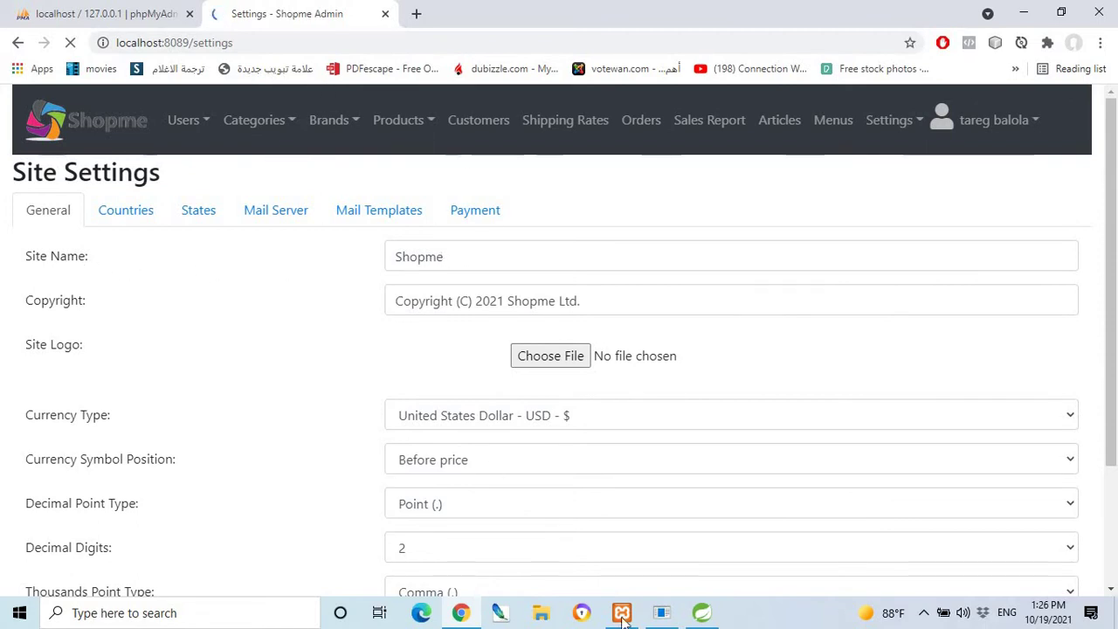
In STS, collapse ShopmeBackEnd and run ShopmeFrontEnd via Run As > Spring Boot App.
click(702, 613)
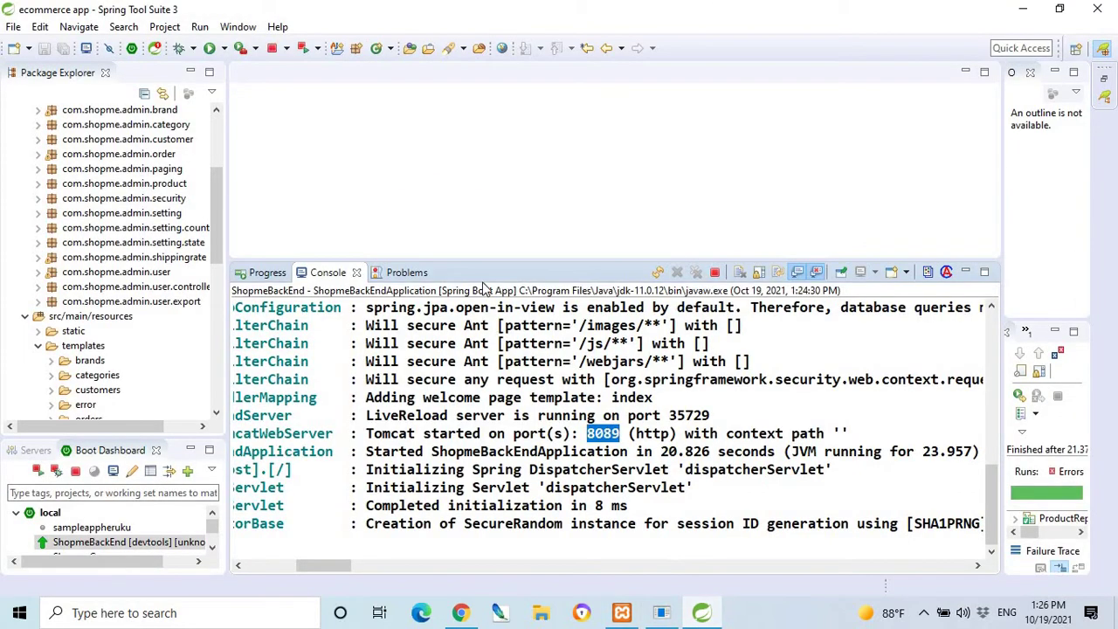
drag(484, 261, 486, 305)
scroll(214, 200, up, 3)
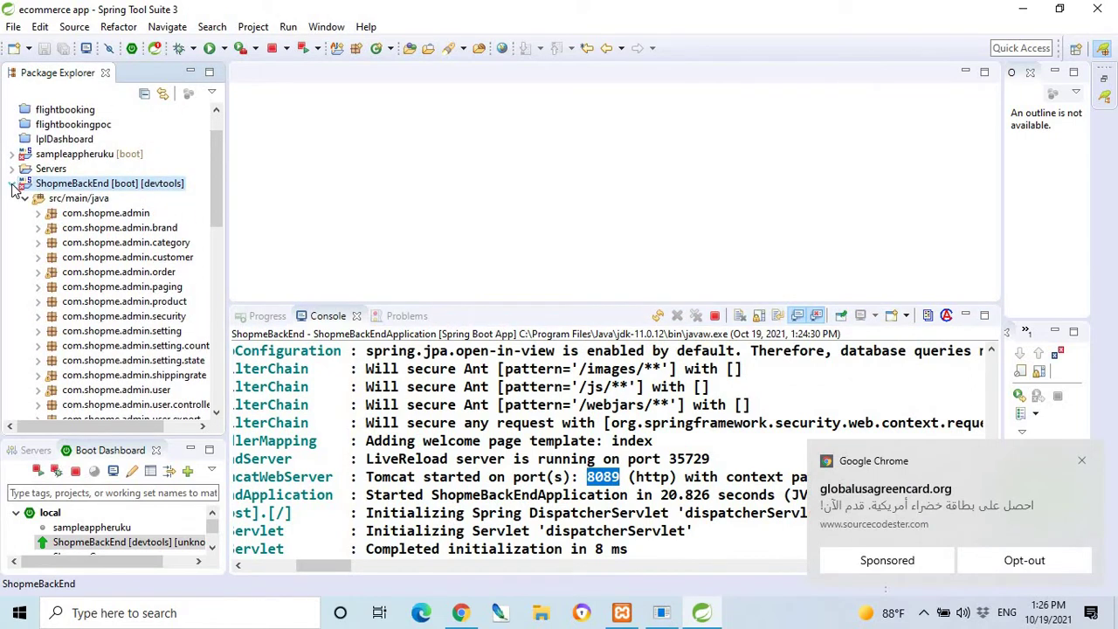
click(13, 184)
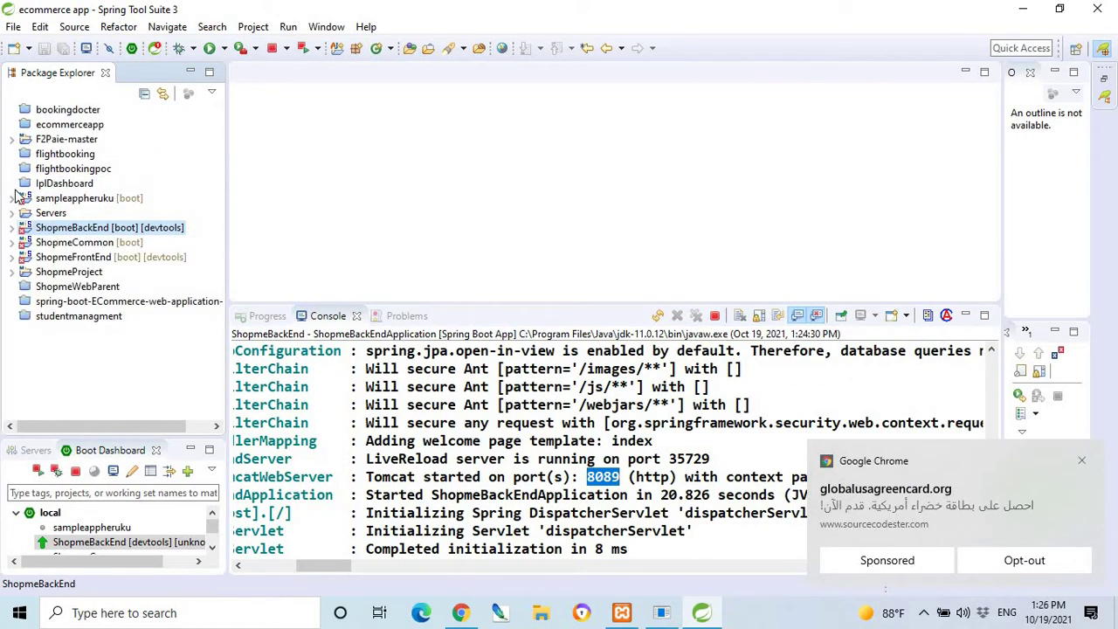
click(13, 259)
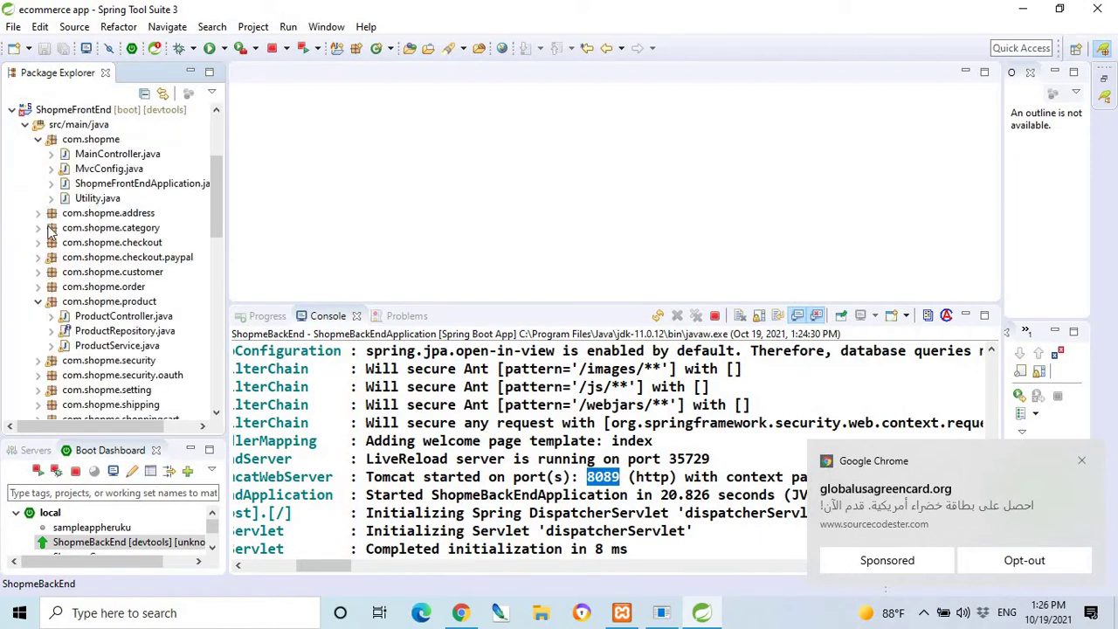
right_click(75, 112)
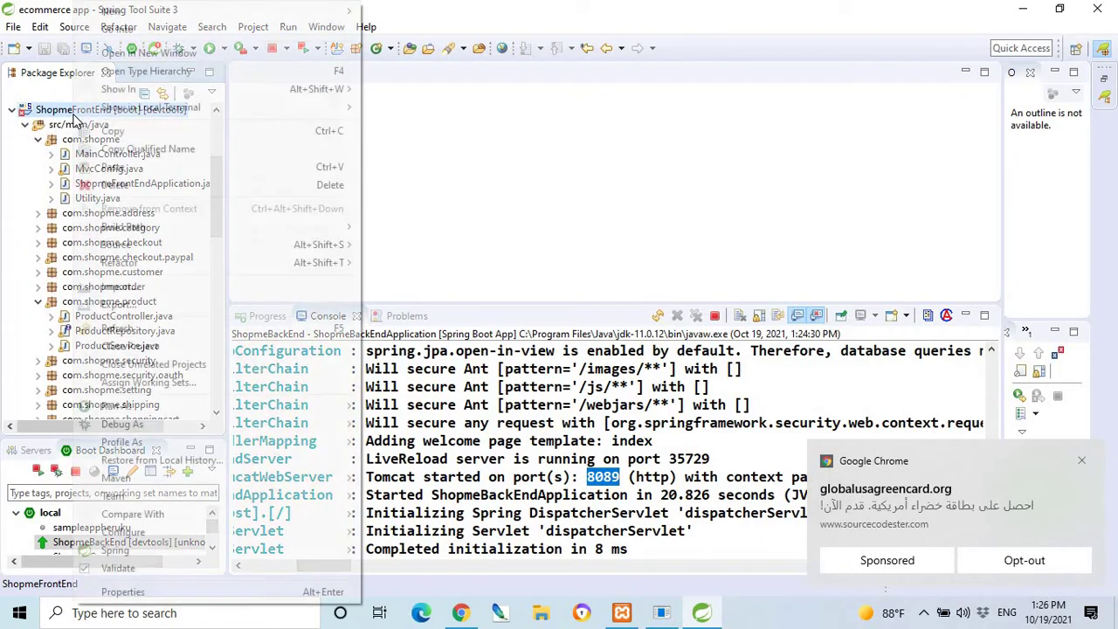
mouse_move(312, 411)
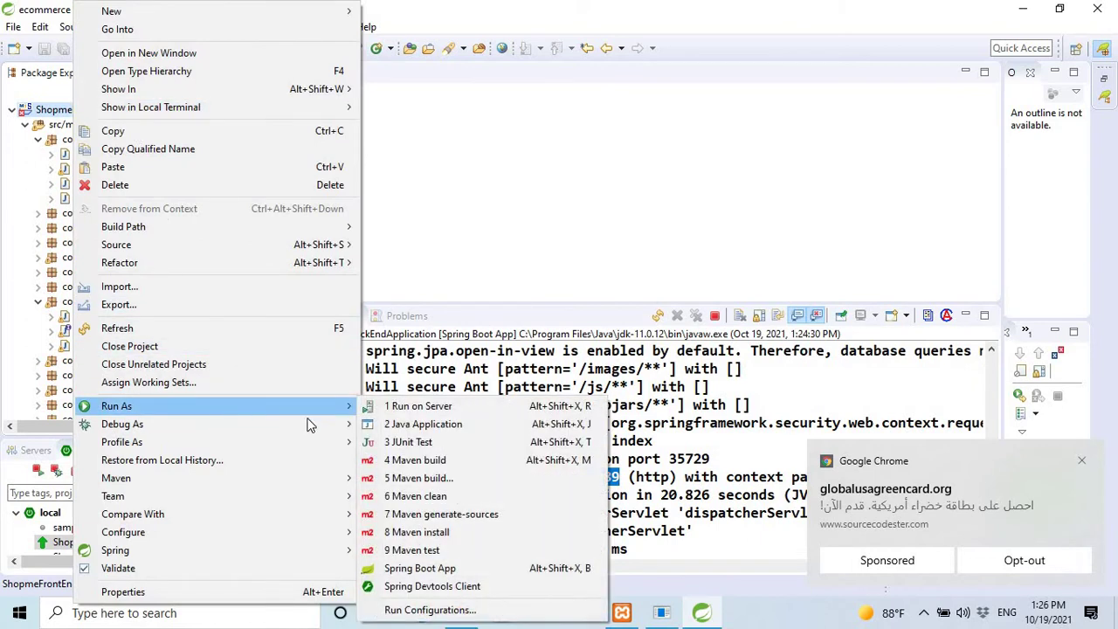
click(420, 569)
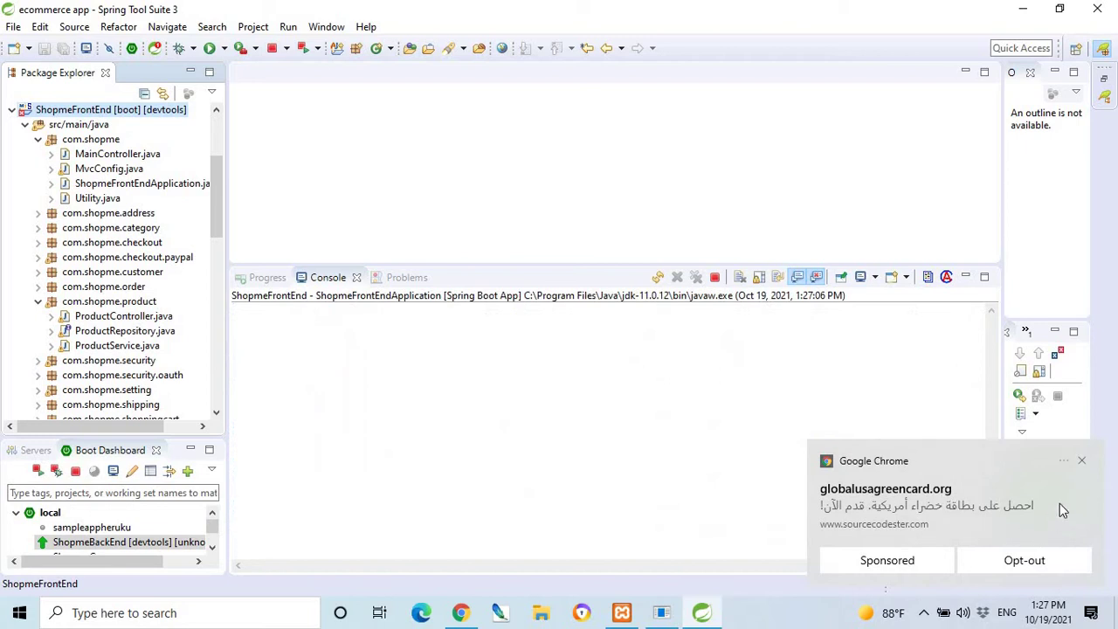
Dismiss the three Chrome notifications and return to the admin settings in Chrome.
click(1081, 460)
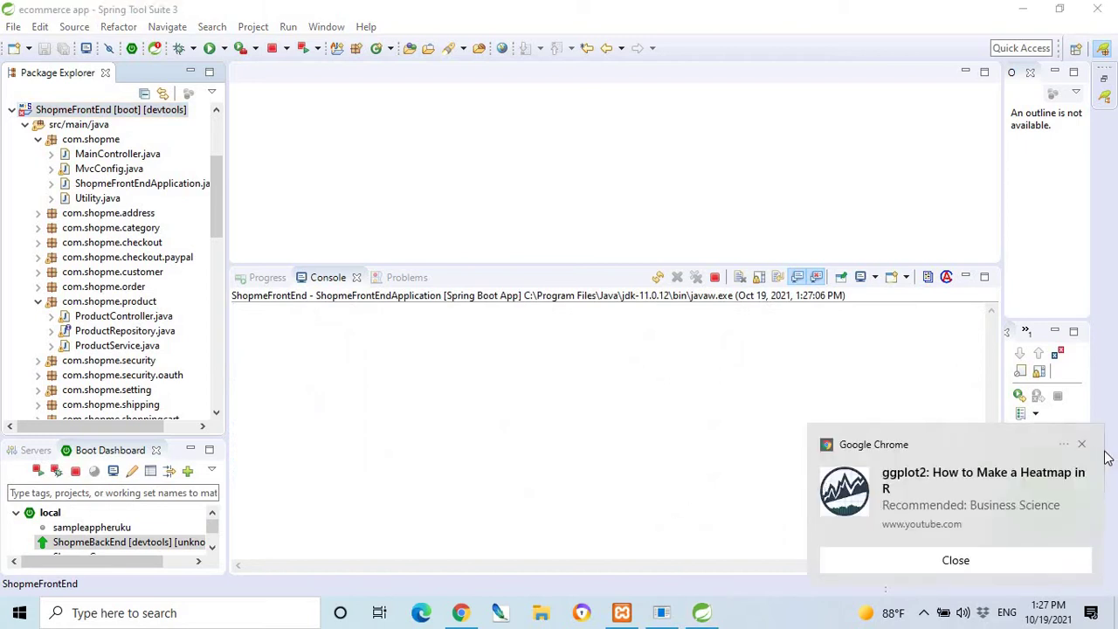
click(1081, 444)
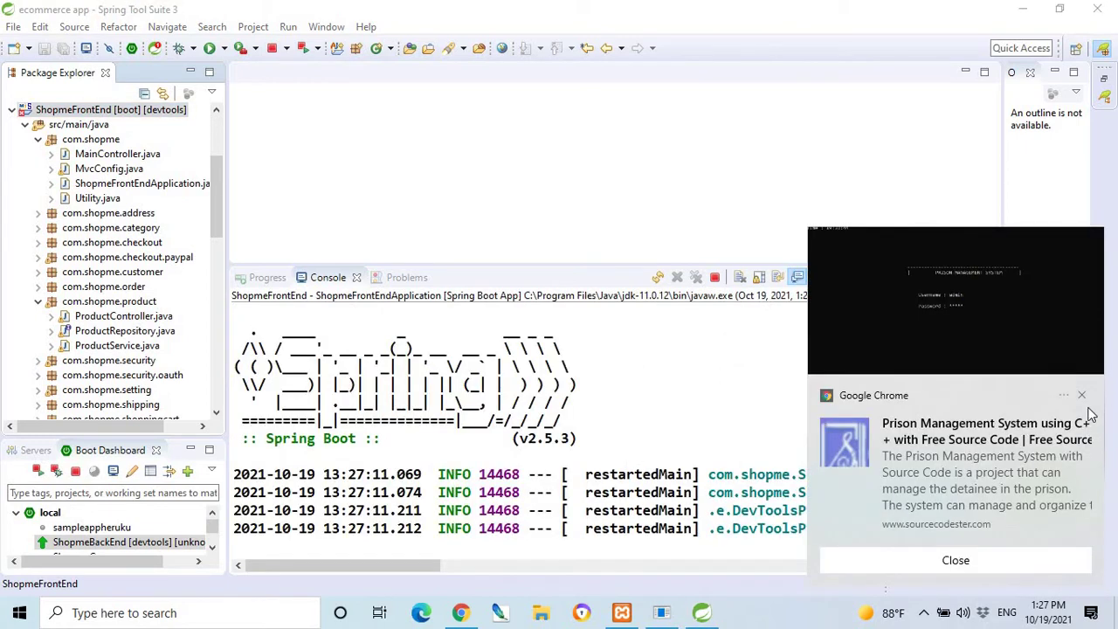
click(1081, 395)
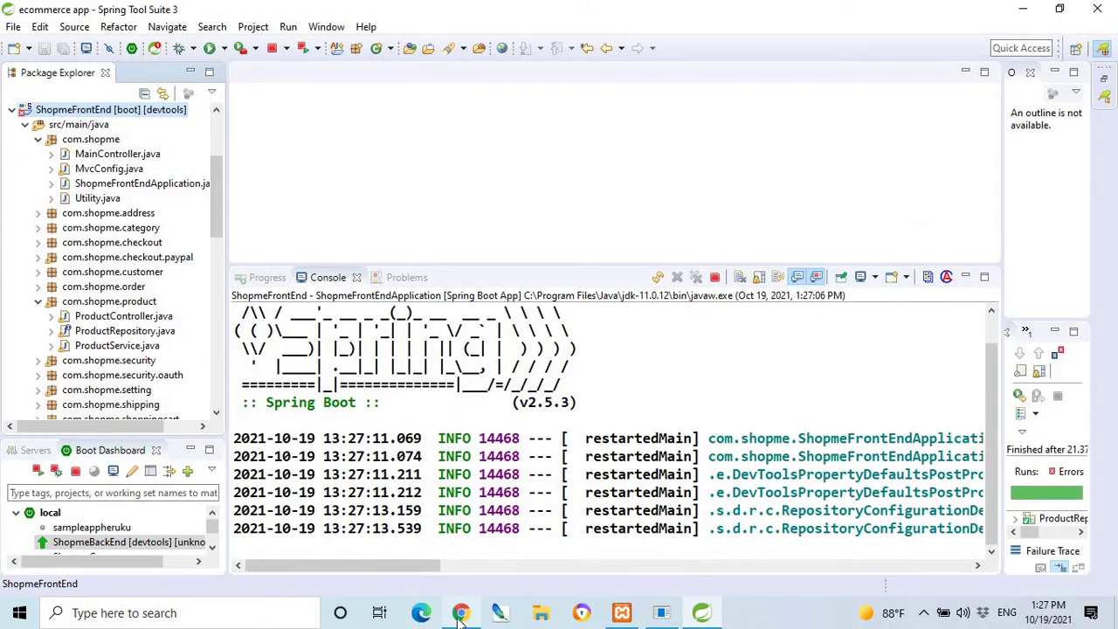
click(462, 614)
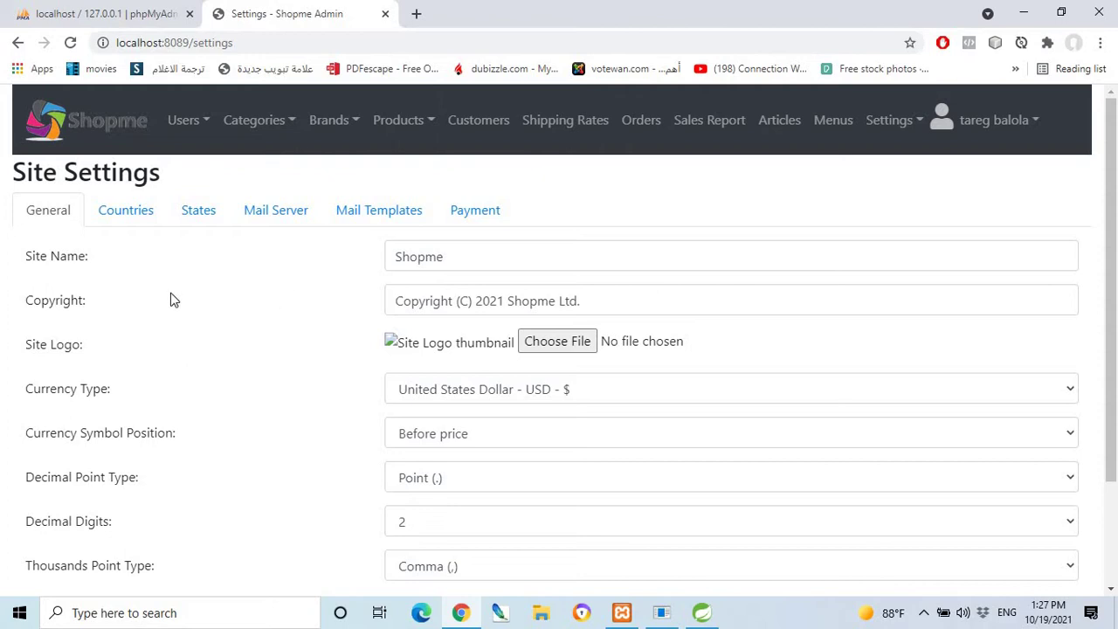
On the Countries tab, load the country list and browse it from Afghanistan onward.
click(126, 212)
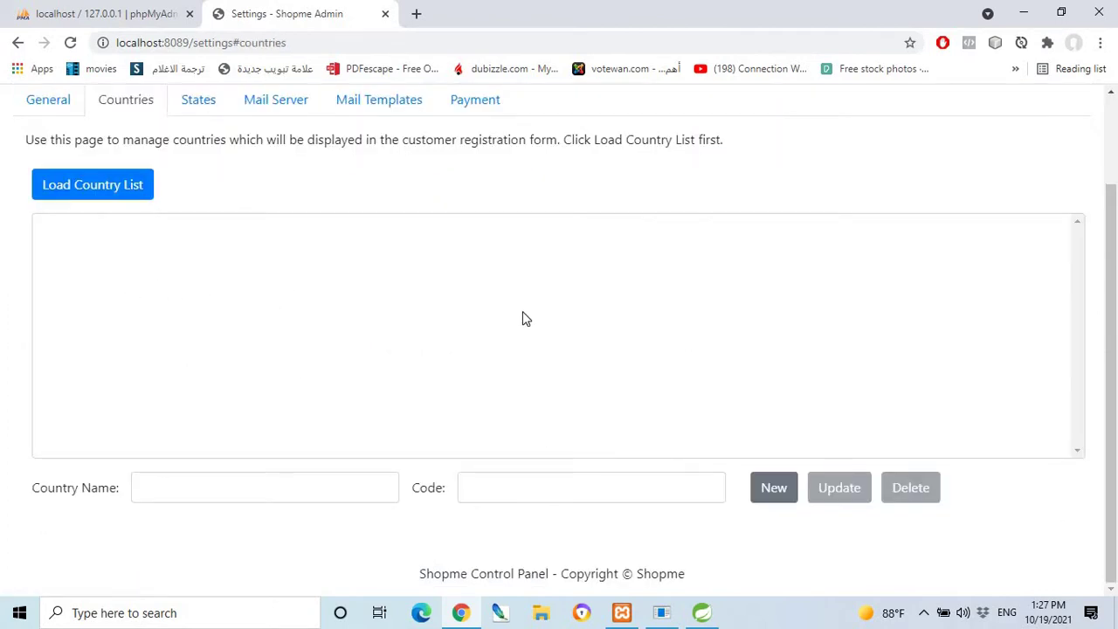
scroll(523, 314, up, 2)
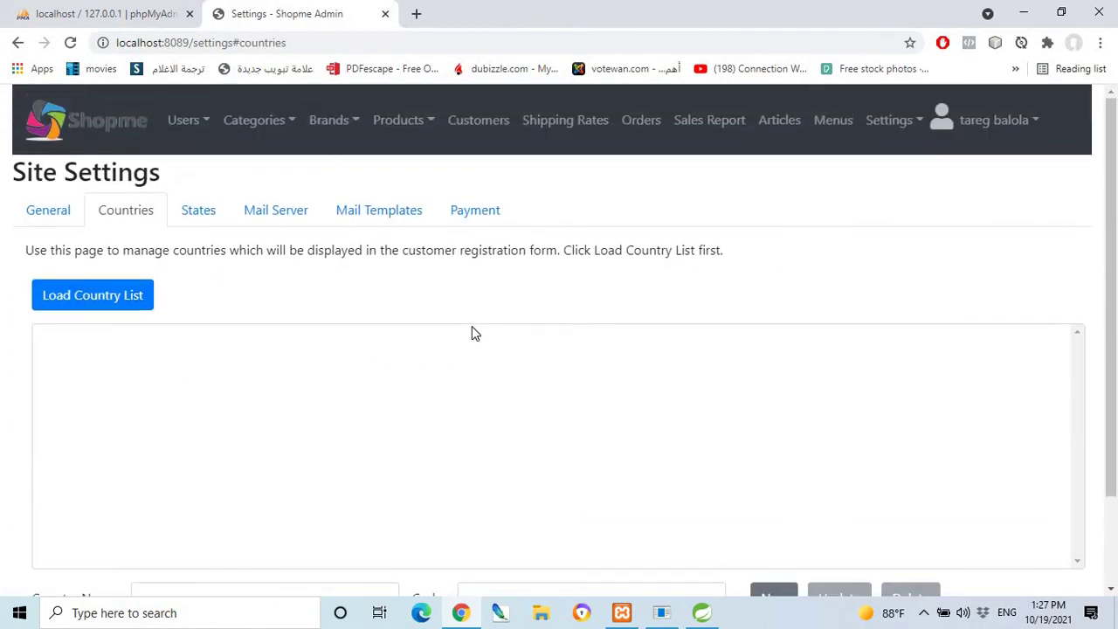
click(104, 299)
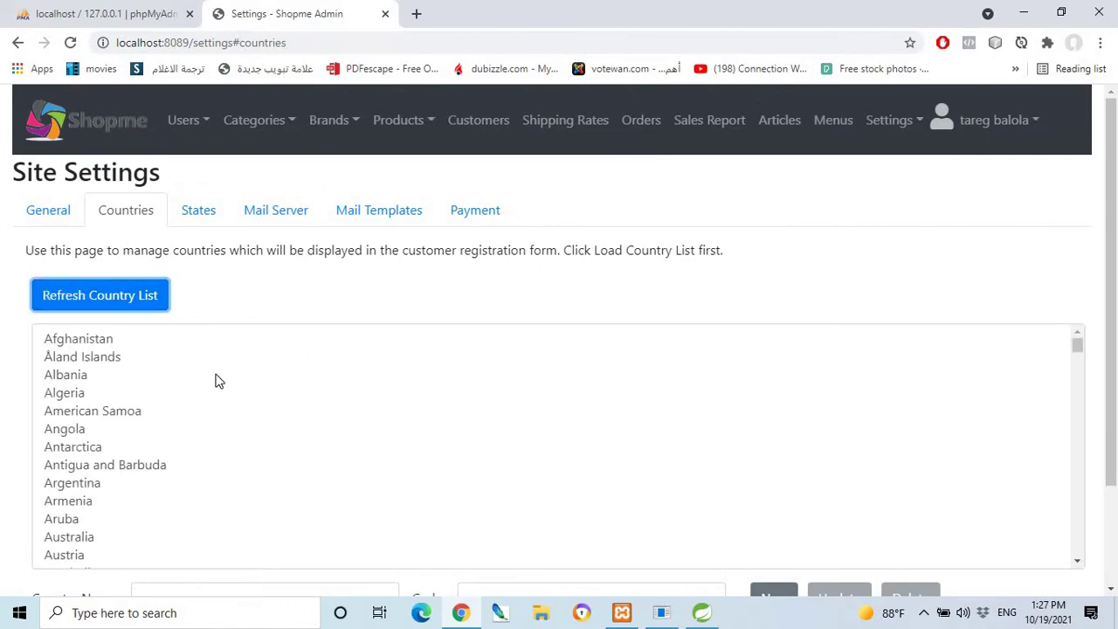
scroll(93, 385, down, 15)
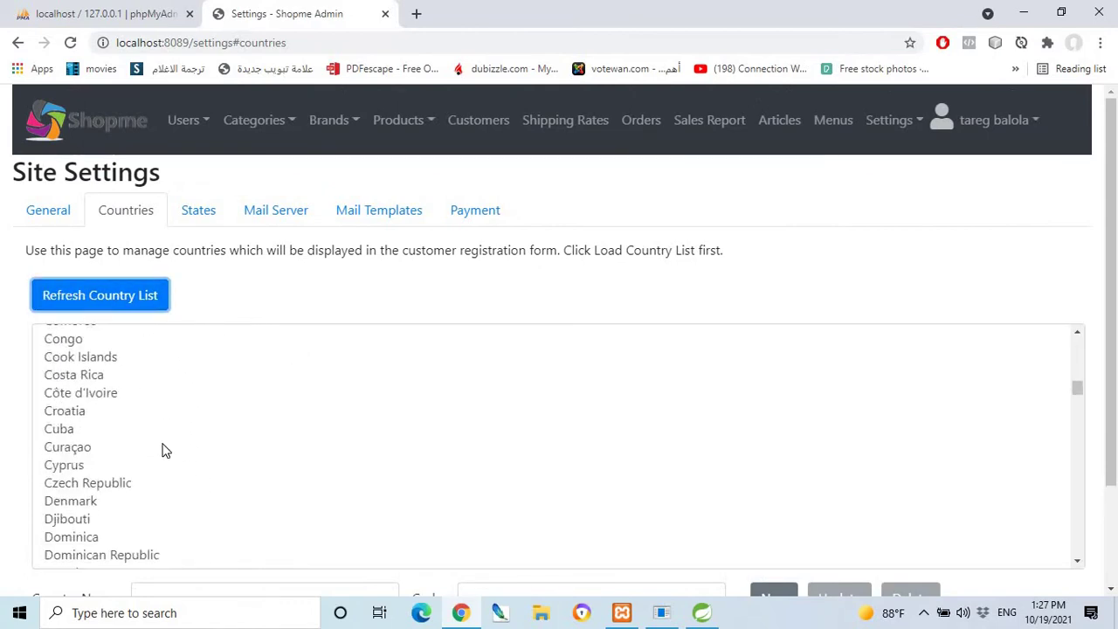
scroll(195, 440, down, 3)
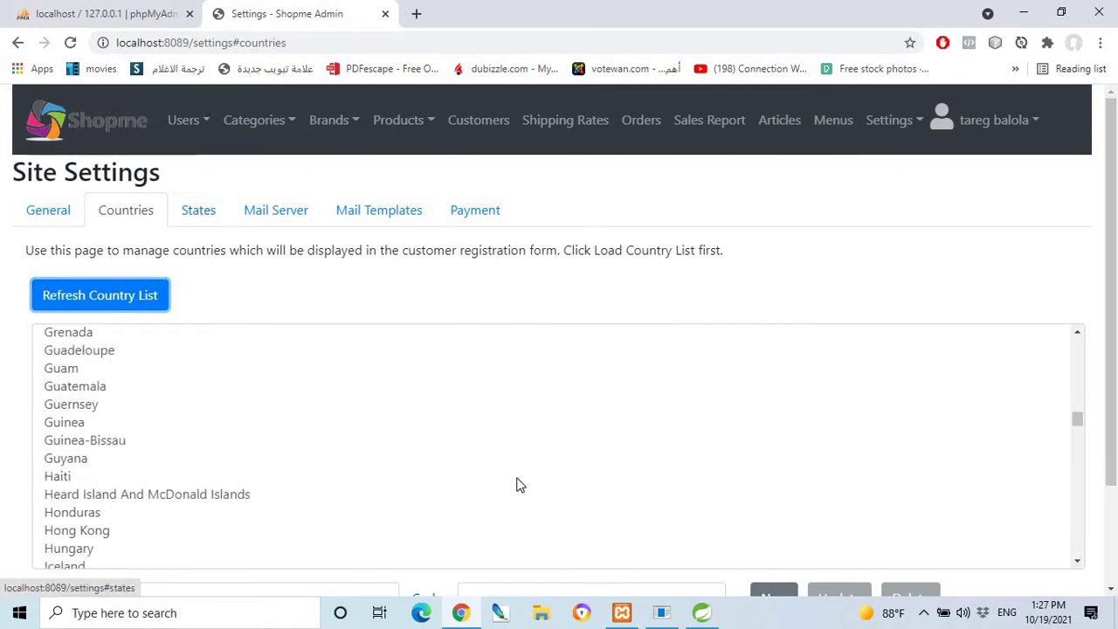
scroll(647, 463, down, 3)
scroll(848, 464, down, 4)
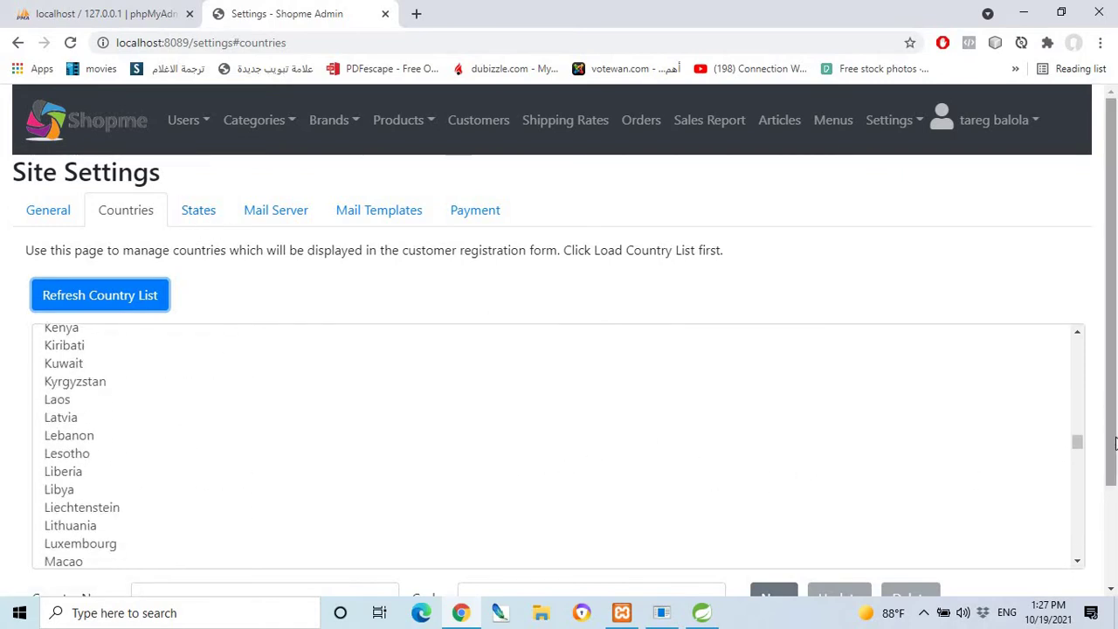
scroll(1114, 488, down, 1)
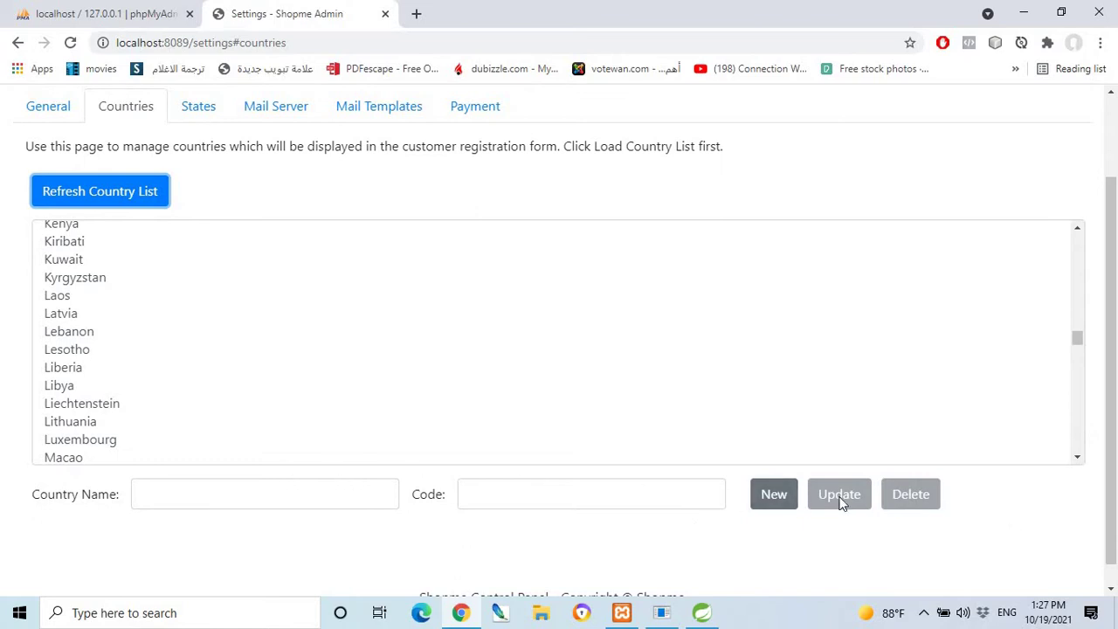
scroll(1109, 401, up, 1)
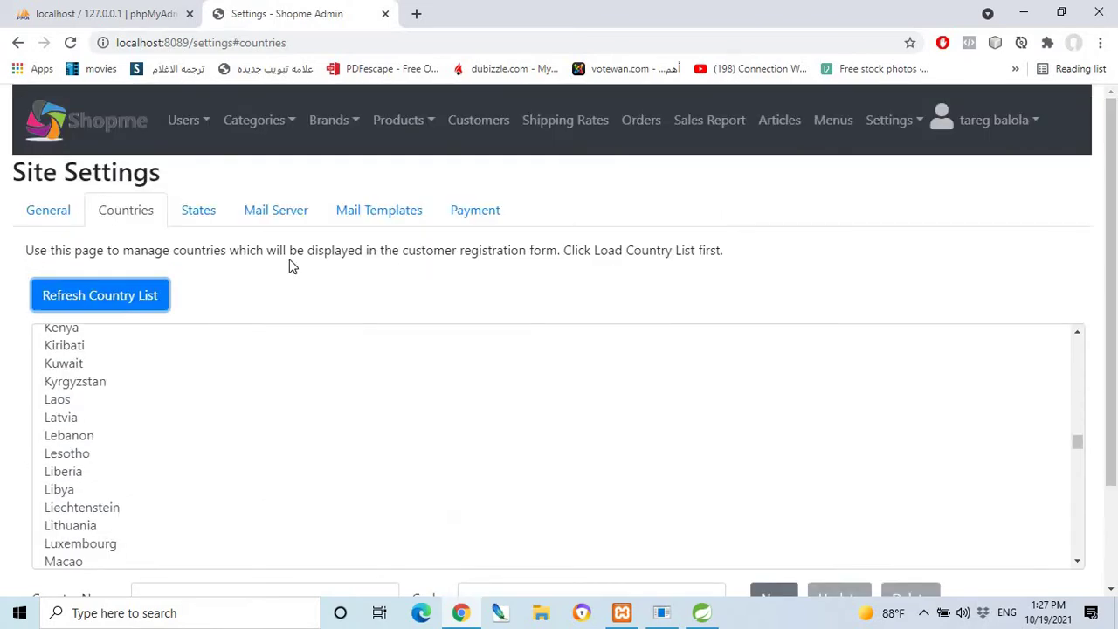
On the States tab, load countries and select Saudi Arabia to list its provinces, Abha to Riyadh.
click(206, 213)
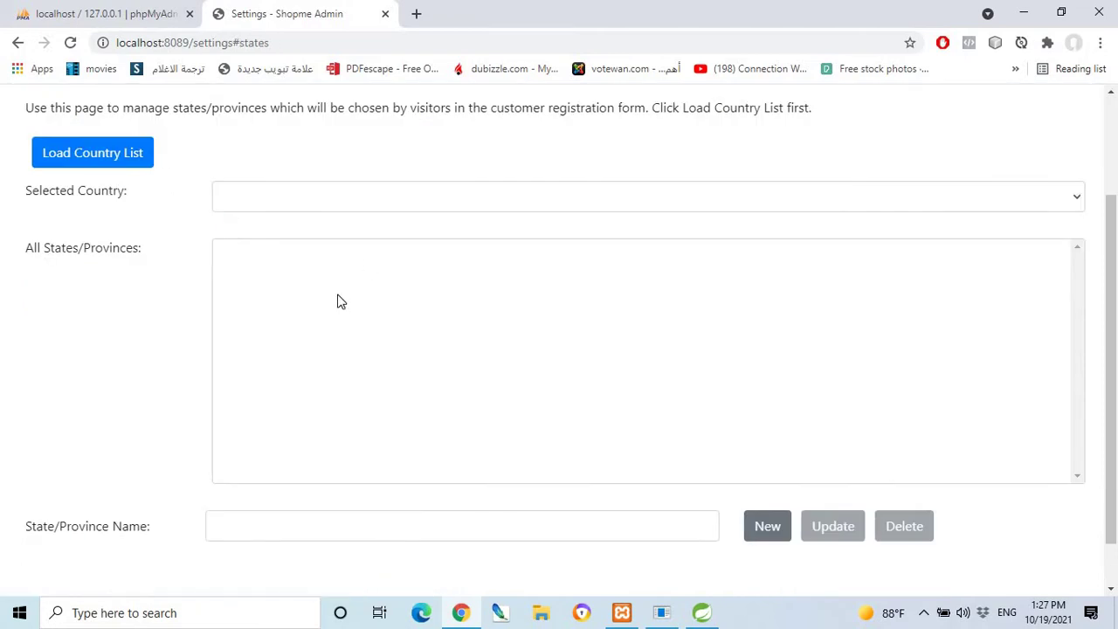
scroll(218, 297, up, 2)
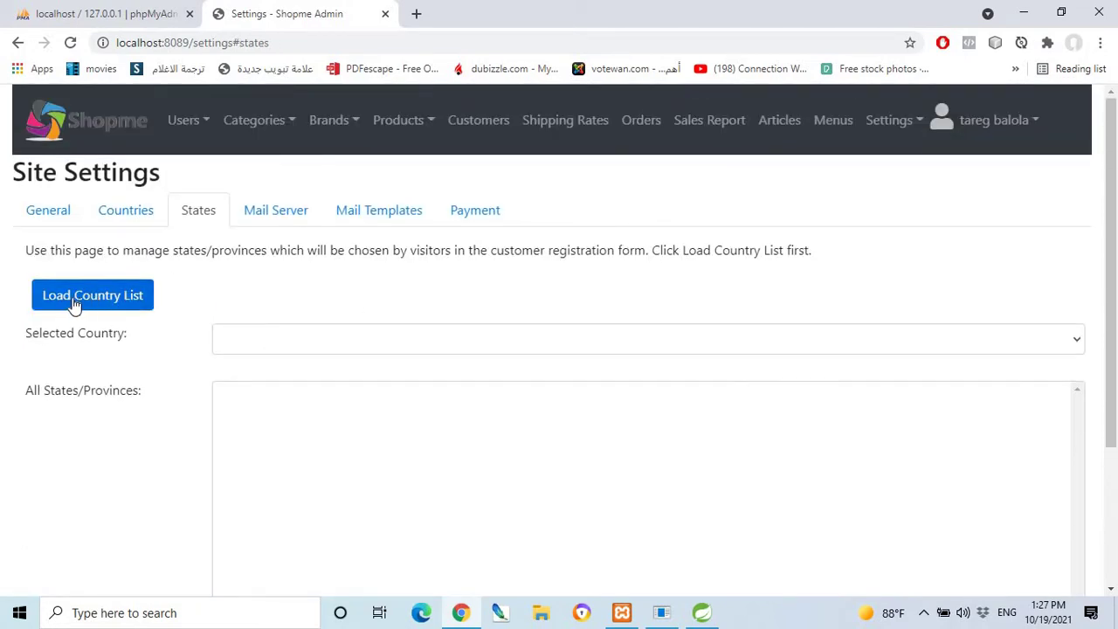
click(75, 301)
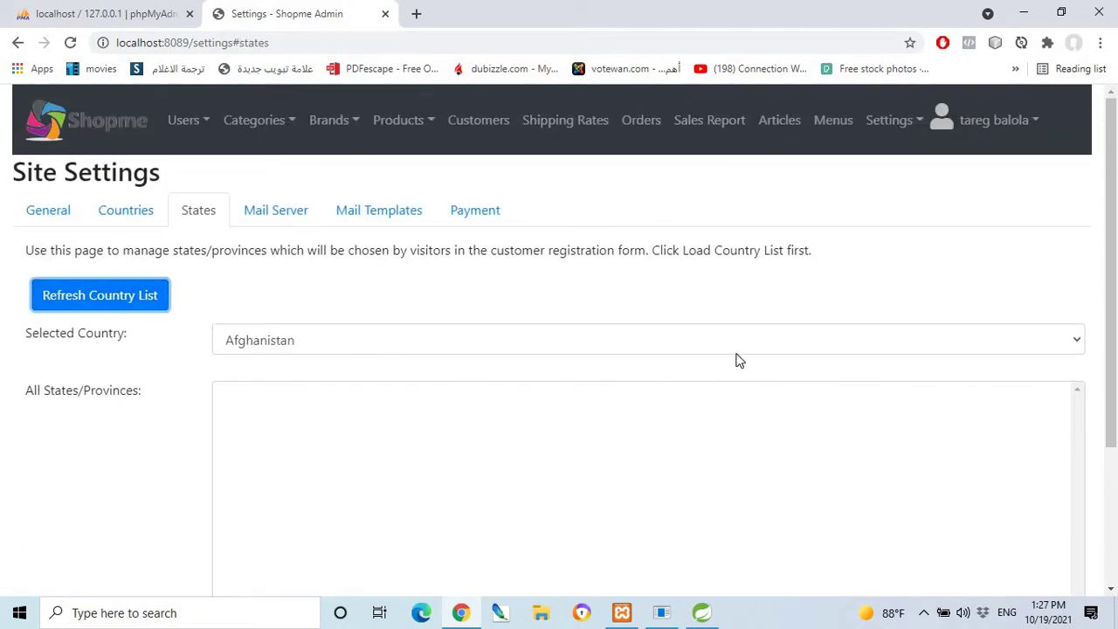
click(568, 342)
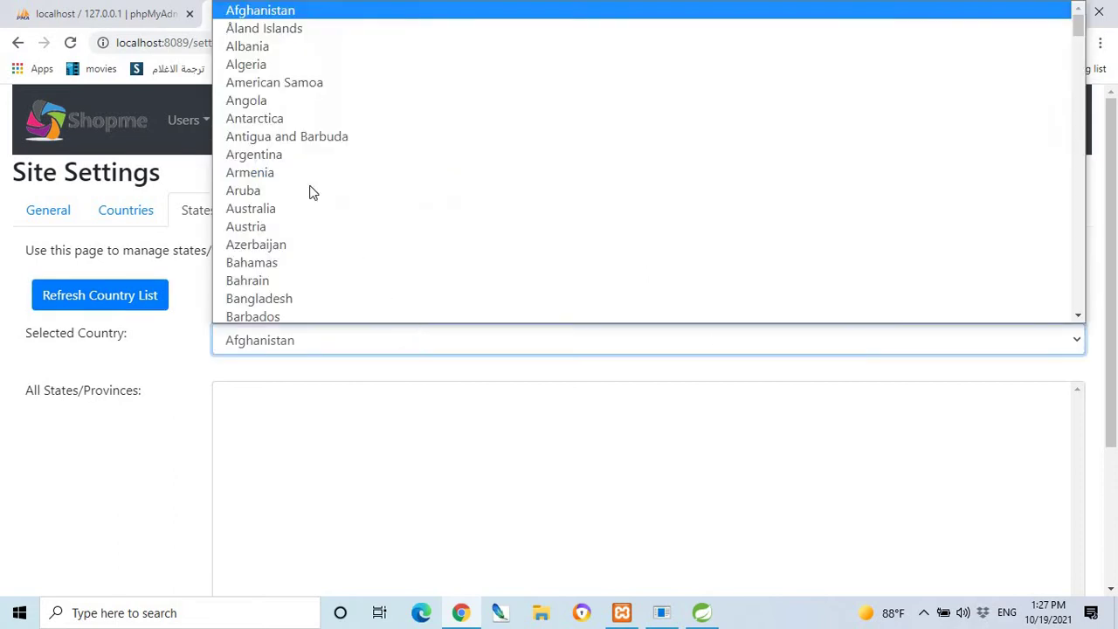
key(s)
key(s)
key(s)
key(s)
key(s)
key(s)
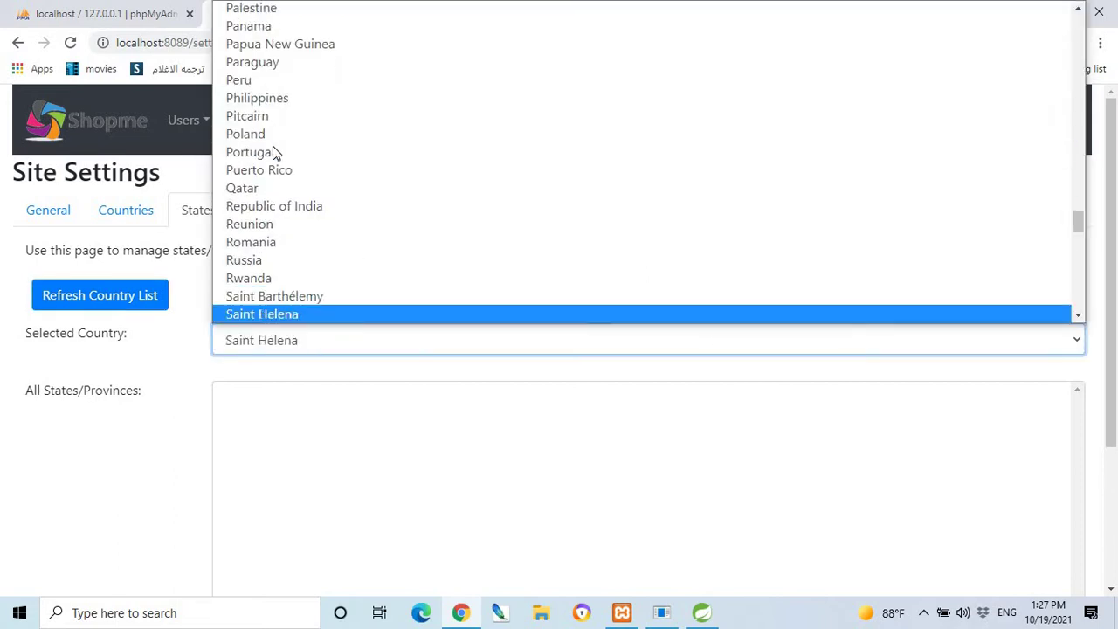
key(s)
key(s)
key(s)
key(s)
key(s)
key(s)
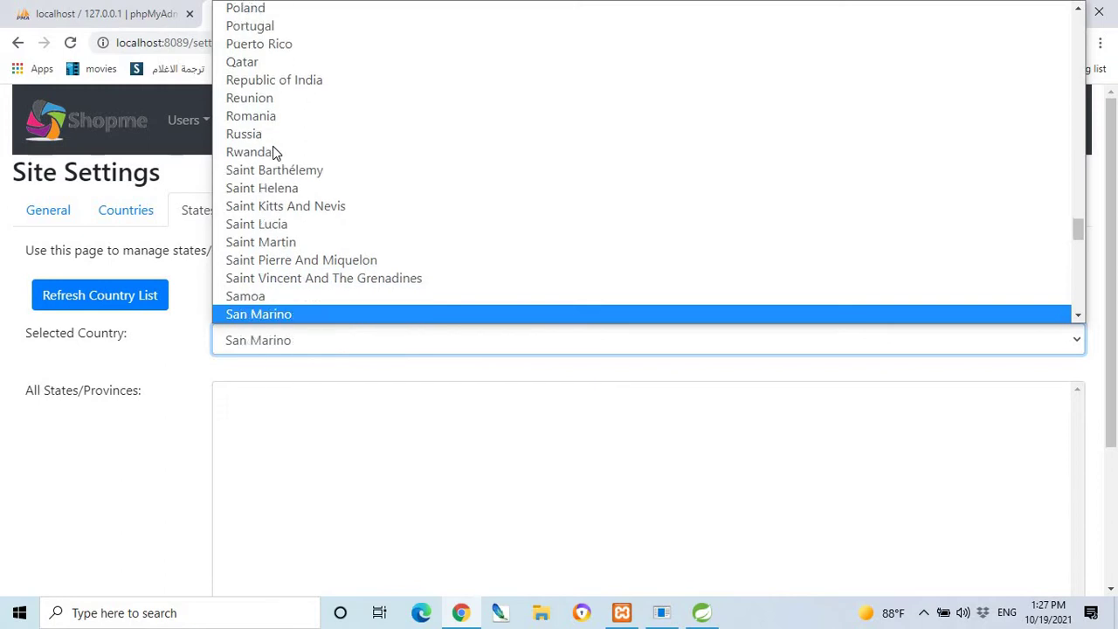
key(s)
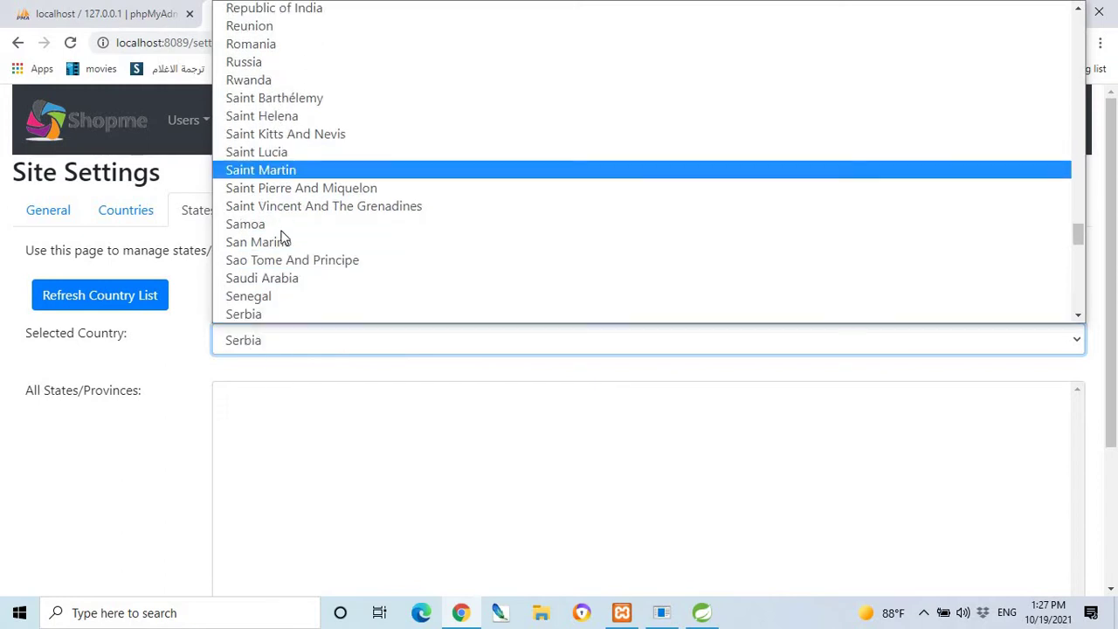
click(274, 276)
scroll(332, 315, down, 3)
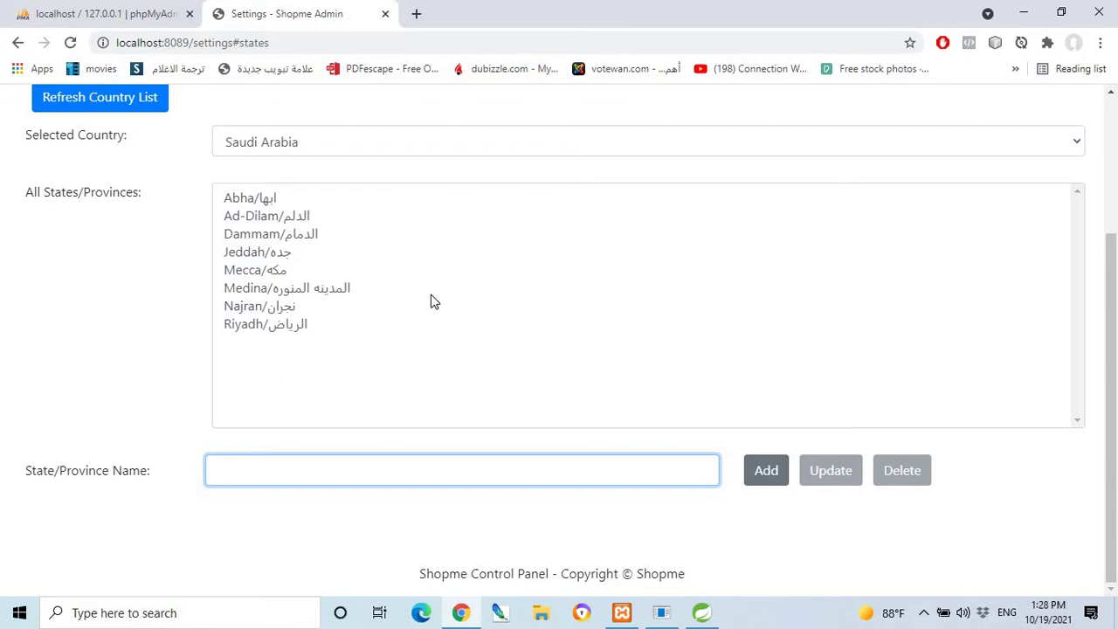
scroll(400, 292, up, 3)
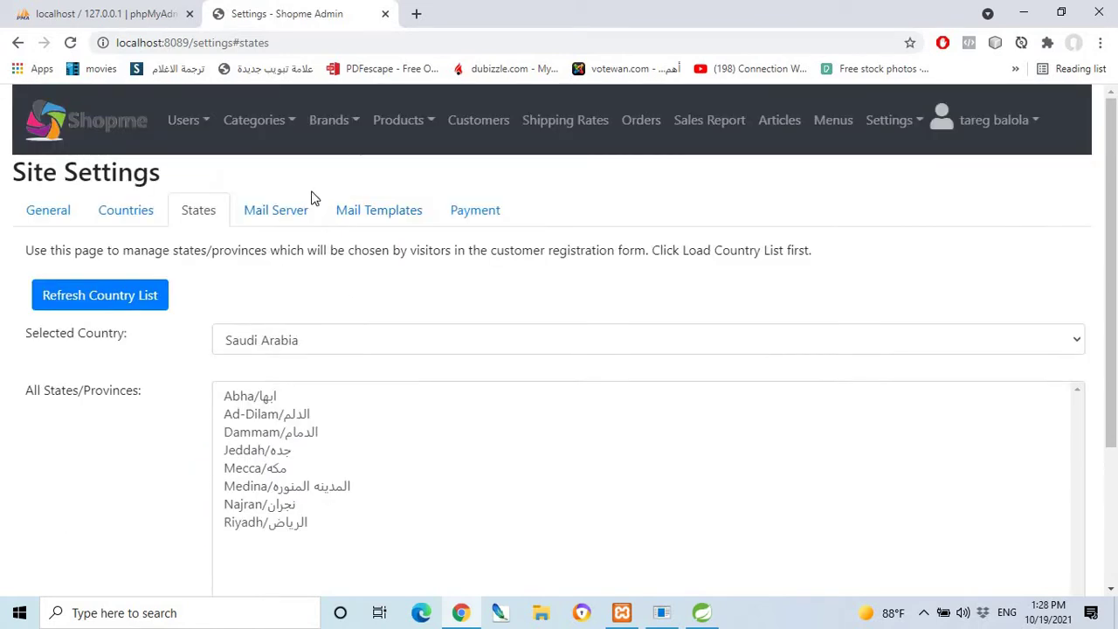
Switch to the Mail Server tab showing smtp.gmail.com, port 587, authentication and TLS True.
click(268, 213)
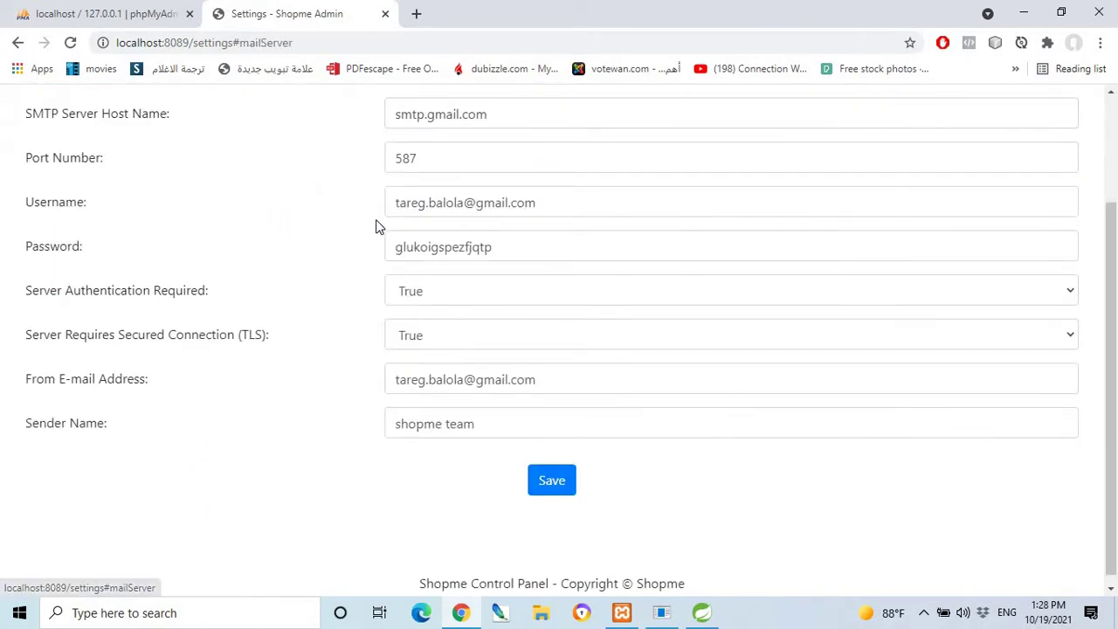
scroll(354, 253, up, 2)
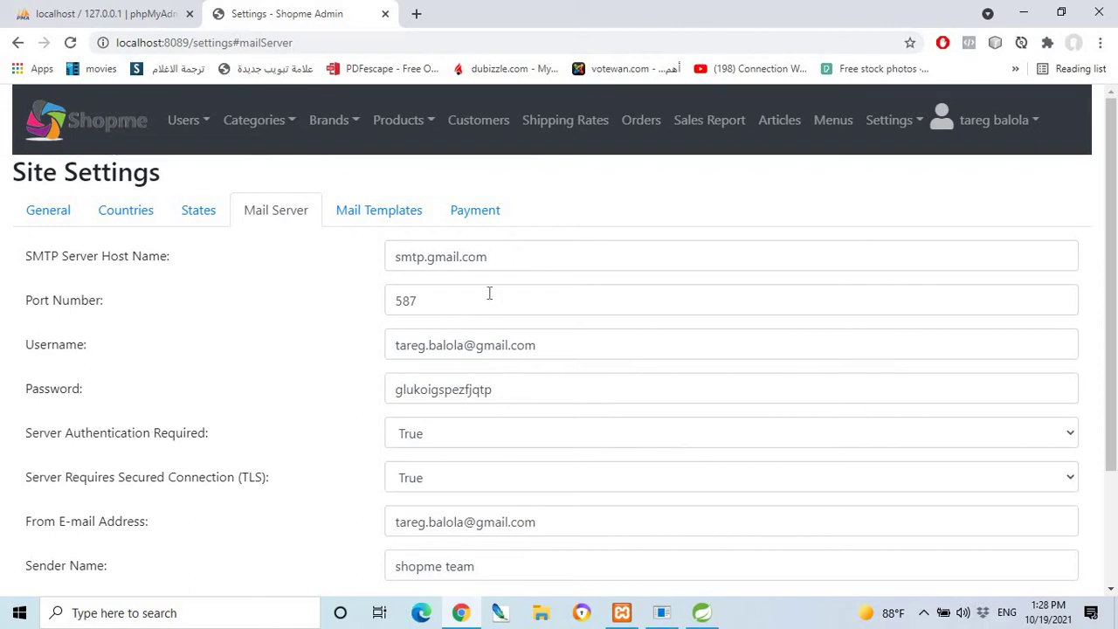
click(701, 612)
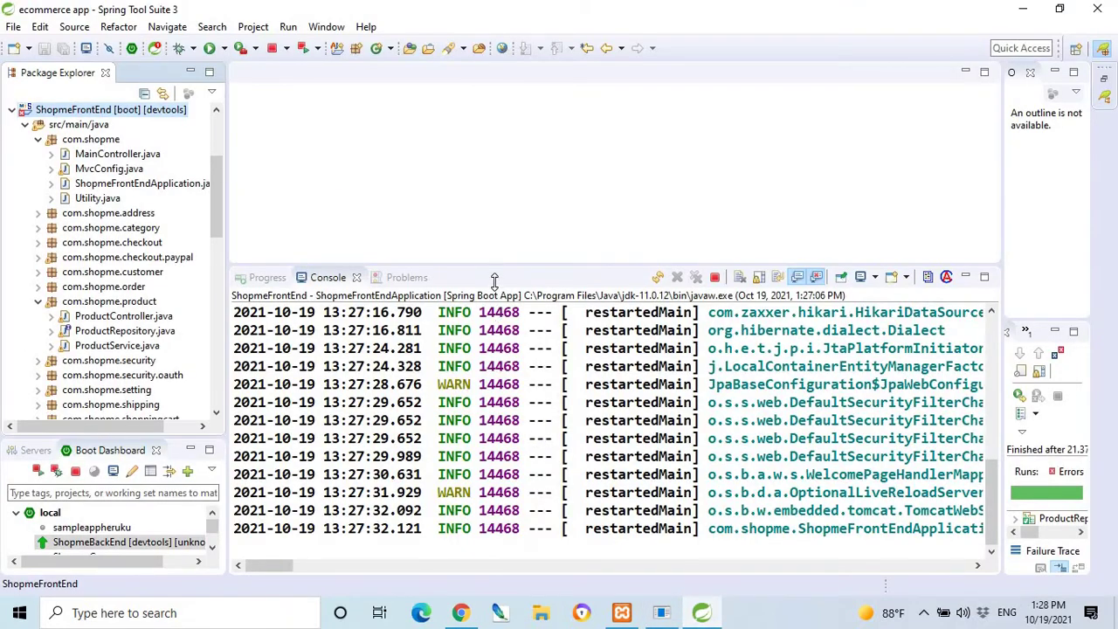
drag(494, 281, 494, 303)
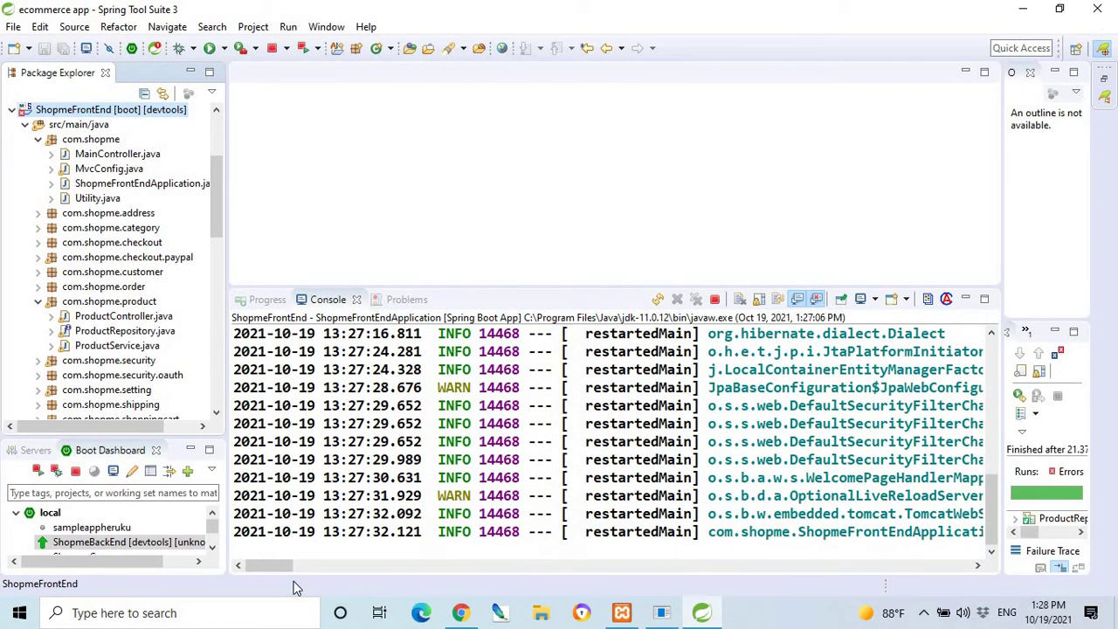
drag(274, 566, 310, 566)
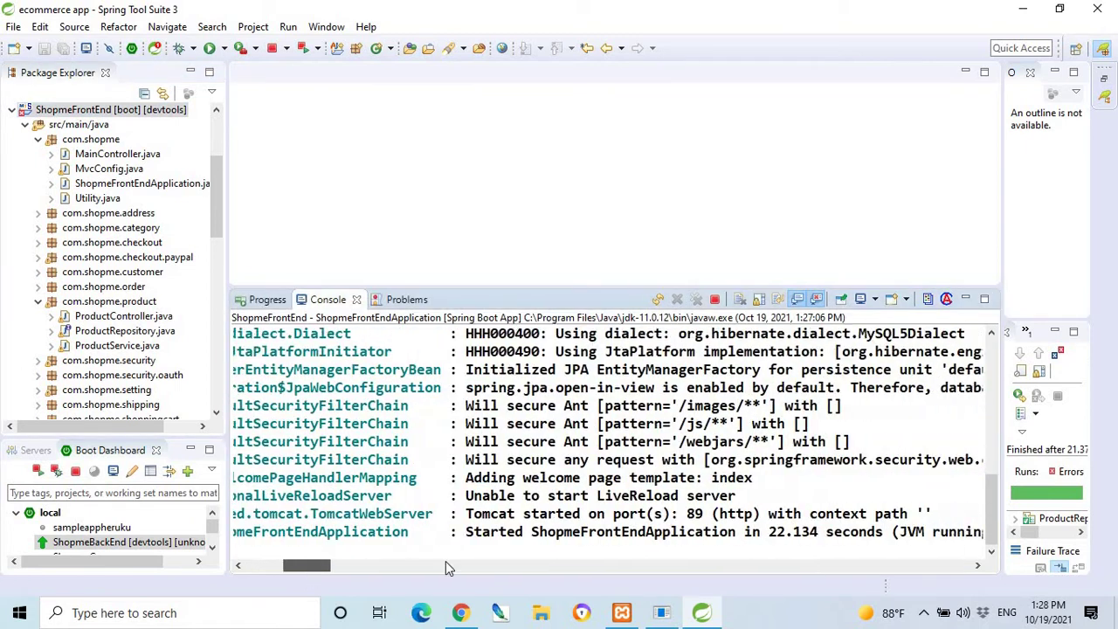
scroll(446, 567, right, 1)
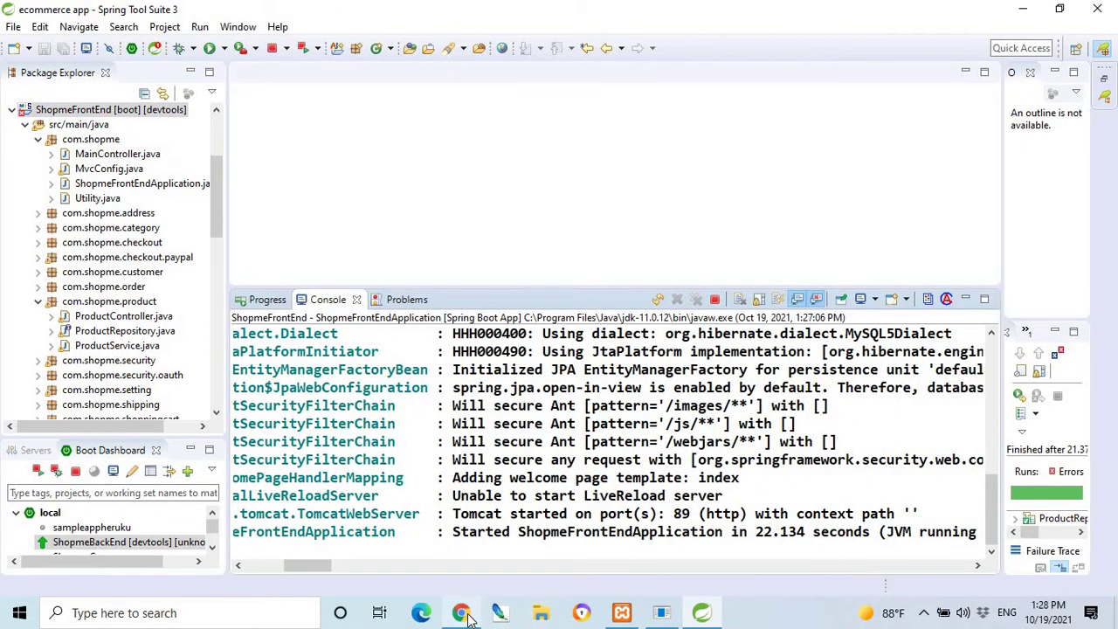
click(460, 612)
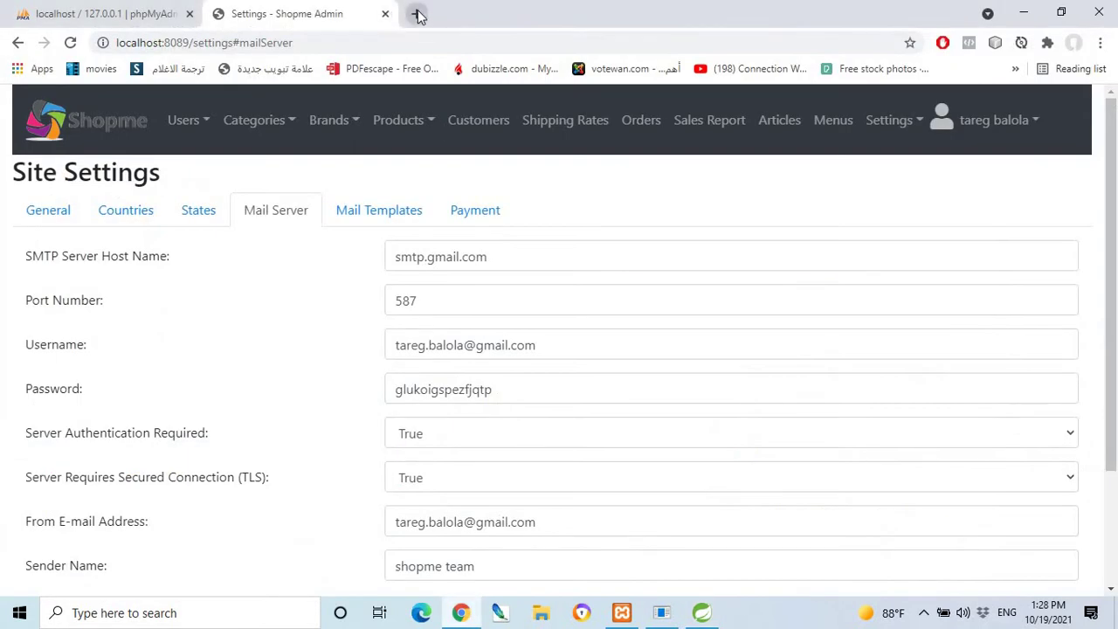
Load the storefront at localhost:89 in a new tab and scroll to Shopping by Categories.
click(414, 14)
click(430, 41)
text(l)
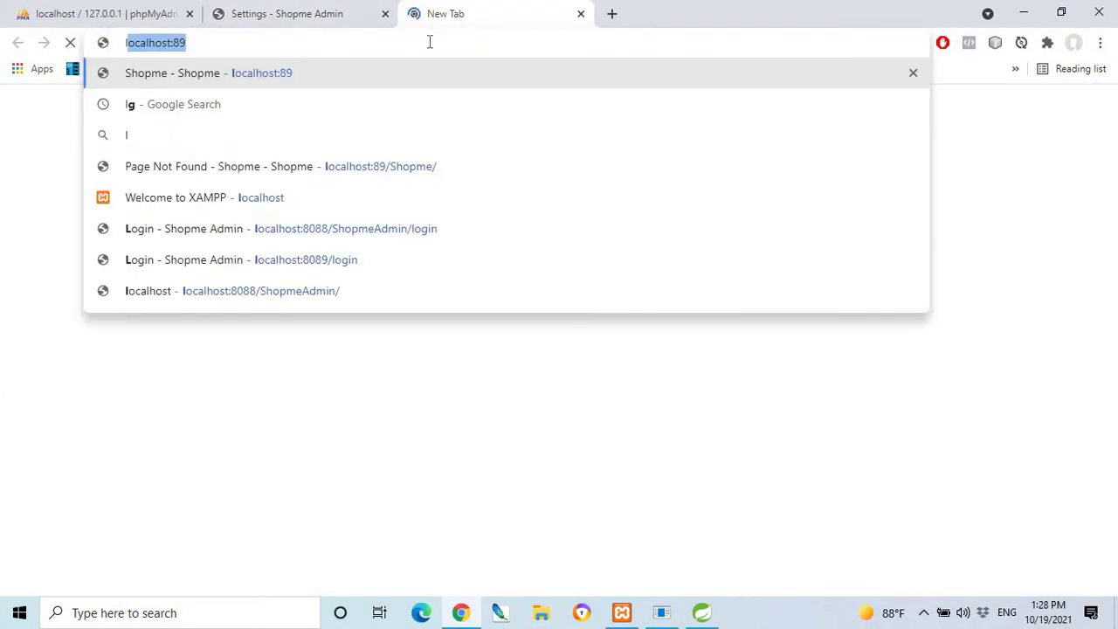
key(Return)
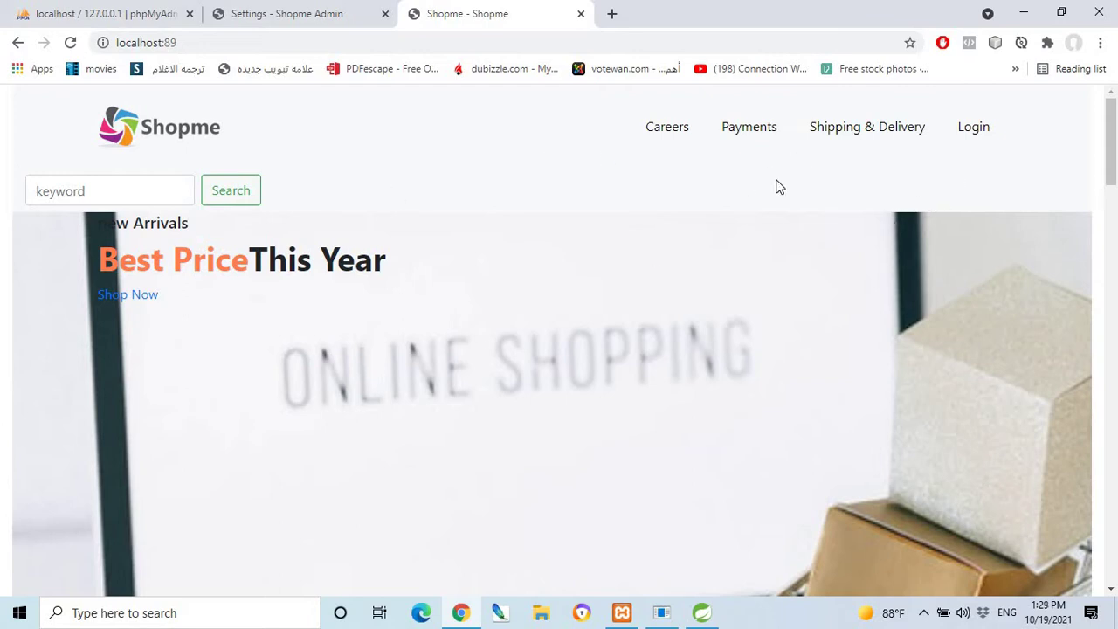
scroll(497, 246, down, 8)
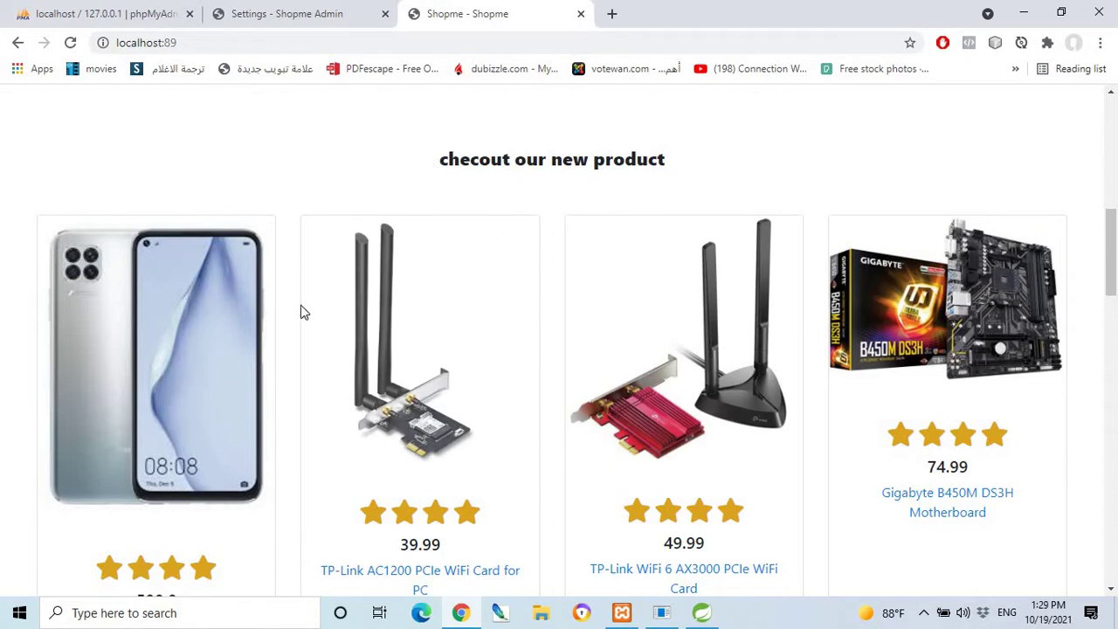
scroll(258, 360, down, 1)
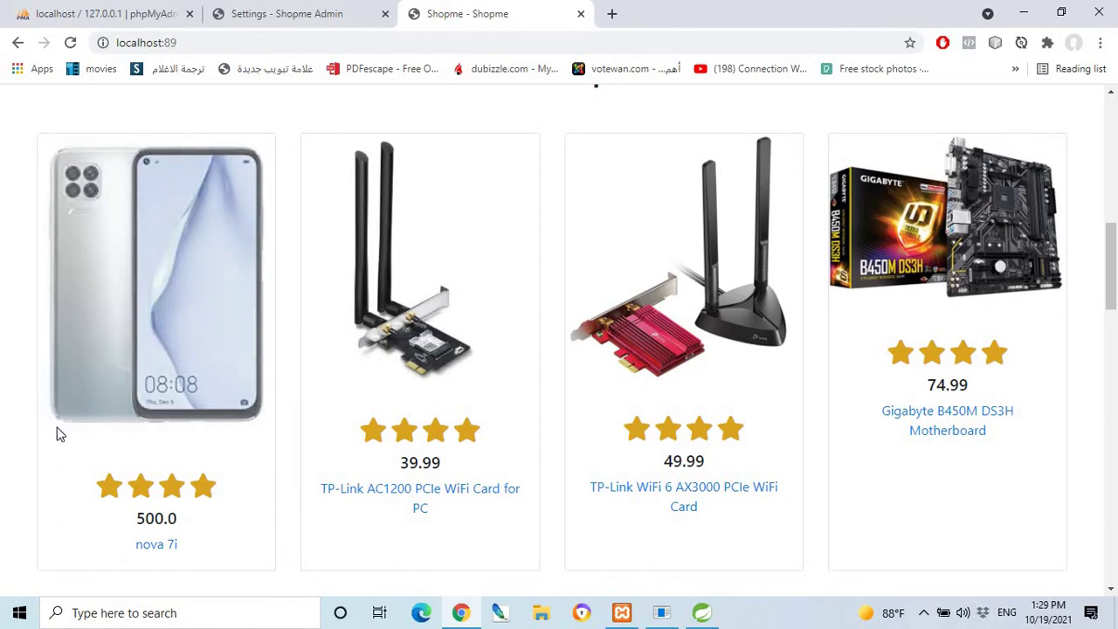
scroll(82, 451, down, 1)
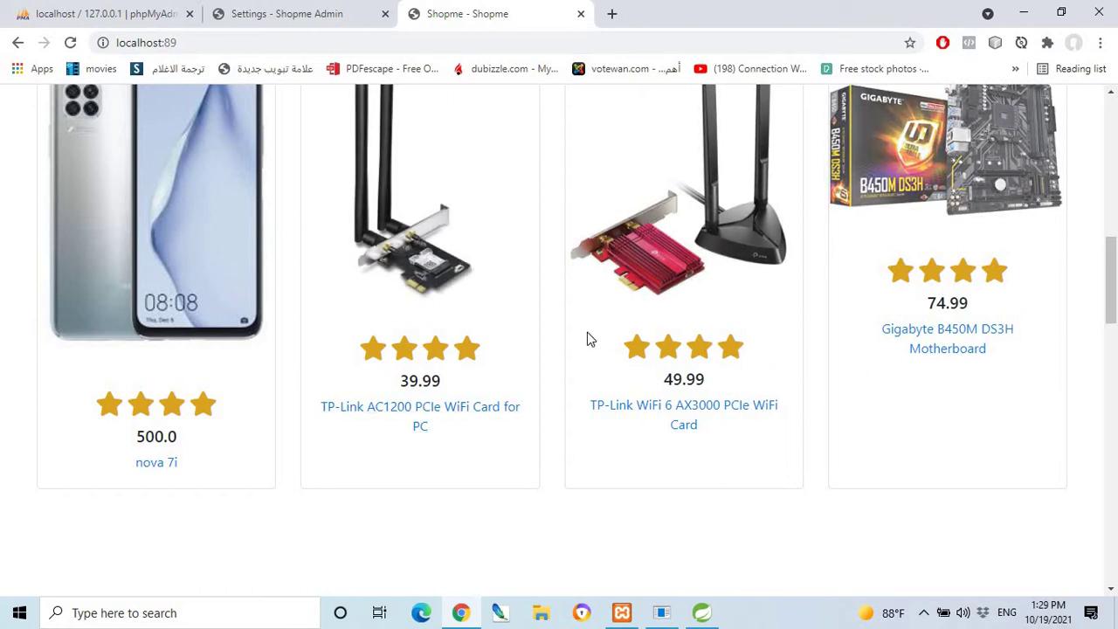
scroll(589, 326, up, 1)
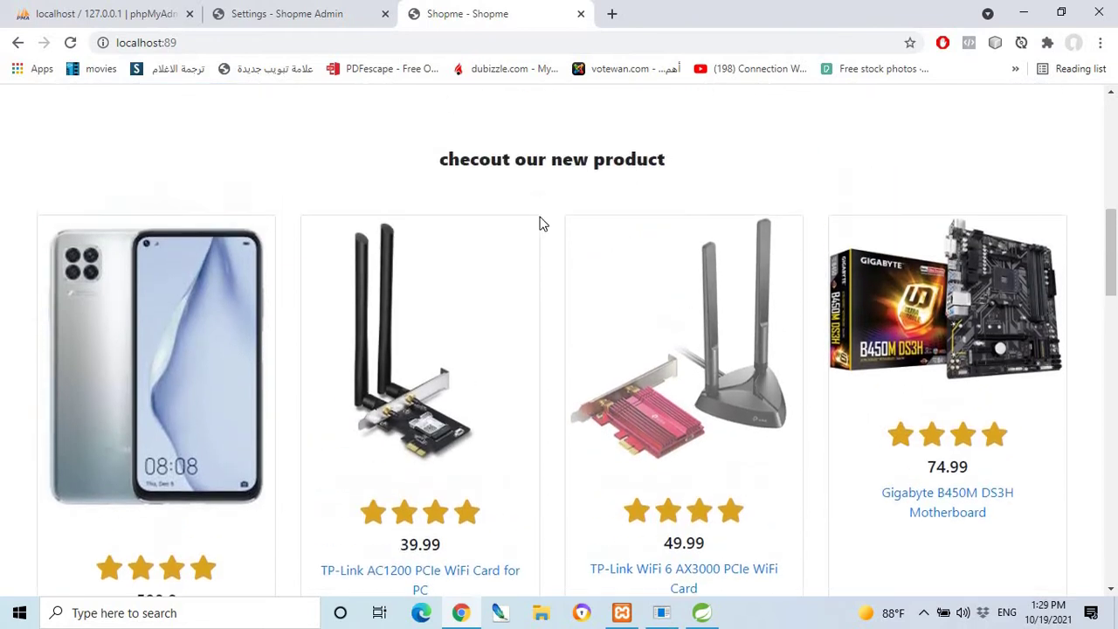
scroll(373, 295, down, 7)
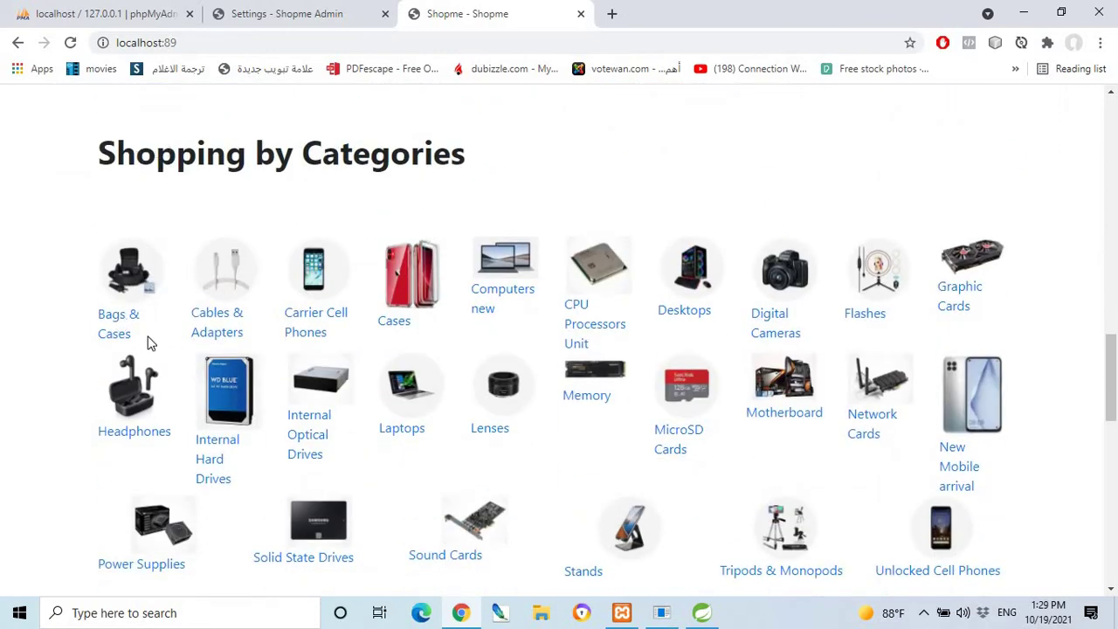
click(692, 316)
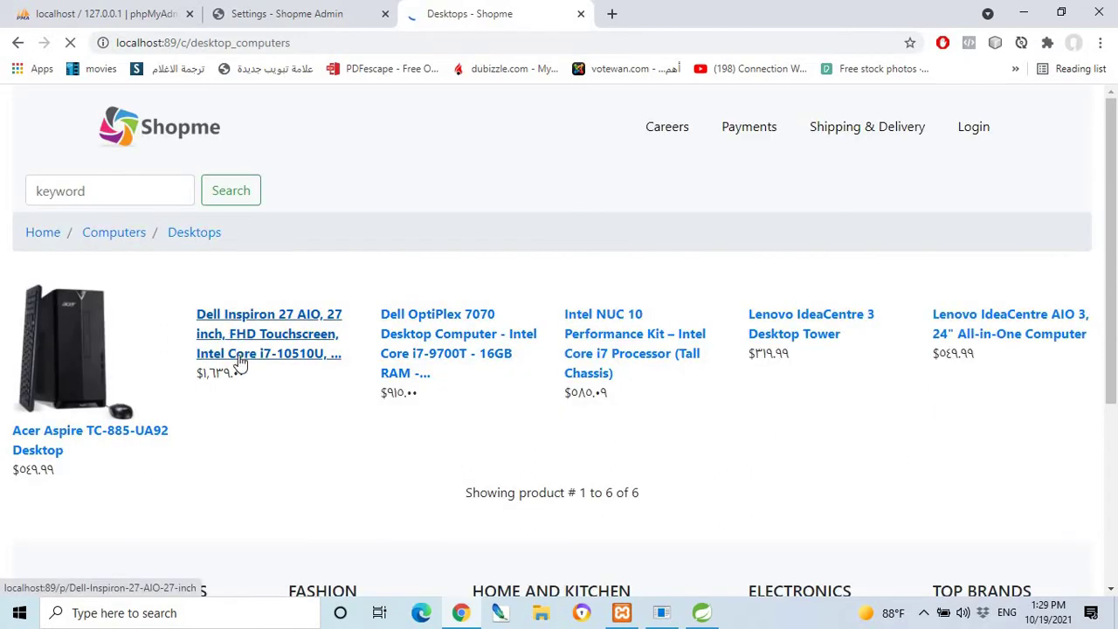
scroll(272, 370, down, 1)
scroll(310, 375, down, 2)
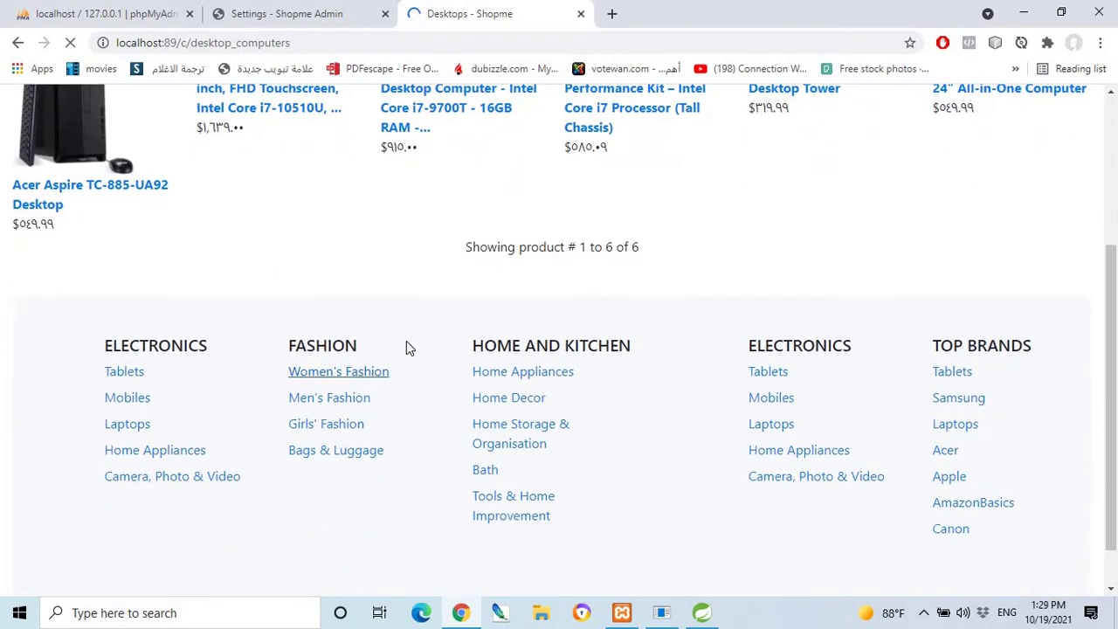
scroll(411, 306, up, 2)
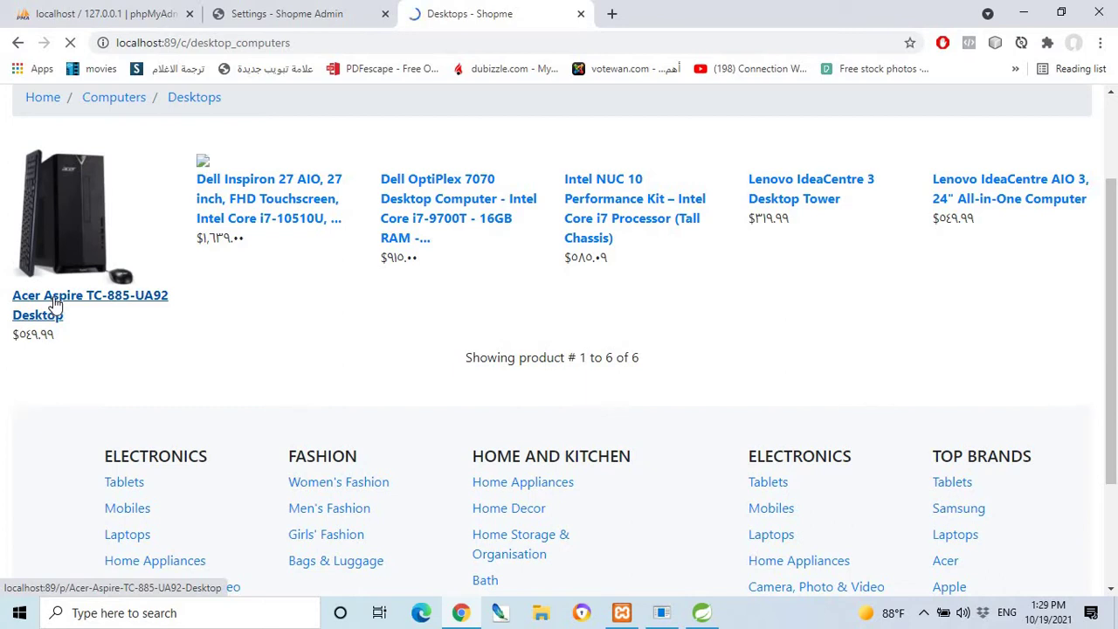
Open the Acer Aspire TC-885-UA92 Desktop page, try Add to Cart, and close the login-required notice.
click(54, 302)
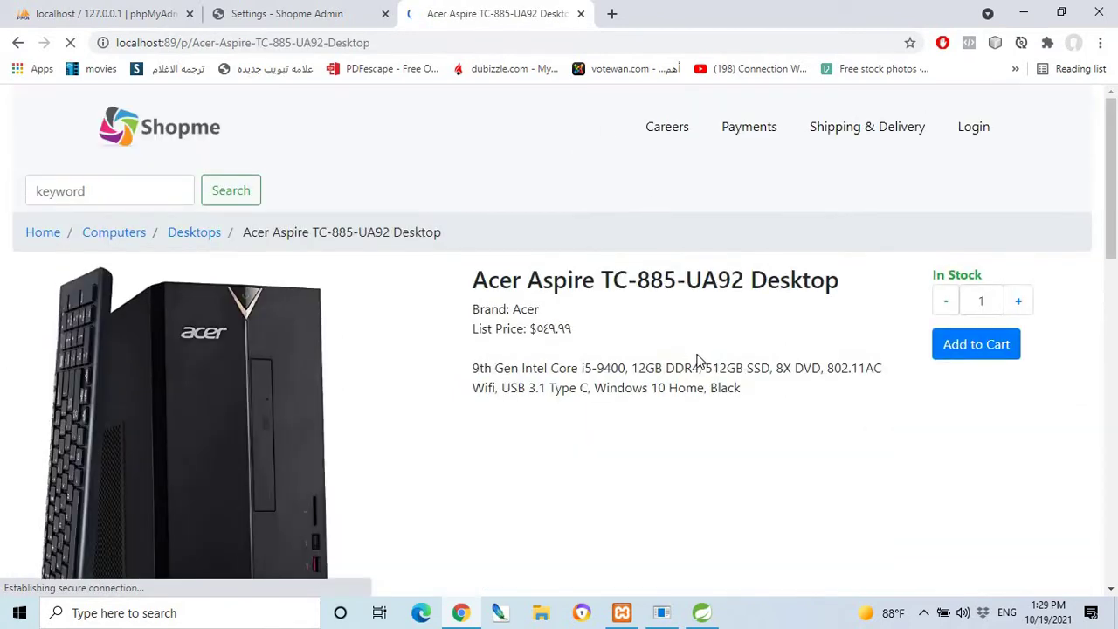
scroll(698, 358, down, 2)
scroll(643, 319, up, 2)
scroll(470, 327, down, 2)
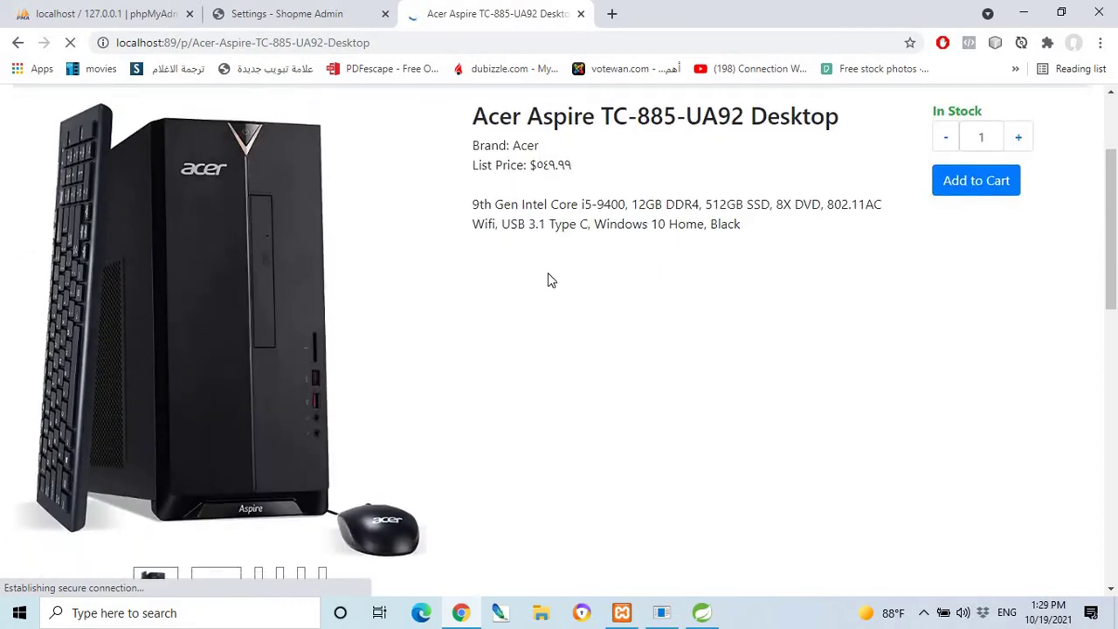
scroll(547, 279, down, 2)
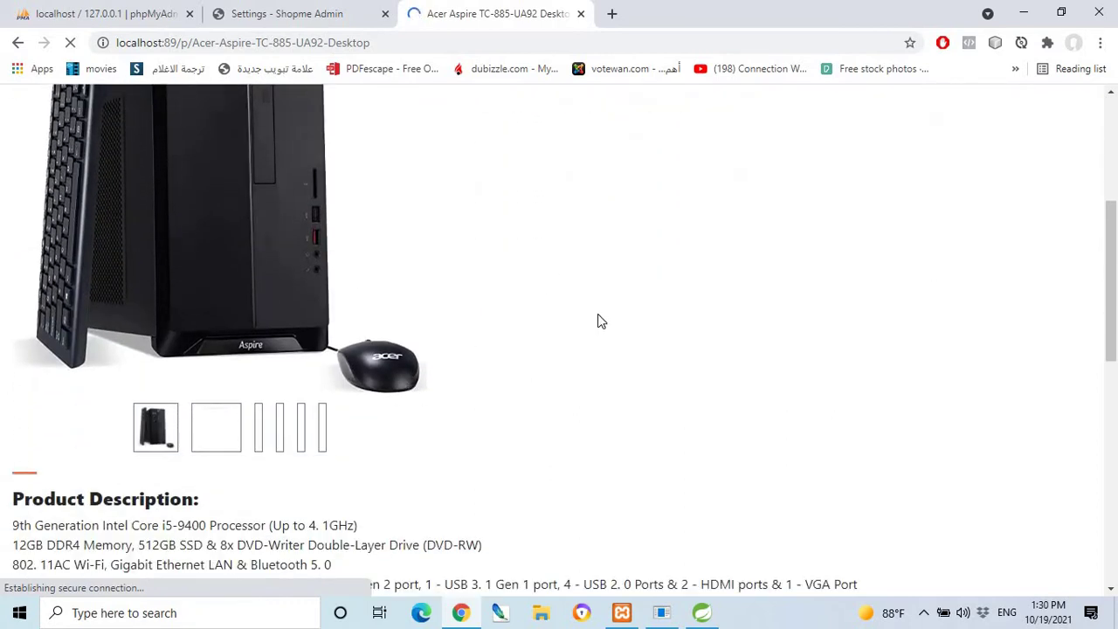
scroll(452, 422, down, 5)
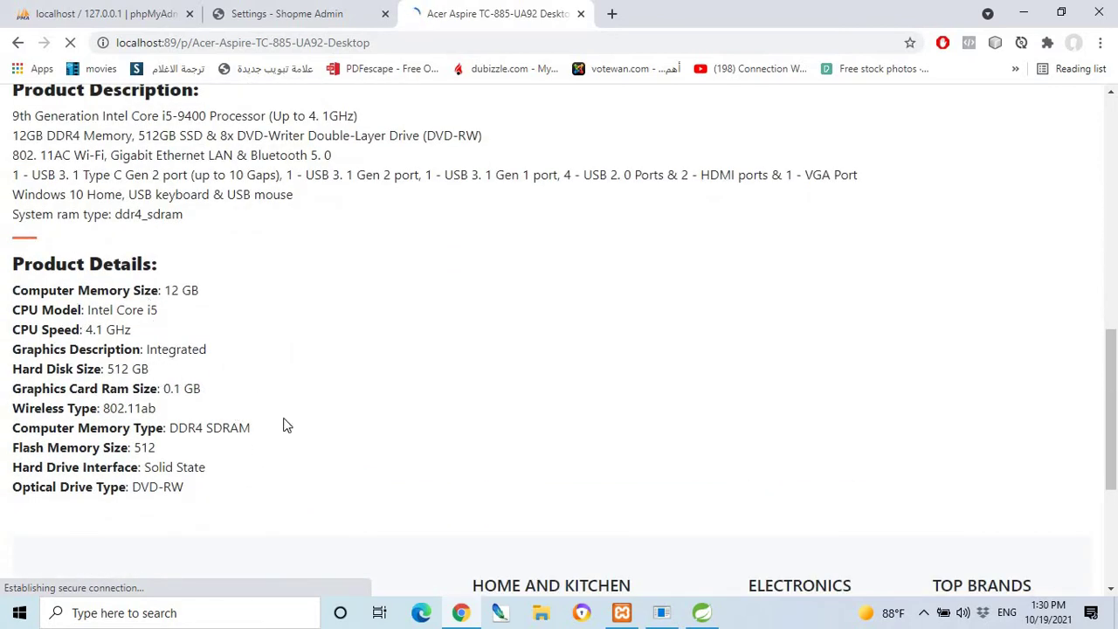
scroll(331, 410, down, 3)
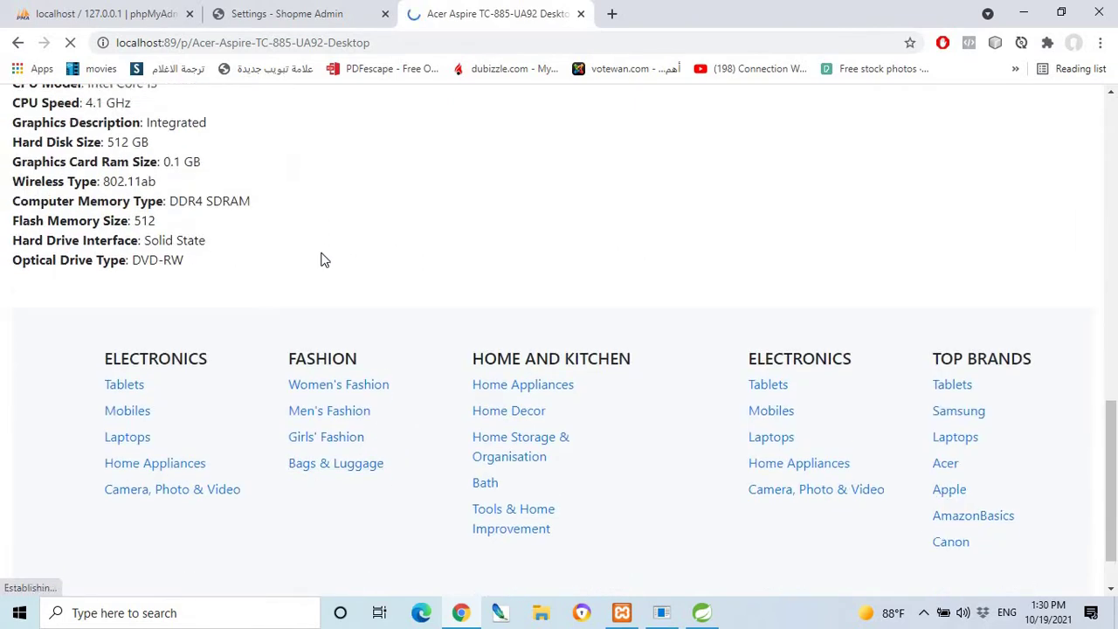
scroll(321, 259, up, 10)
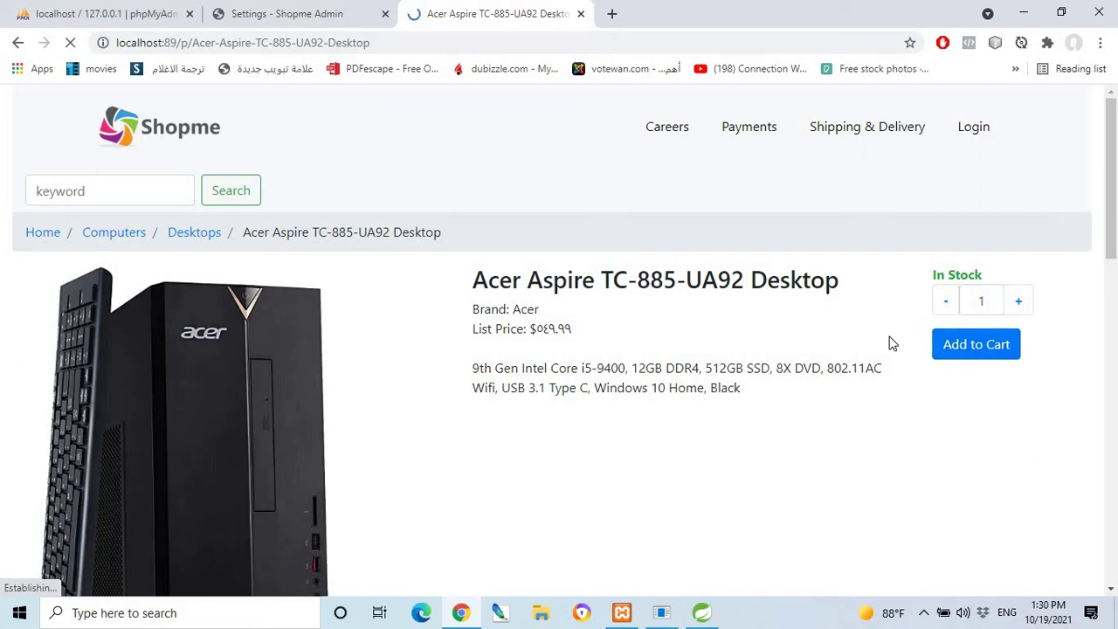
click(990, 346)
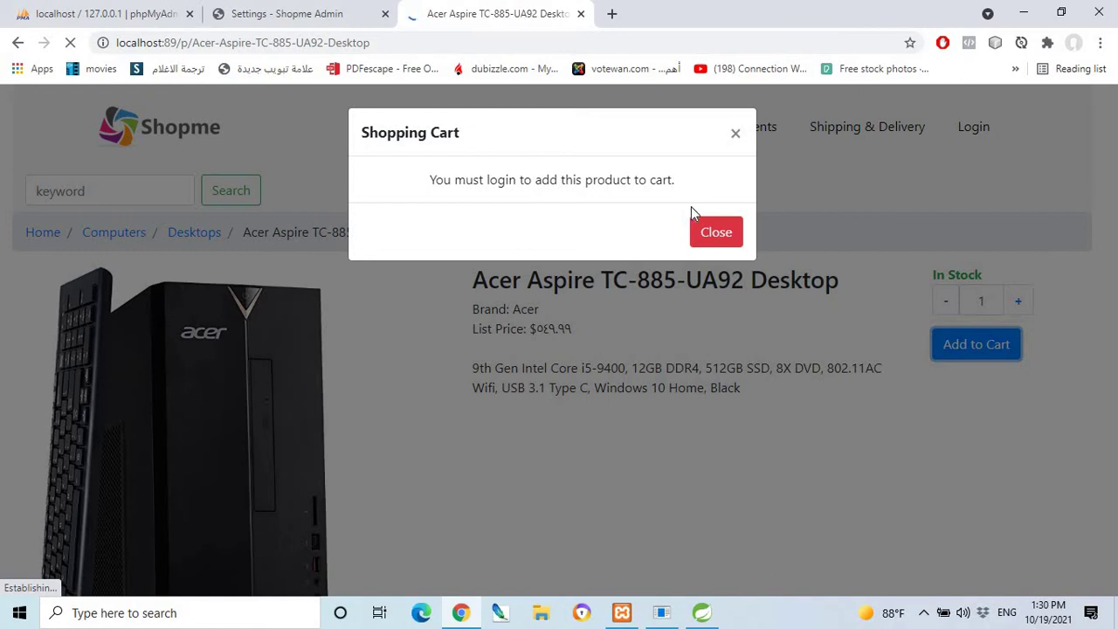
click(716, 233)
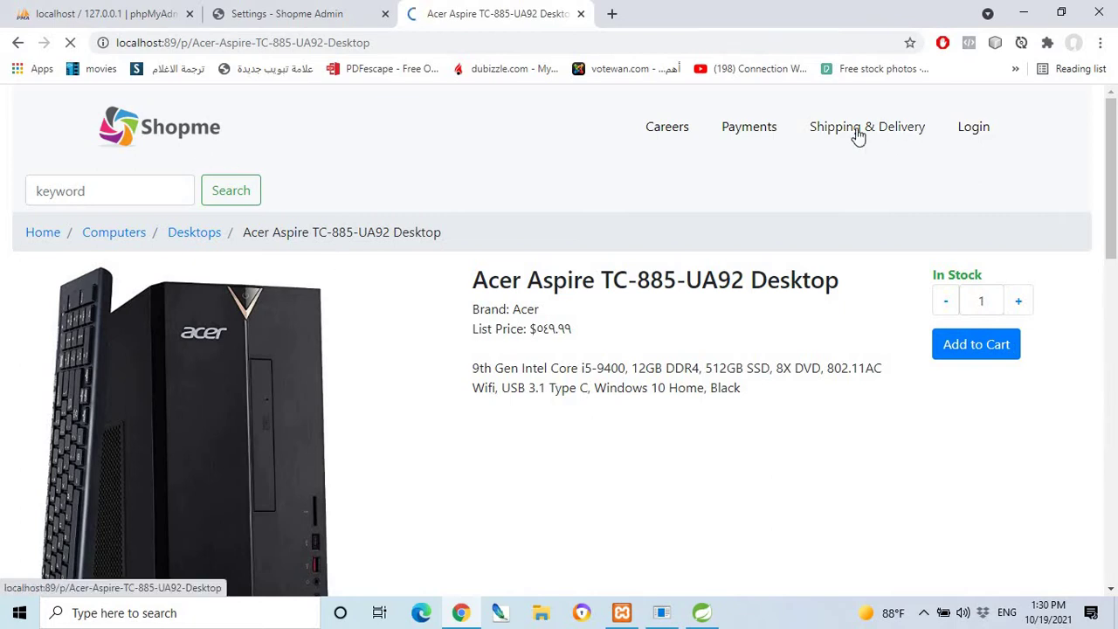
On the customer login page, clear the prefilled e-mail and password fields.
click(978, 132)
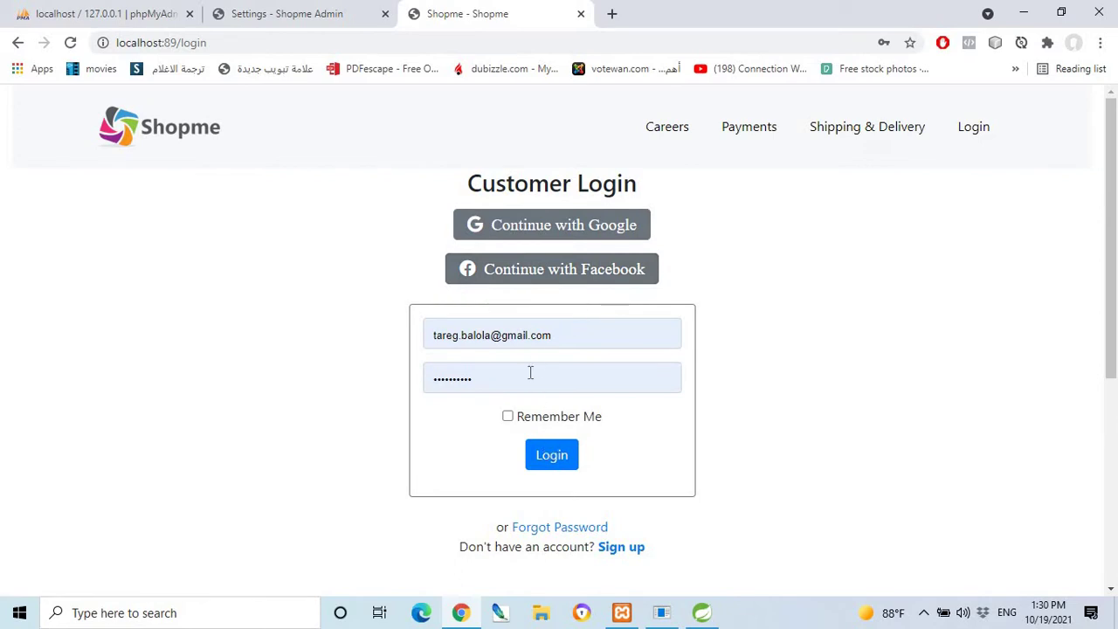
drag(560, 334, 428, 337)
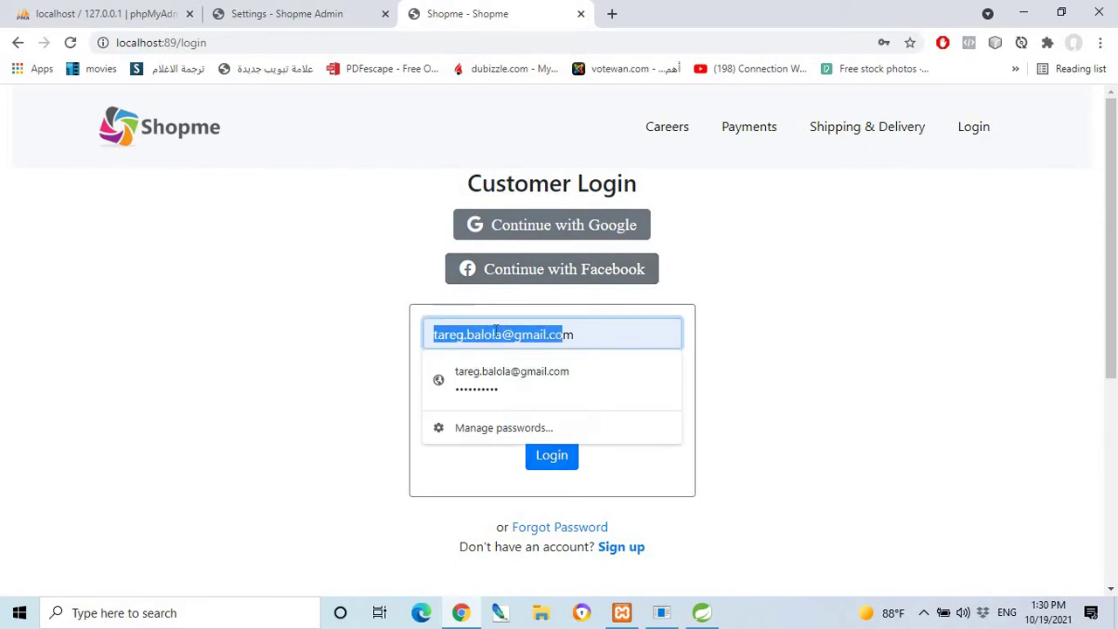
drag(578, 338, 425, 342)
key(BackSpace)
click(704, 417)
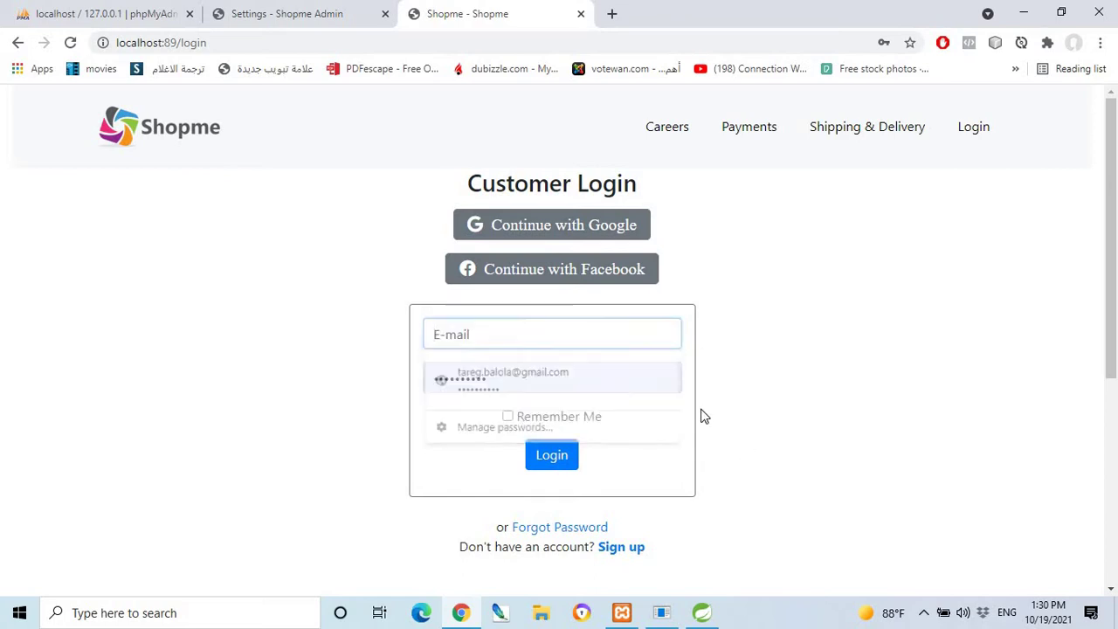
double_click(454, 382)
key(BackSpace)
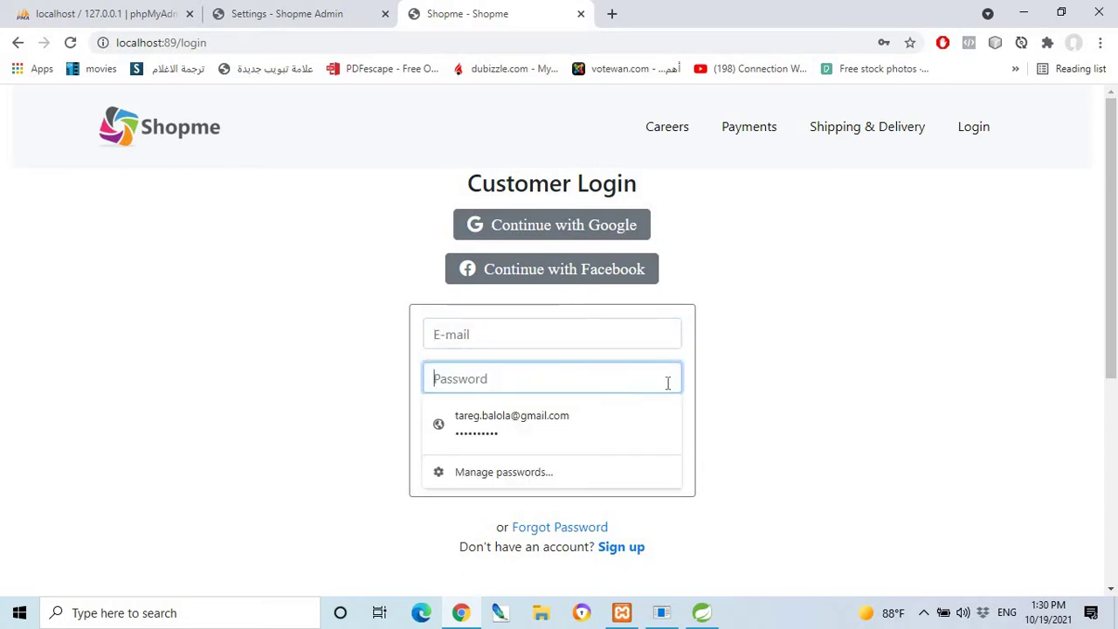
click(872, 385)
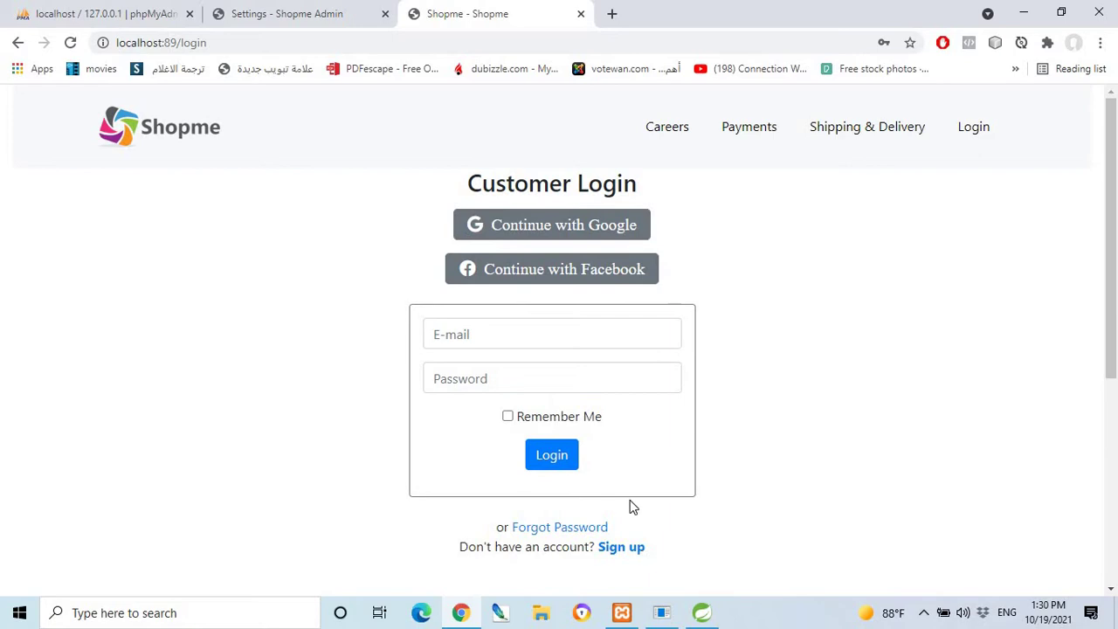
Open the Customer Registration form via Sign up, then switch to the phpMyAdmin tab.
scroll(633, 506, down, 2)
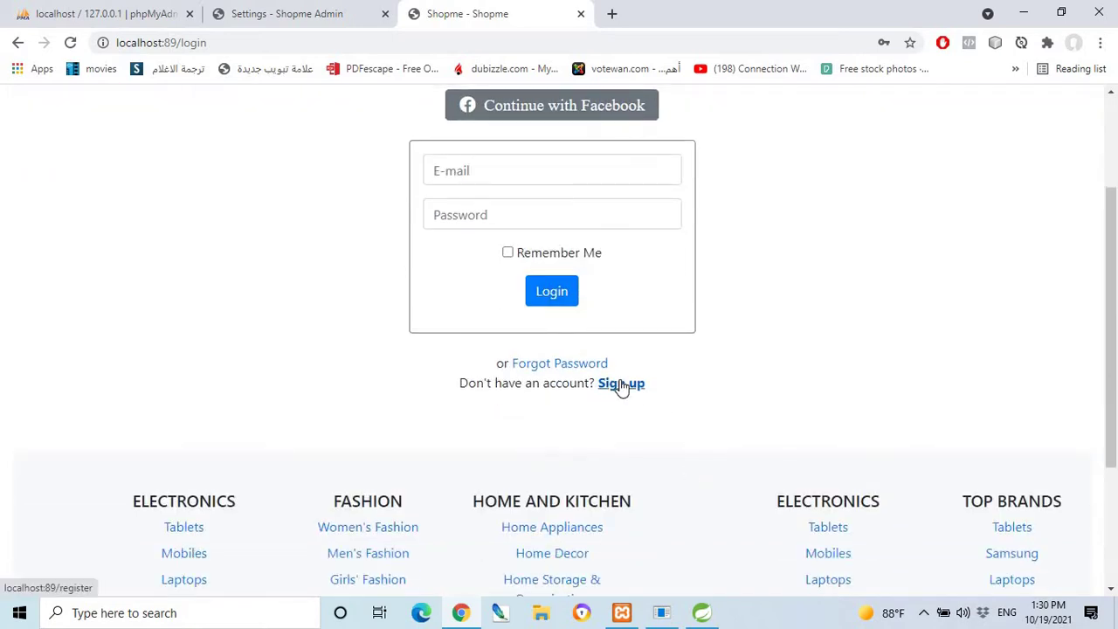
click(621, 384)
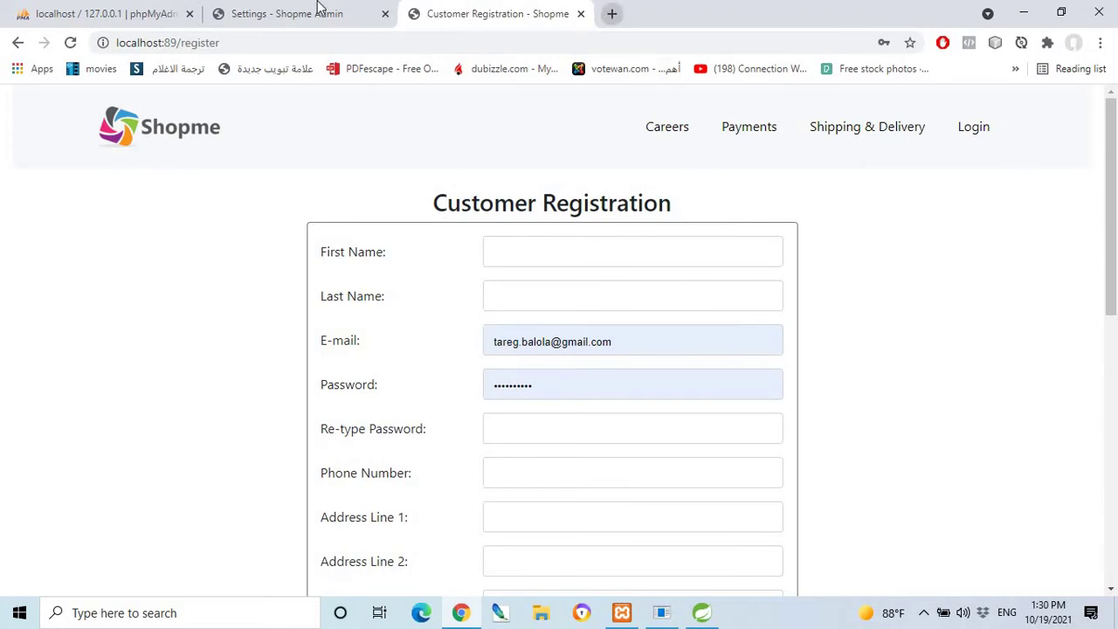
click(120, 10)
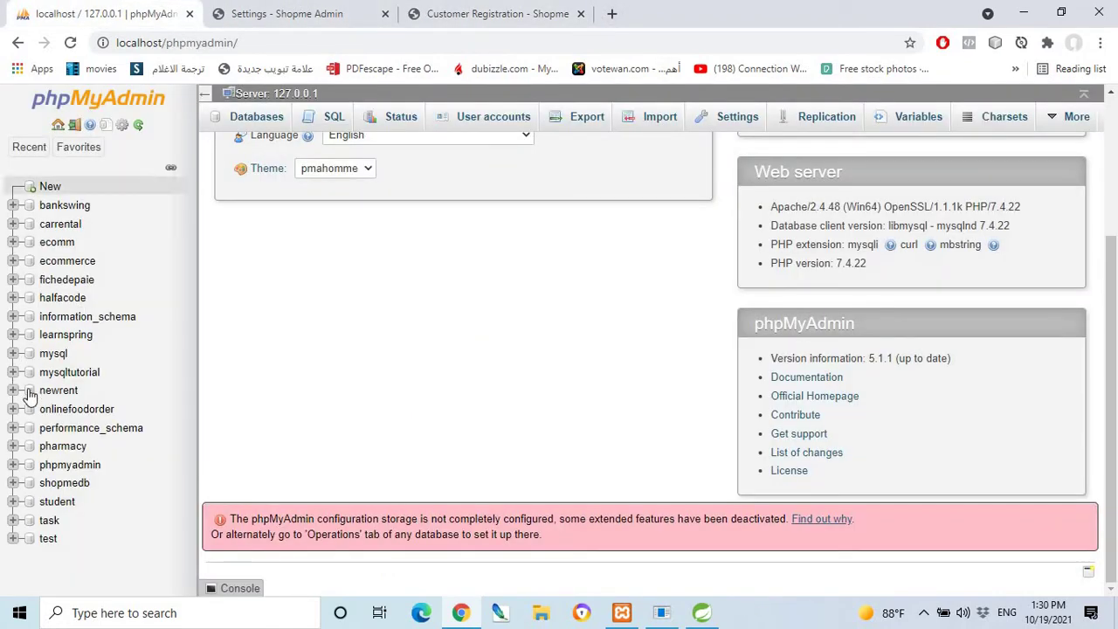
Browse the shopmedb customers table and scroll across all its columns for the six rows.
click(69, 491)
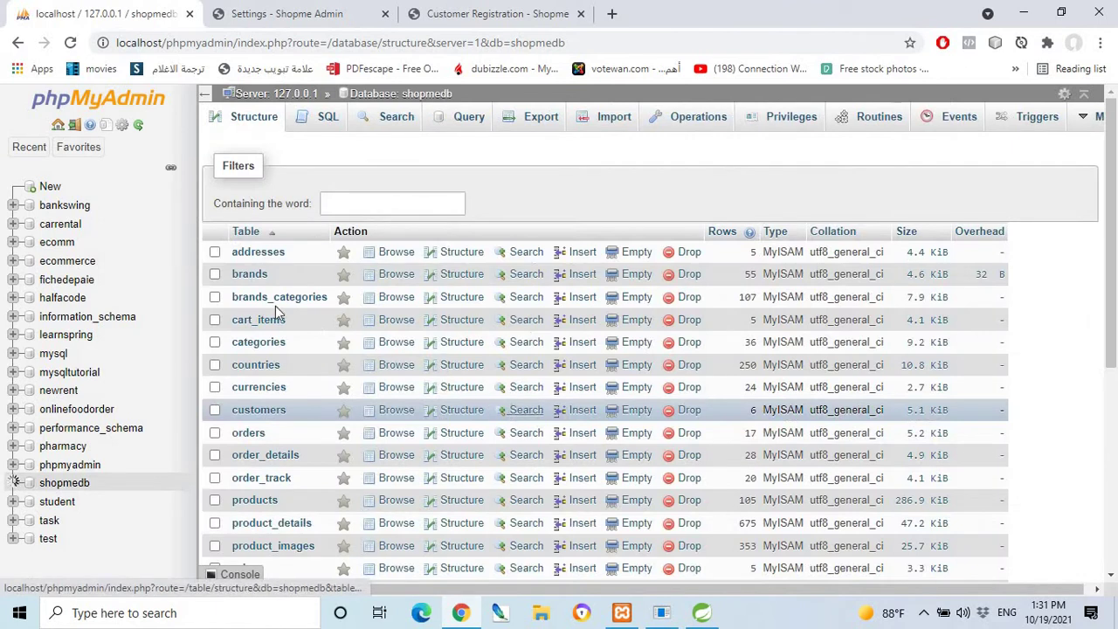
scroll(302, 374, down, 1)
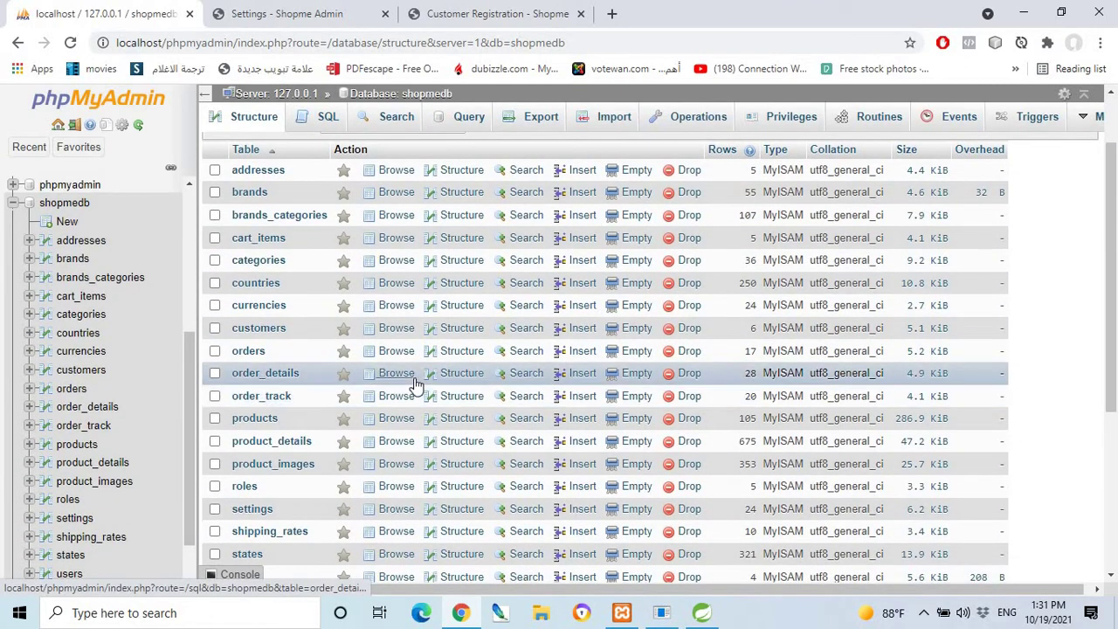
click(265, 333)
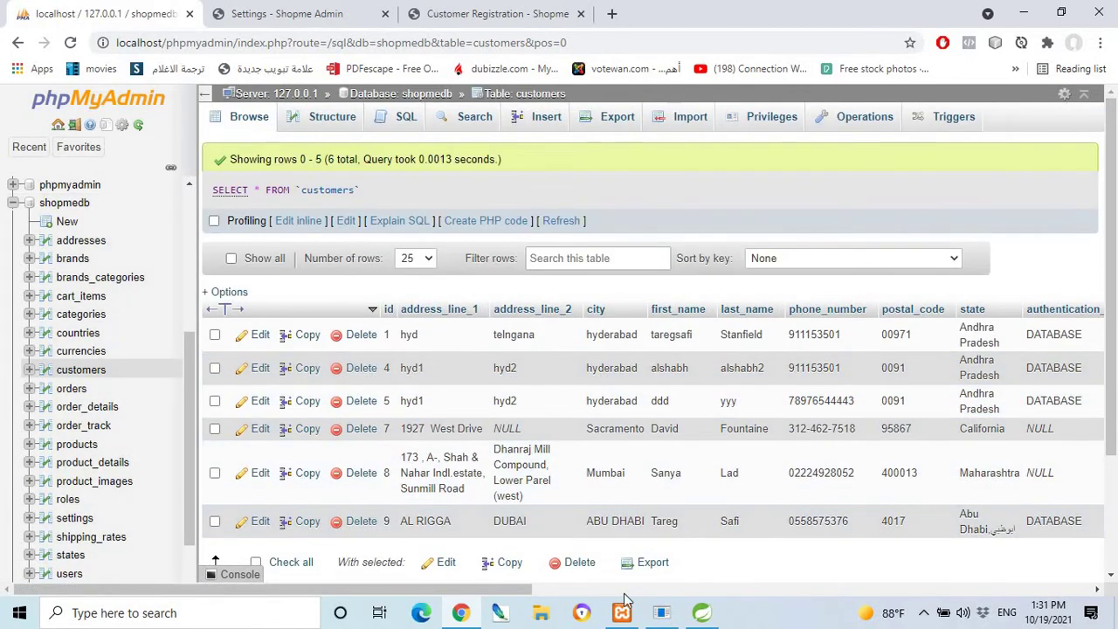
scroll(573, 594, right, 3)
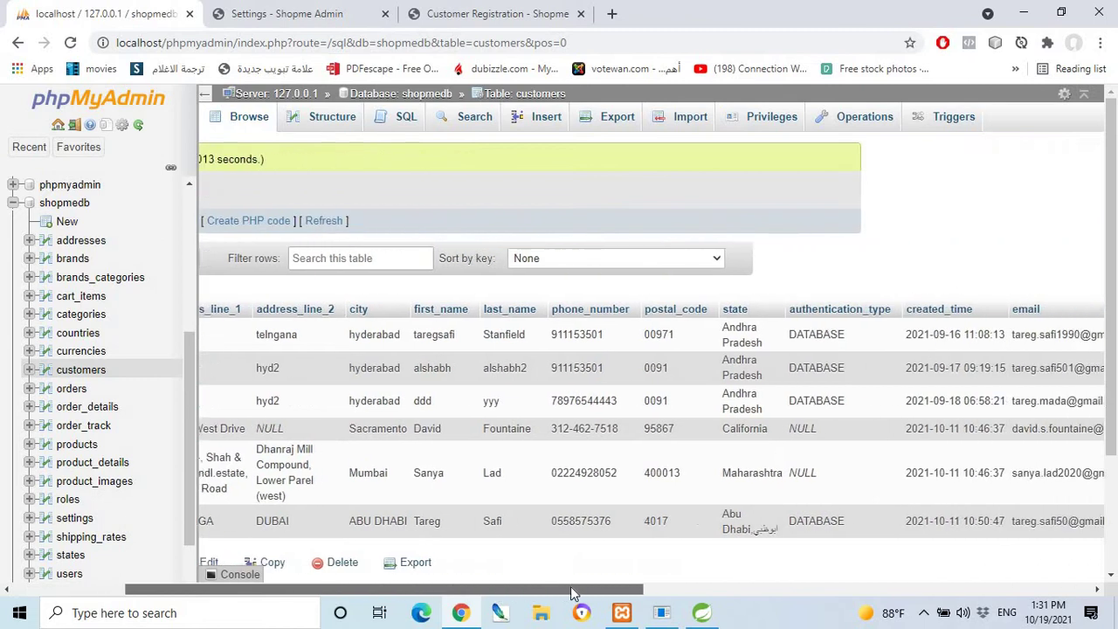
scroll(572, 594, right, 5)
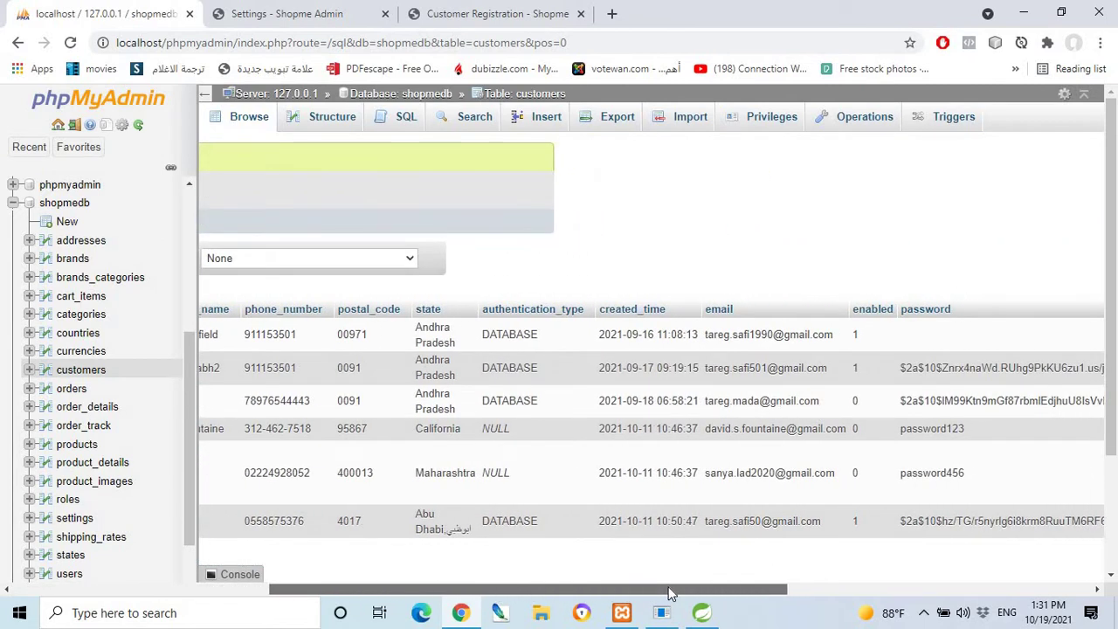
drag(668, 594, 384, 528)
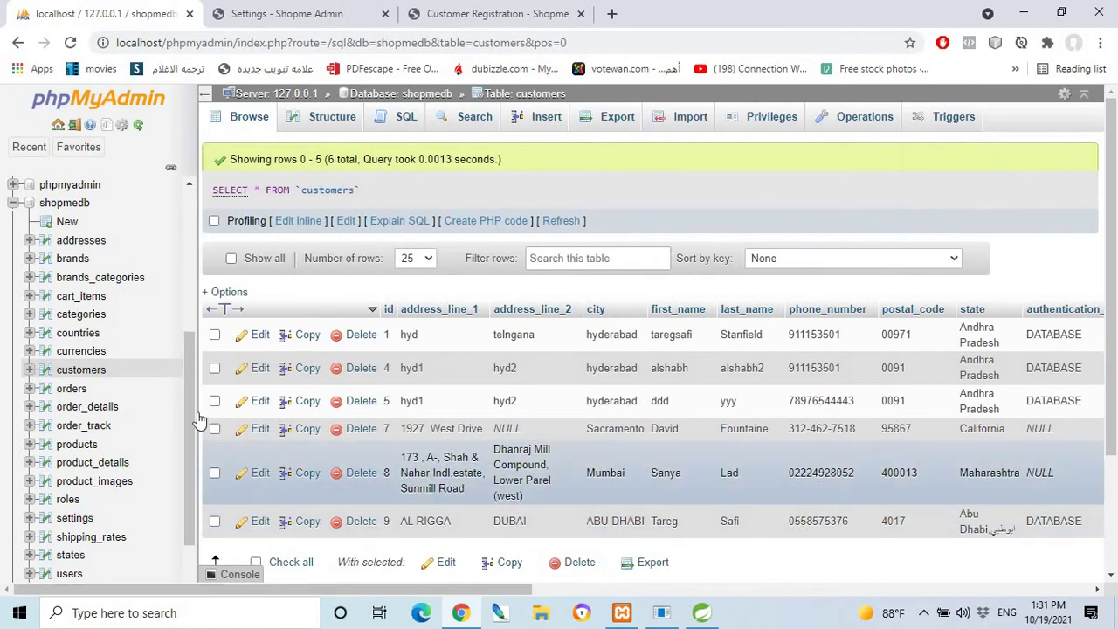
Delete customer rows 7, 8 and 9, leaving ids 1, 4 and 5.
click(214, 428)
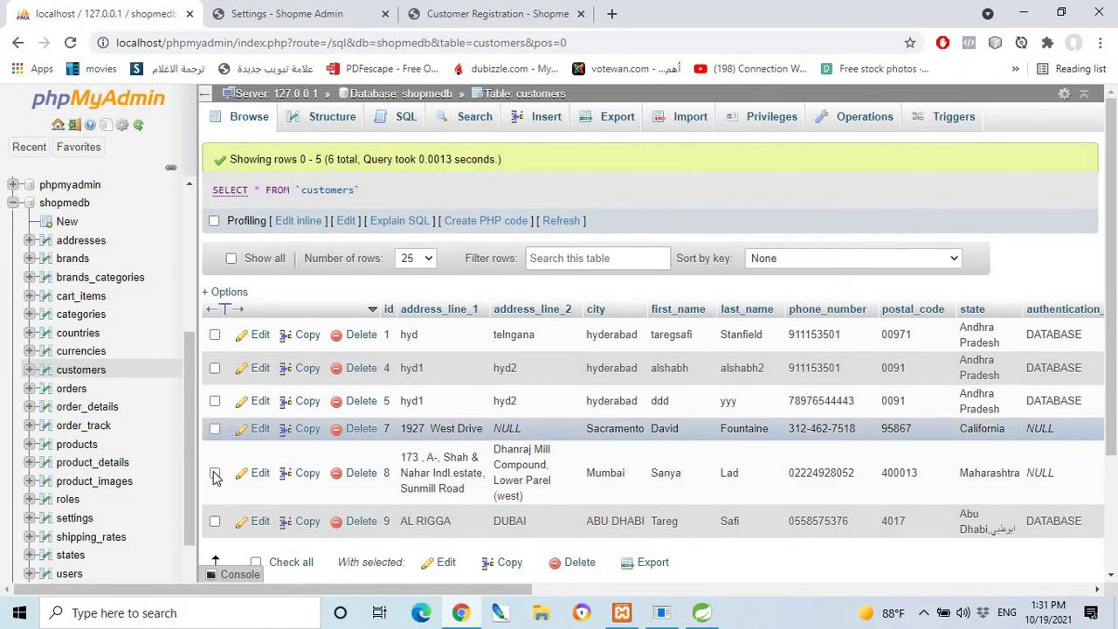
click(214, 472)
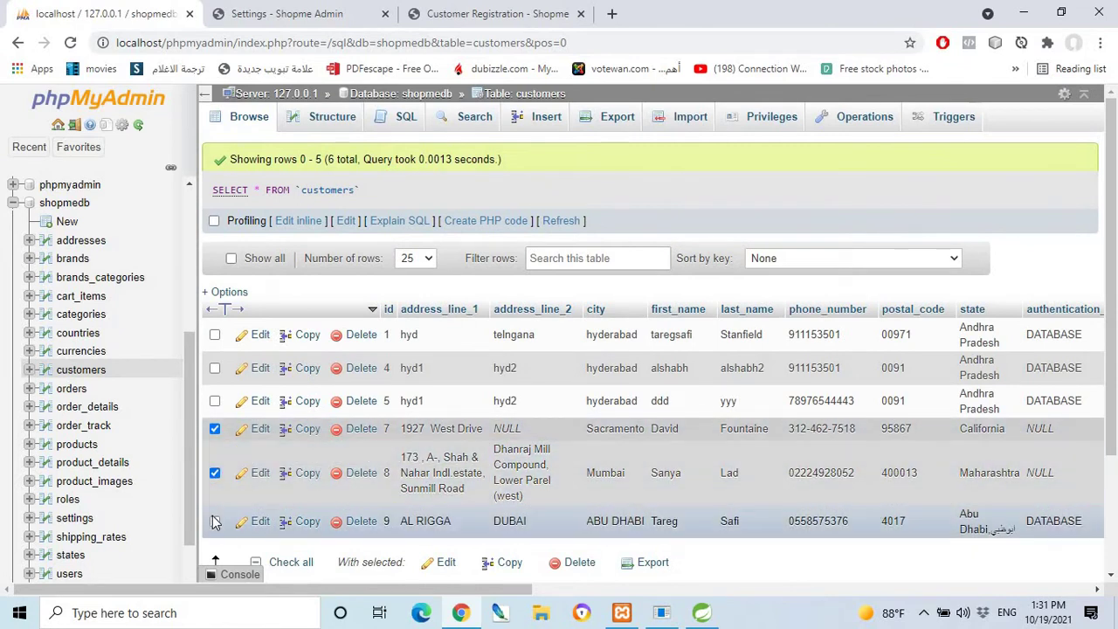
click(214, 521)
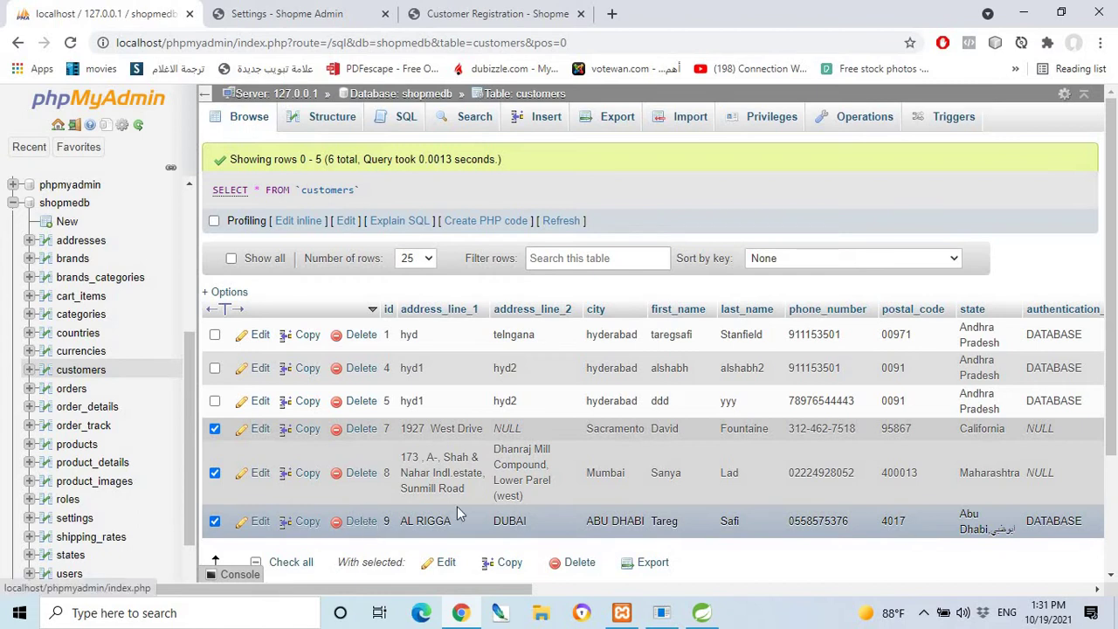
scroll(457, 506, down, 1)
click(579, 482)
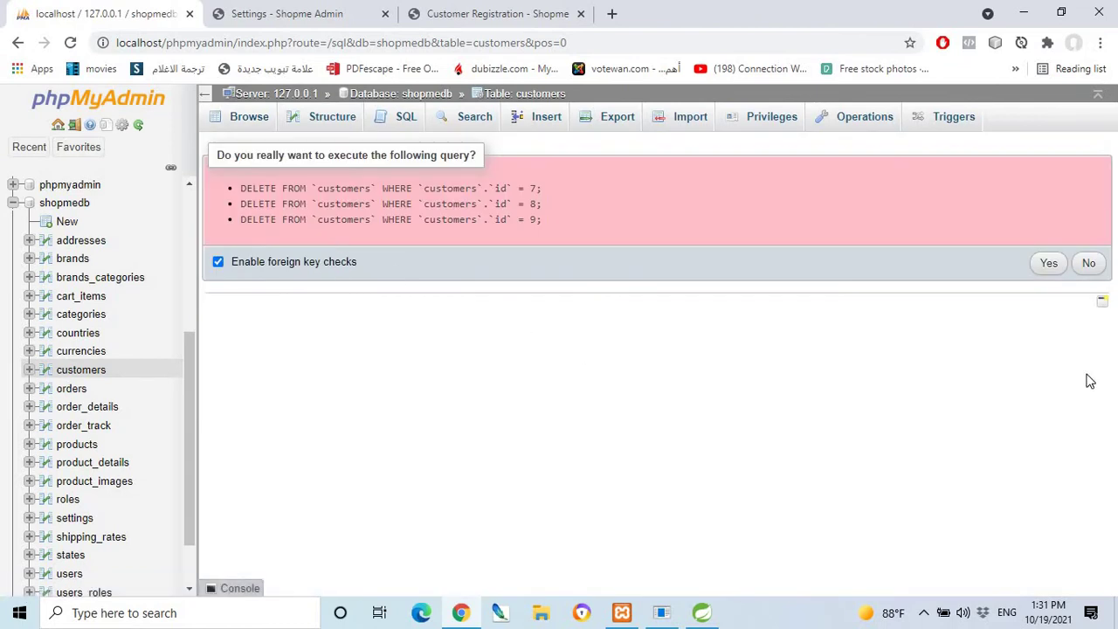
click(1048, 263)
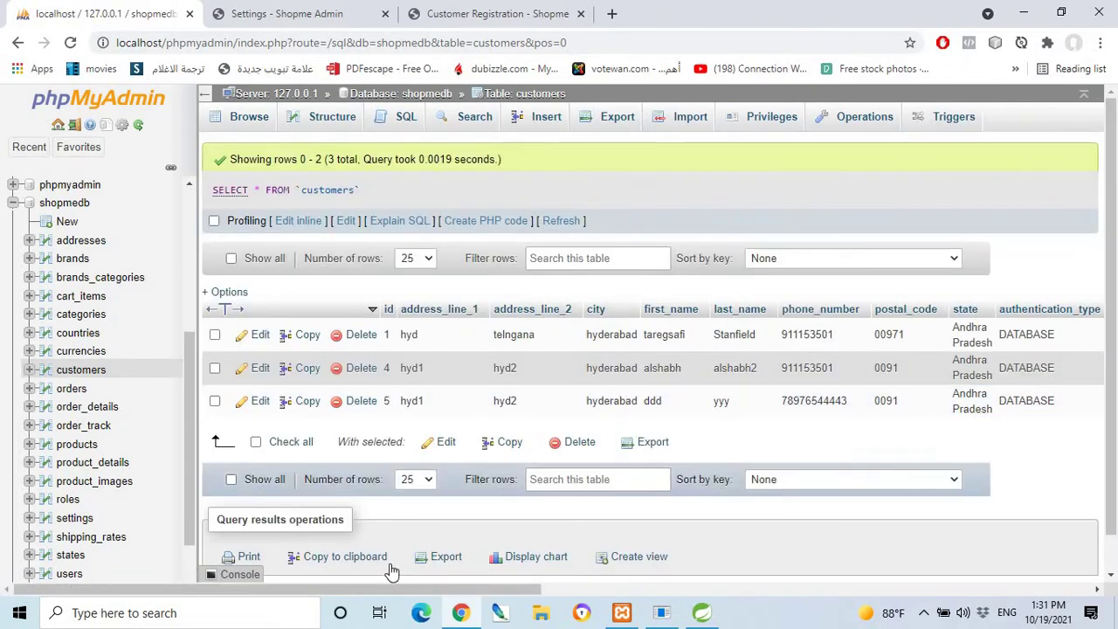
Drag across the remaining customer rows, then return to the Customer Registration page.
drag(350, 590, 576, 596)
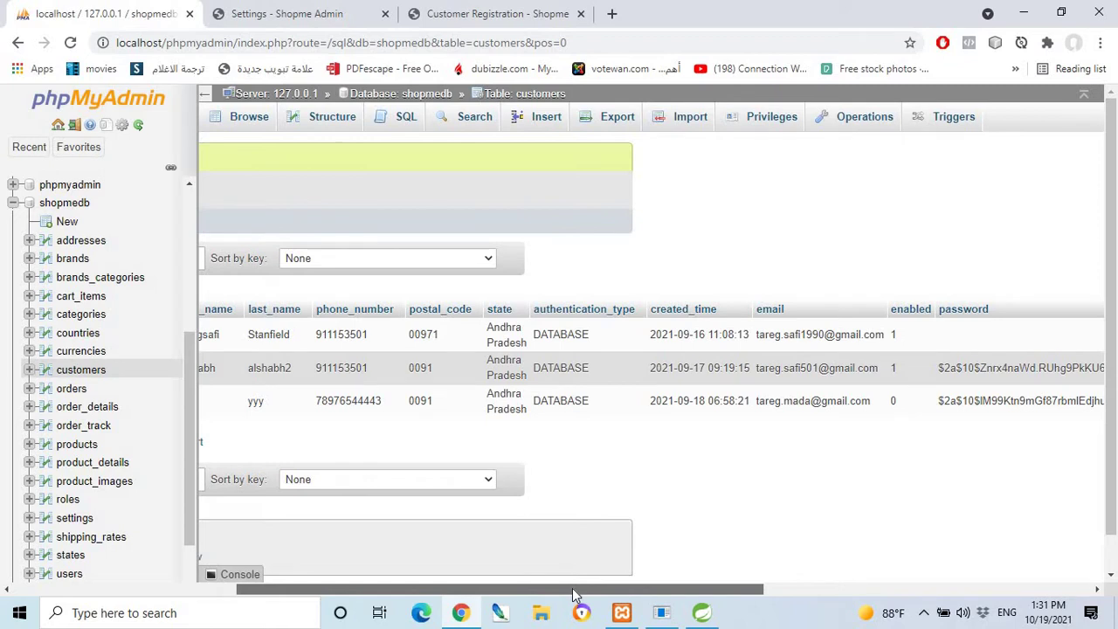
mouse_move(574, 595)
mouse_down()
mouse_move(599, 597)
mouse_move(568, 599)
mouse_up()
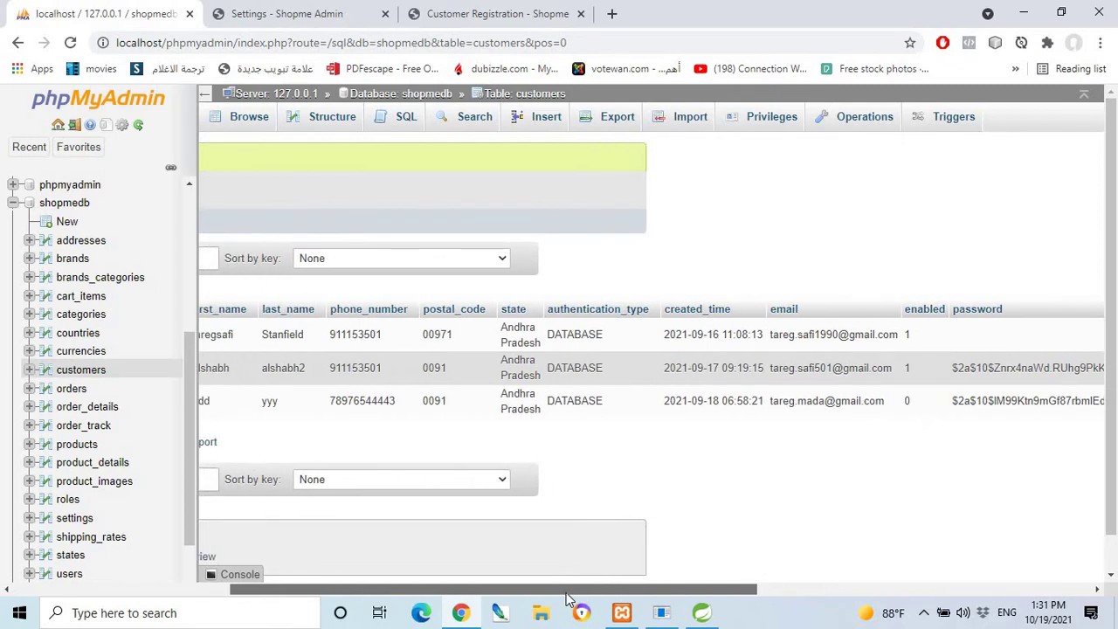
drag(568, 599, 347, 572)
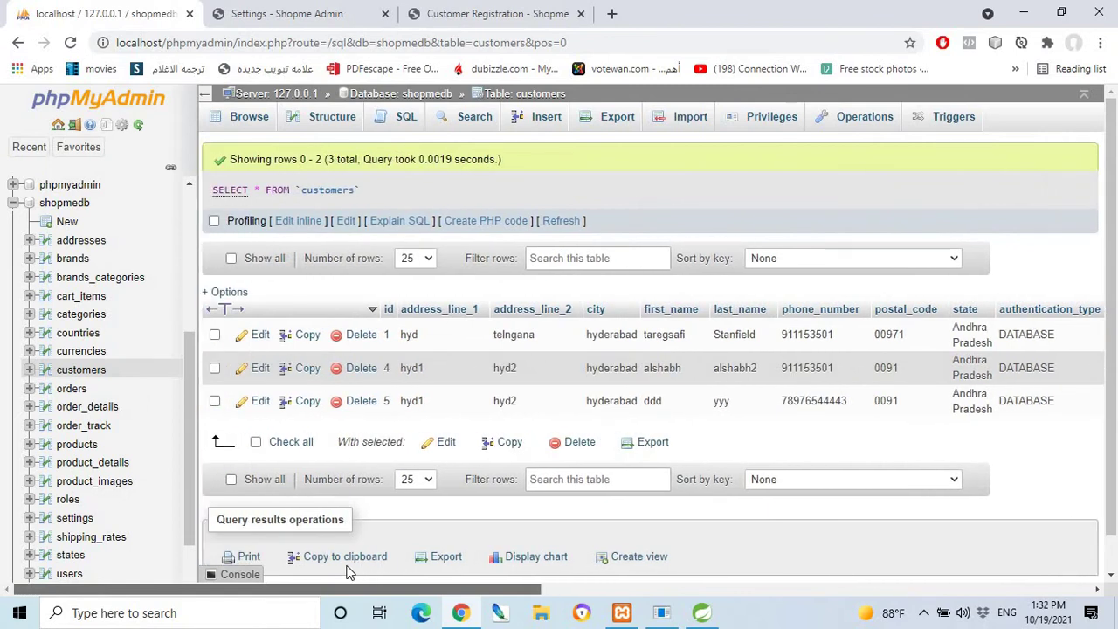
drag(347, 572, 415, 594)
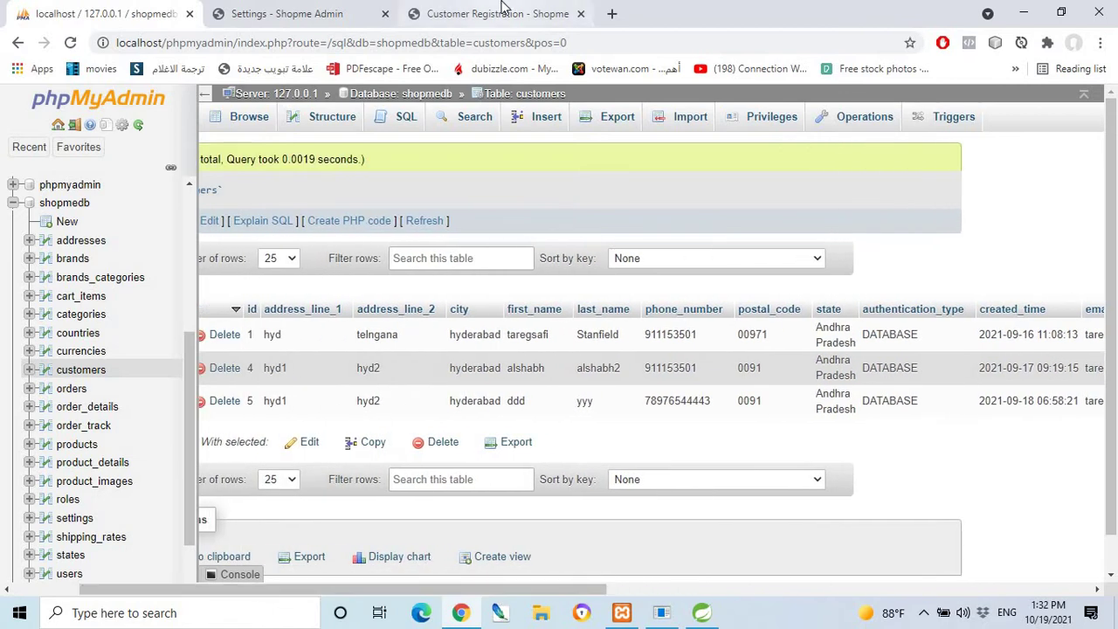
click(503, 10)
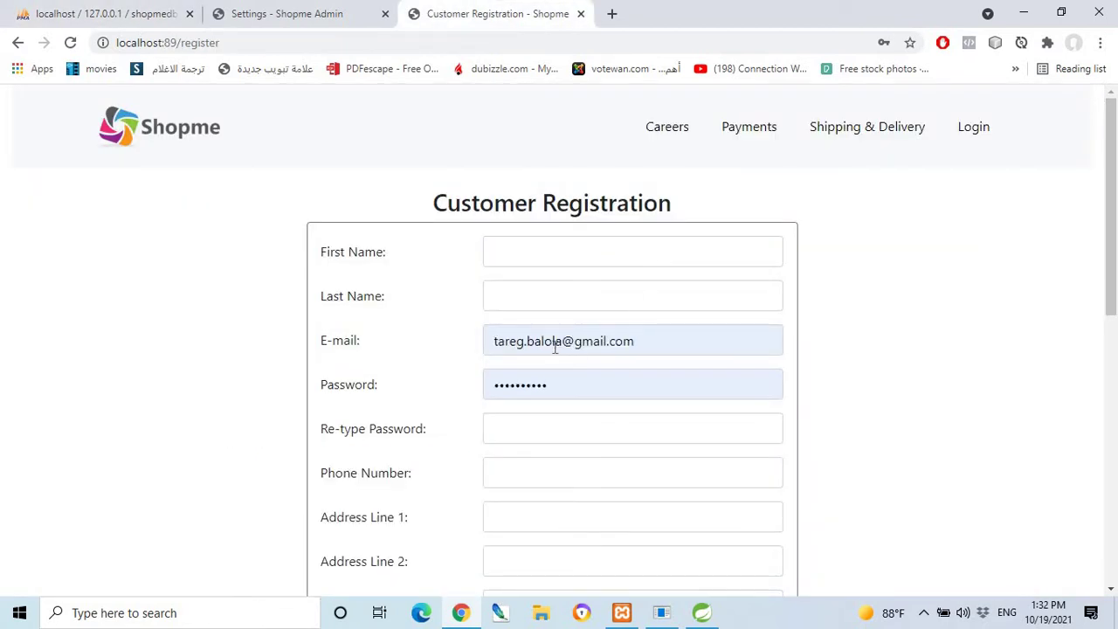
Enter the customer's first name and last name on the registration form.
click(513, 253)
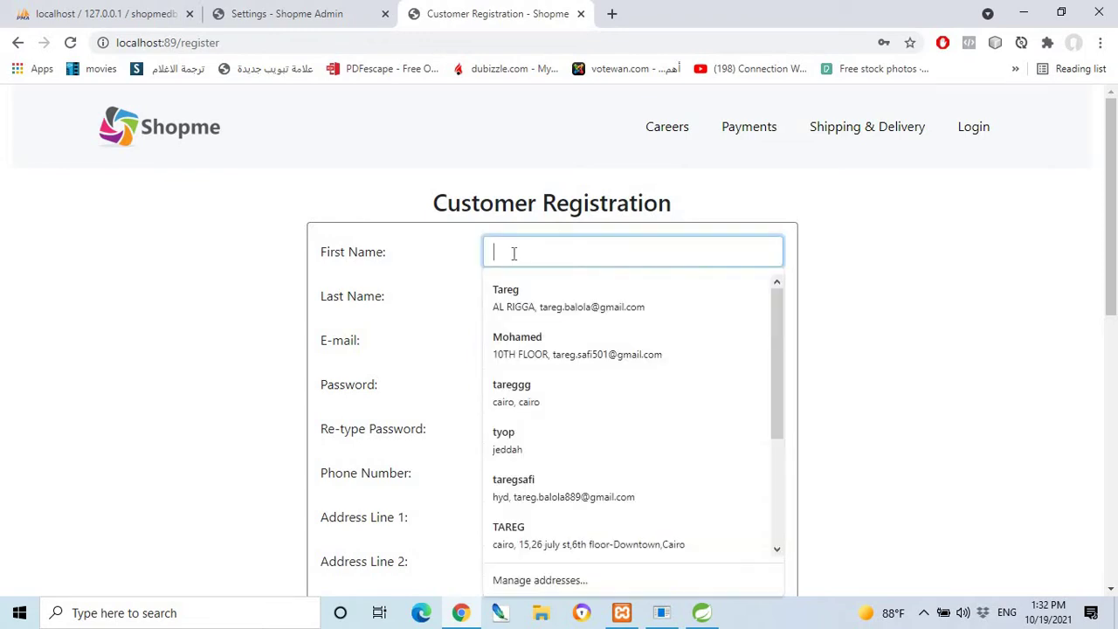
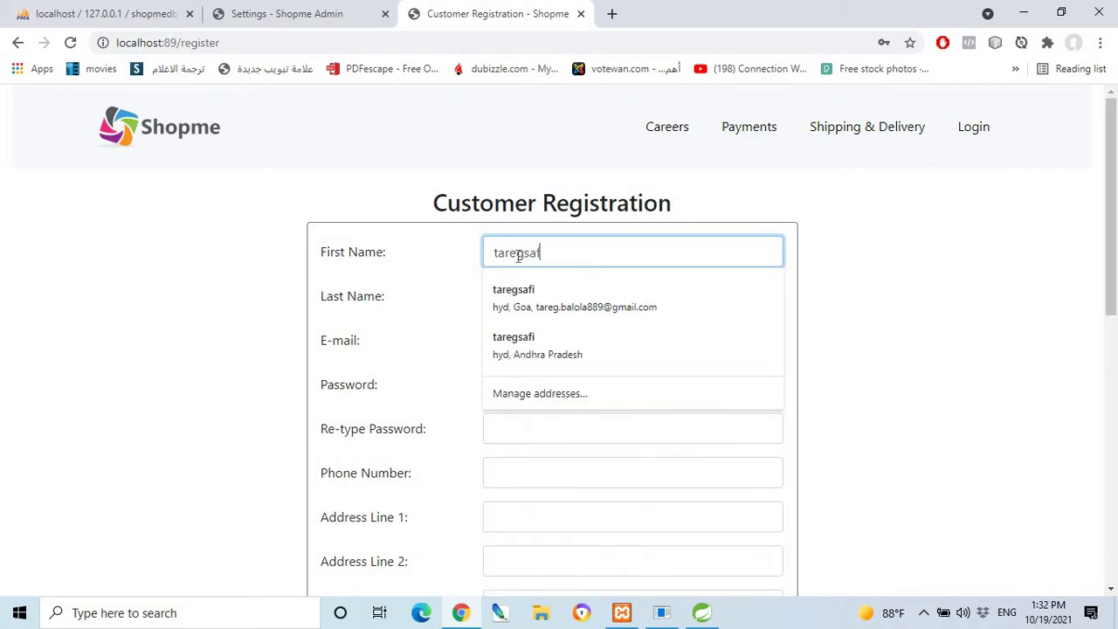
click(650, 296)
click(546, 295)
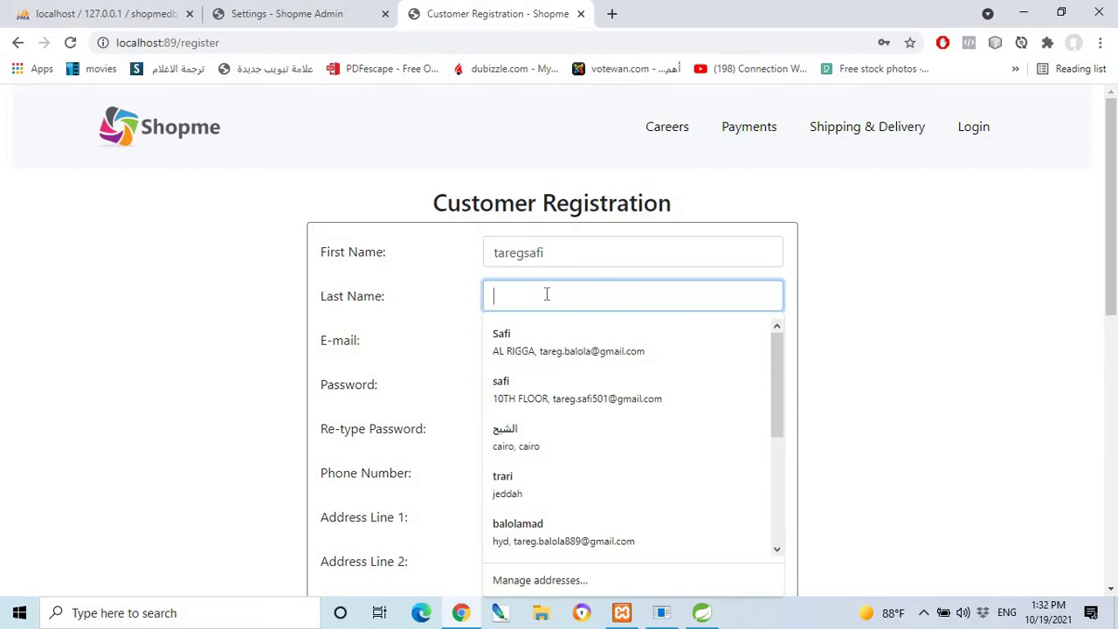
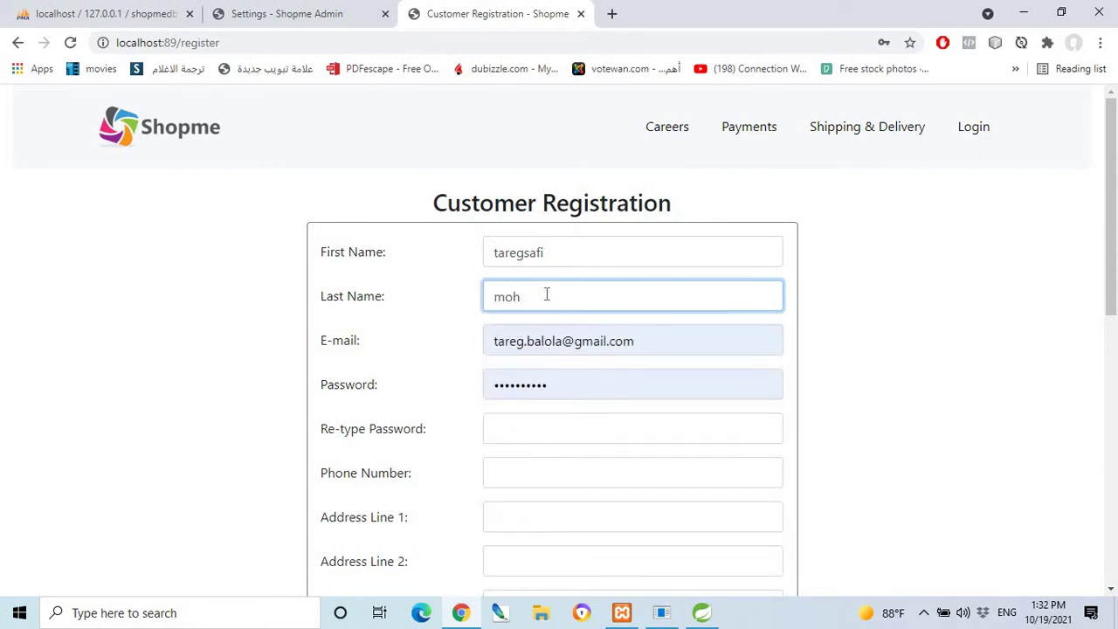
click(826, 307)
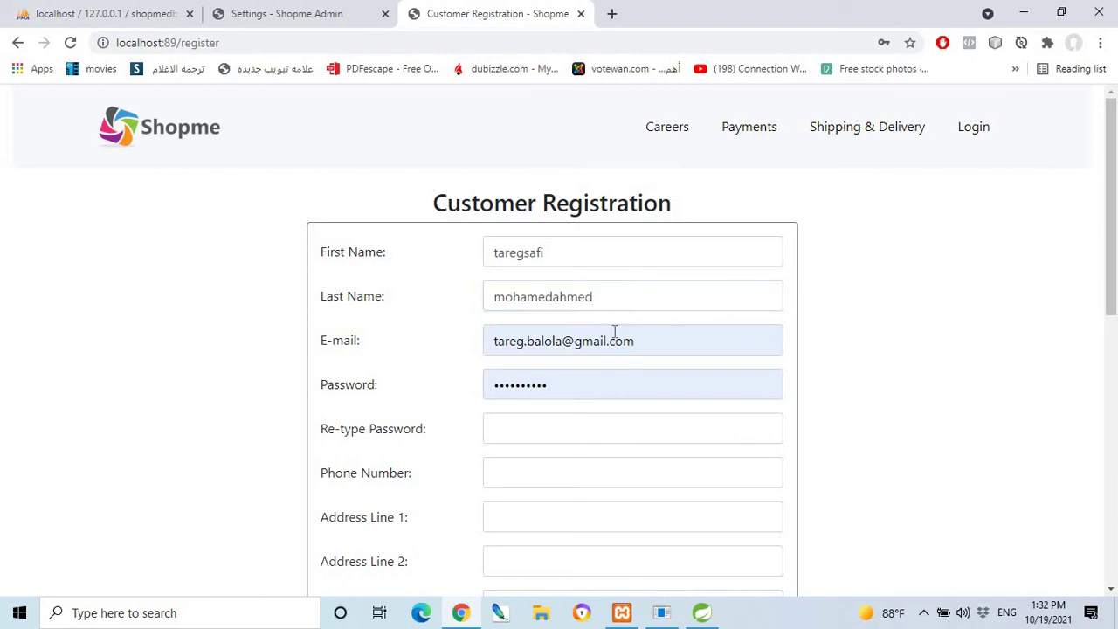
Edit the prefilled e-mail into a new address and enter the password and its confirmation.
click(561, 343)
key(BackSpace)
key(BackSpace)
key(BackSpace)
key(BackSpace)
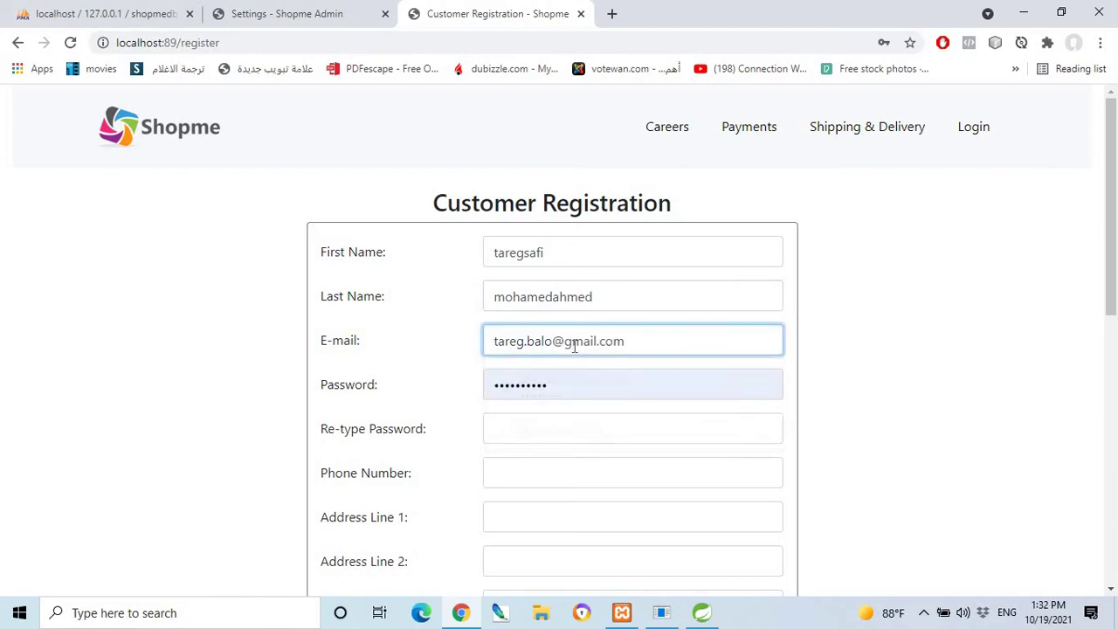
key(BackSpace)
key(BackSpace)
key(BackSpace)
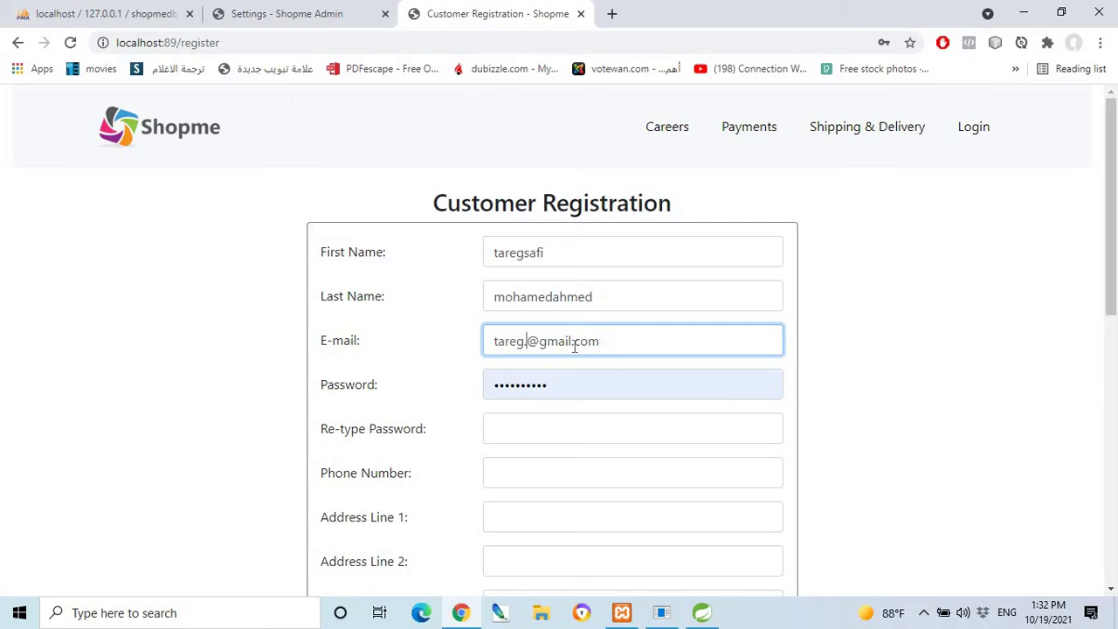
text(.safi50)
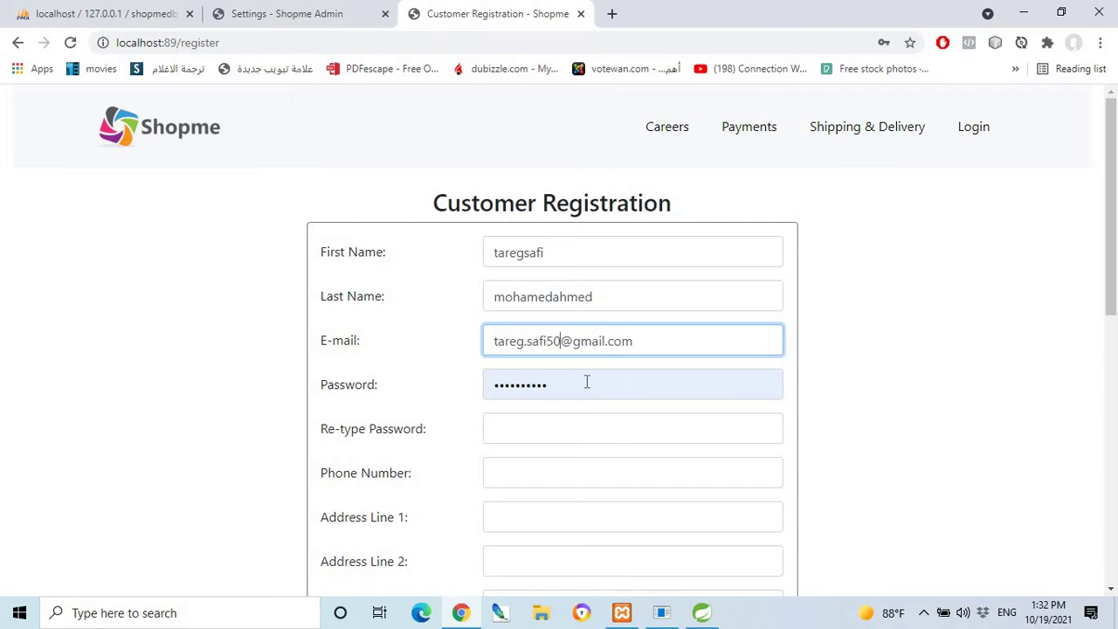
click(557, 391)
drag(557, 390, 488, 393)
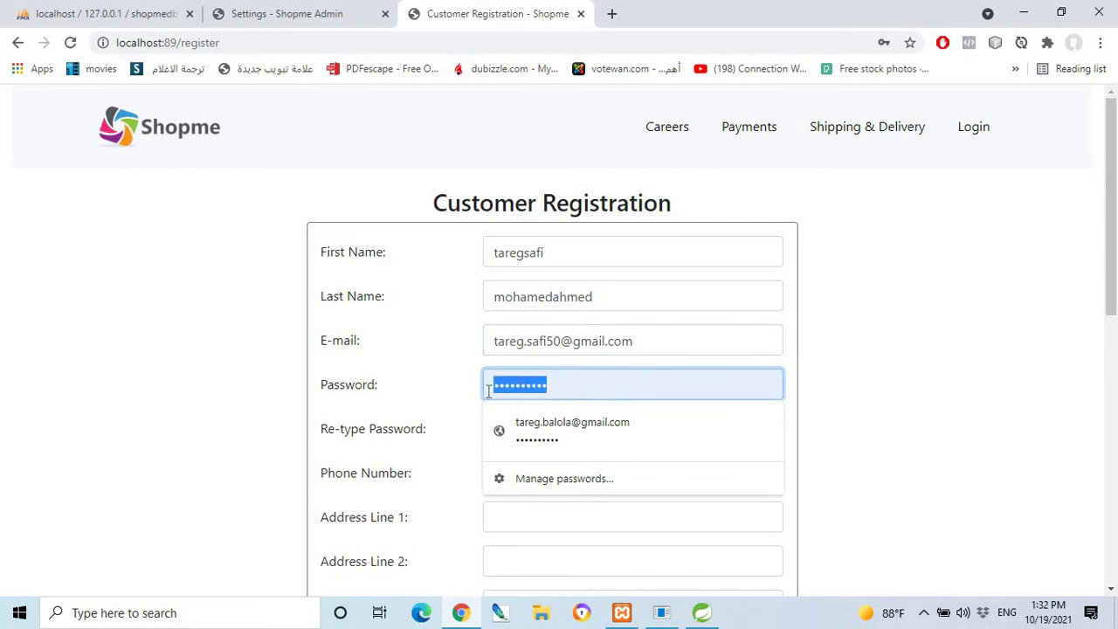
text(••)
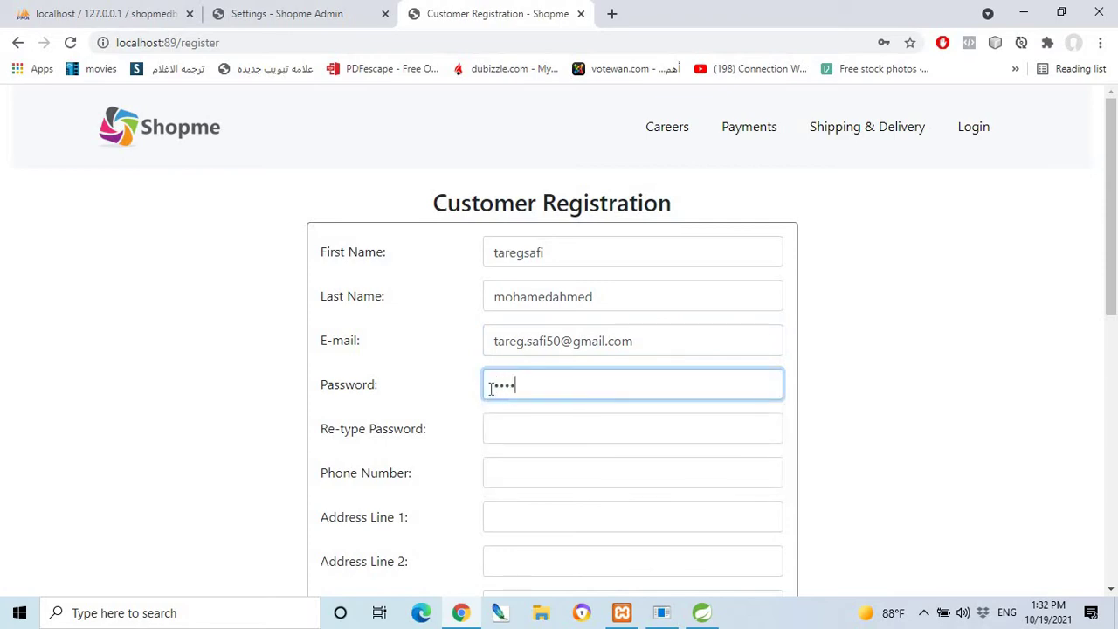
text(•••••••)
click(526, 431)
text(••)
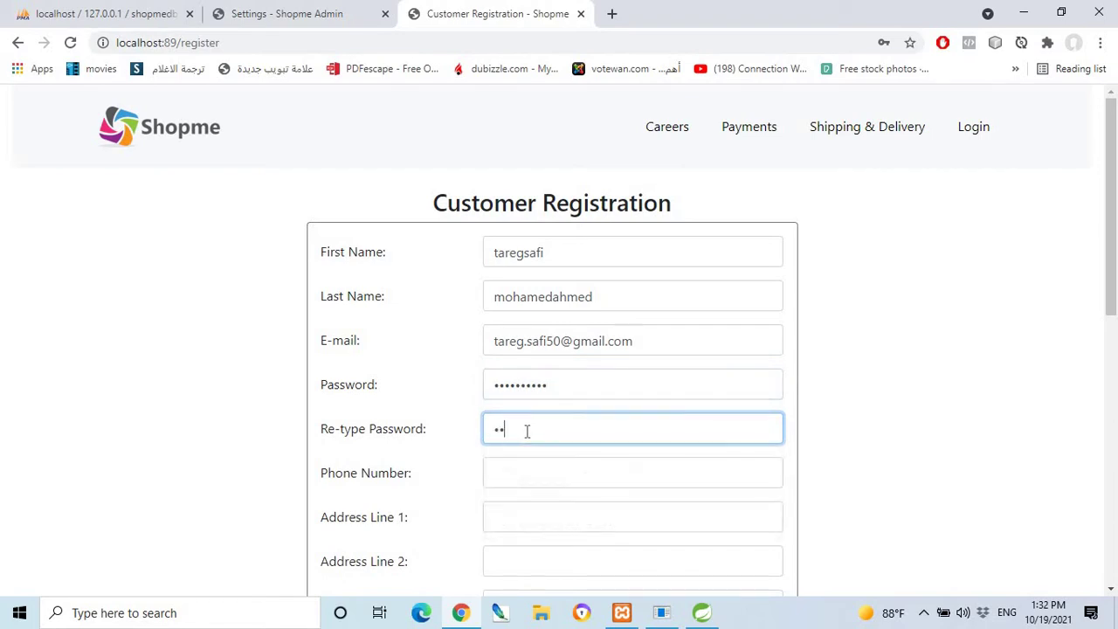
text(••••••••)
Enter the phone number and fill Address Line 1 from the autofill suggestion.
scroll(564, 481, down, 2)
click(511, 305)
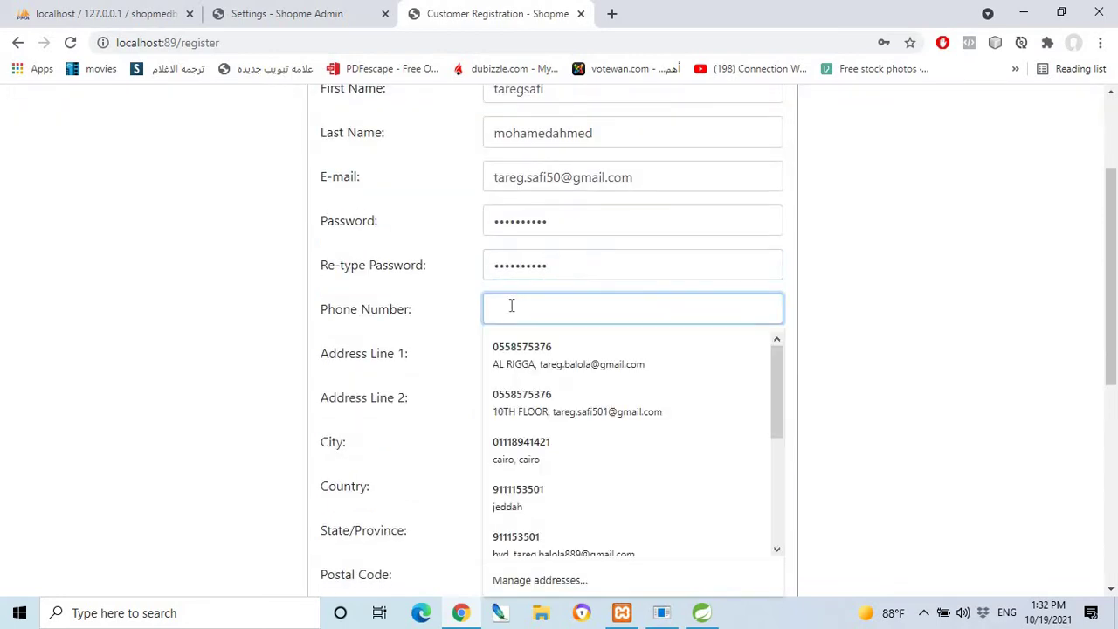
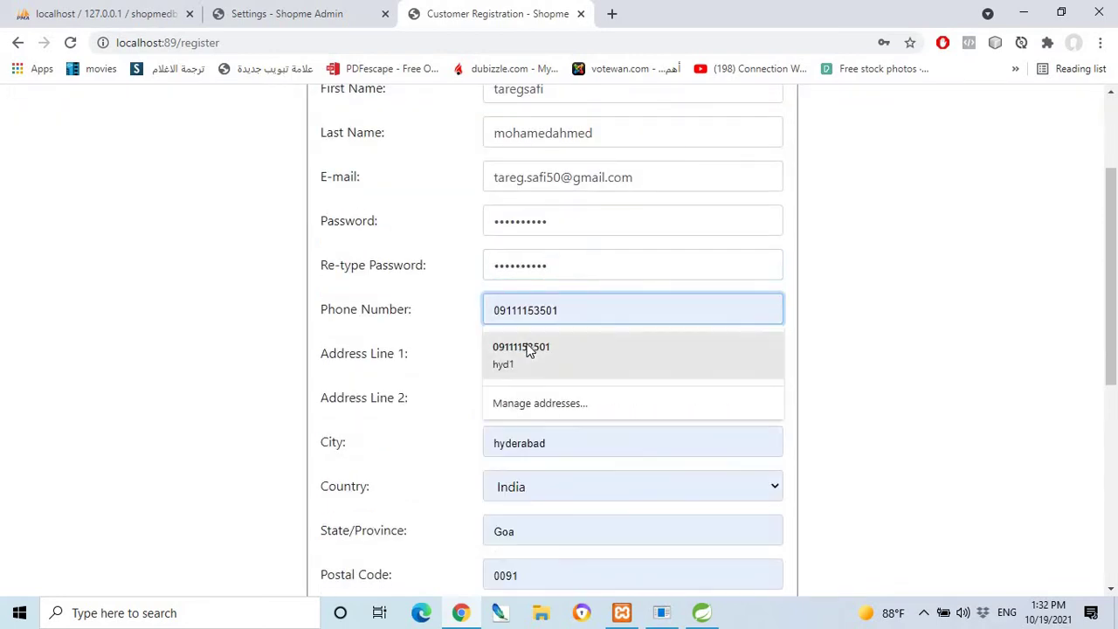
click(524, 354)
click(526, 353)
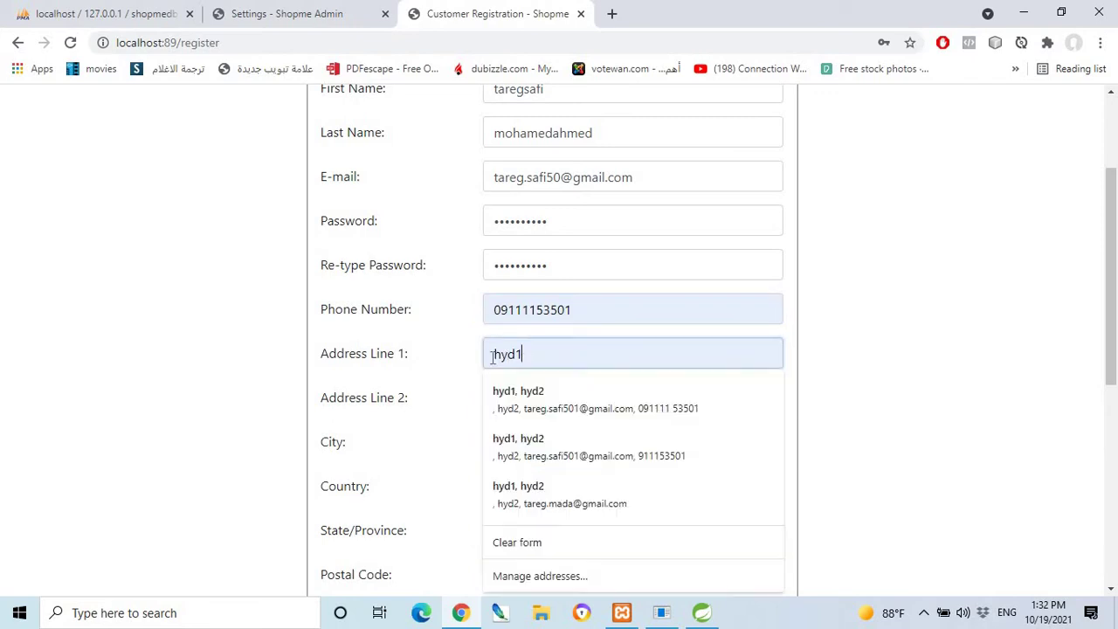
drag(524, 353, 490, 356)
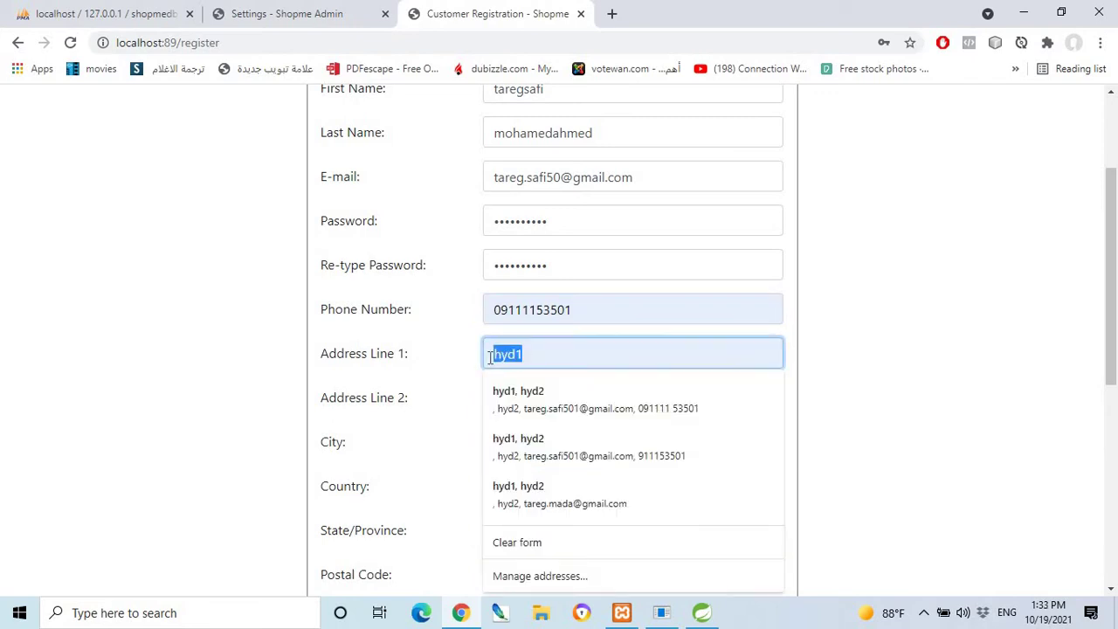
text(half)
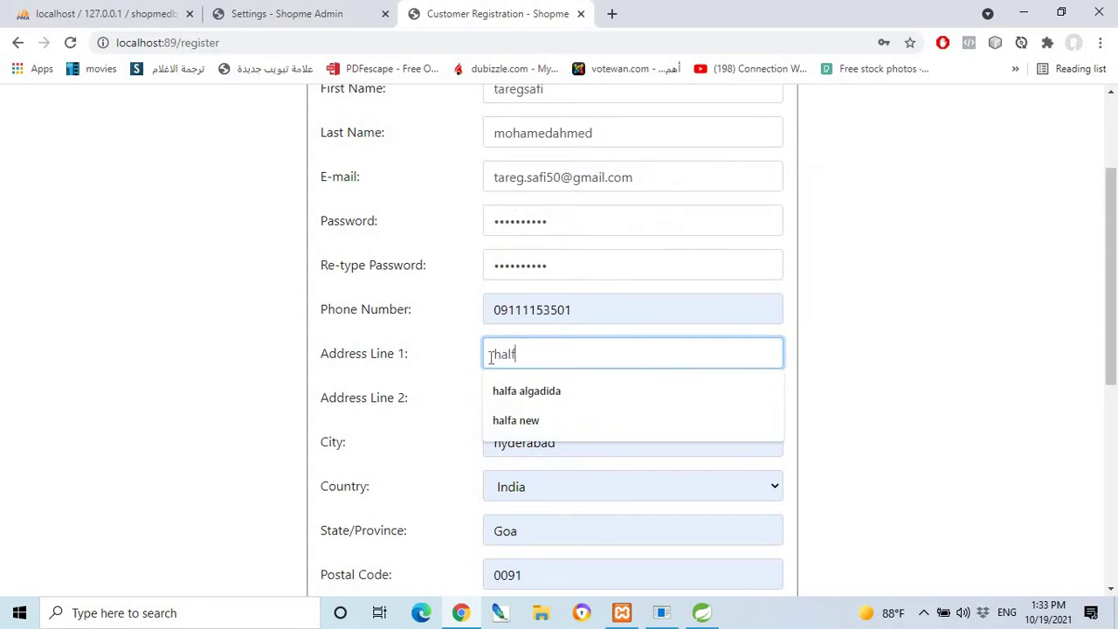
click(685, 402)
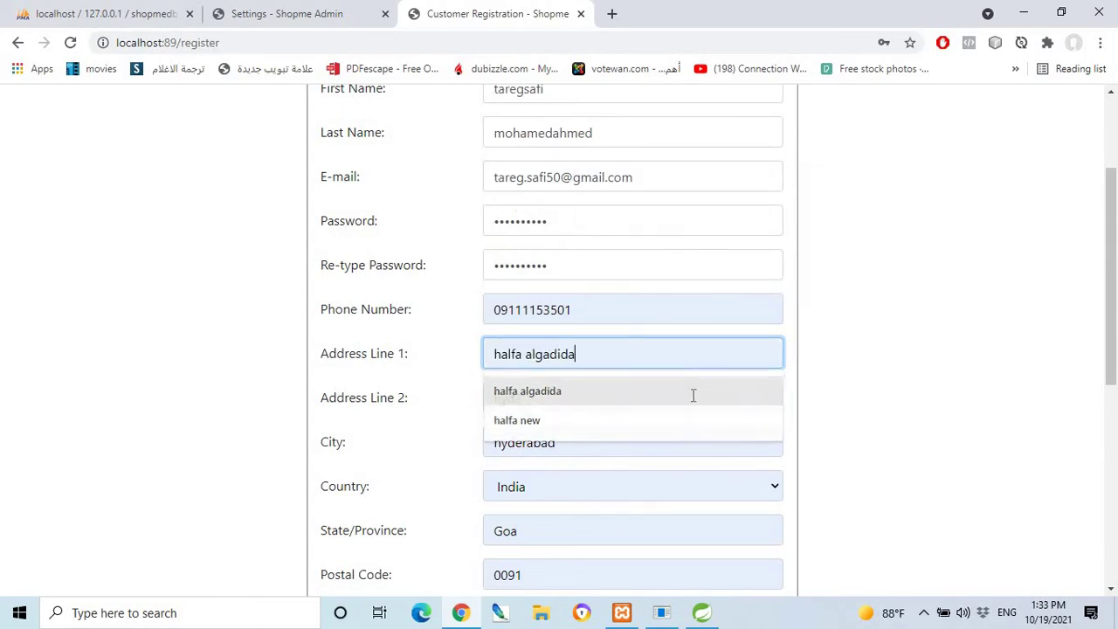
Replace Address Line 2 with a new value and clear the City field.
double_click(502, 397)
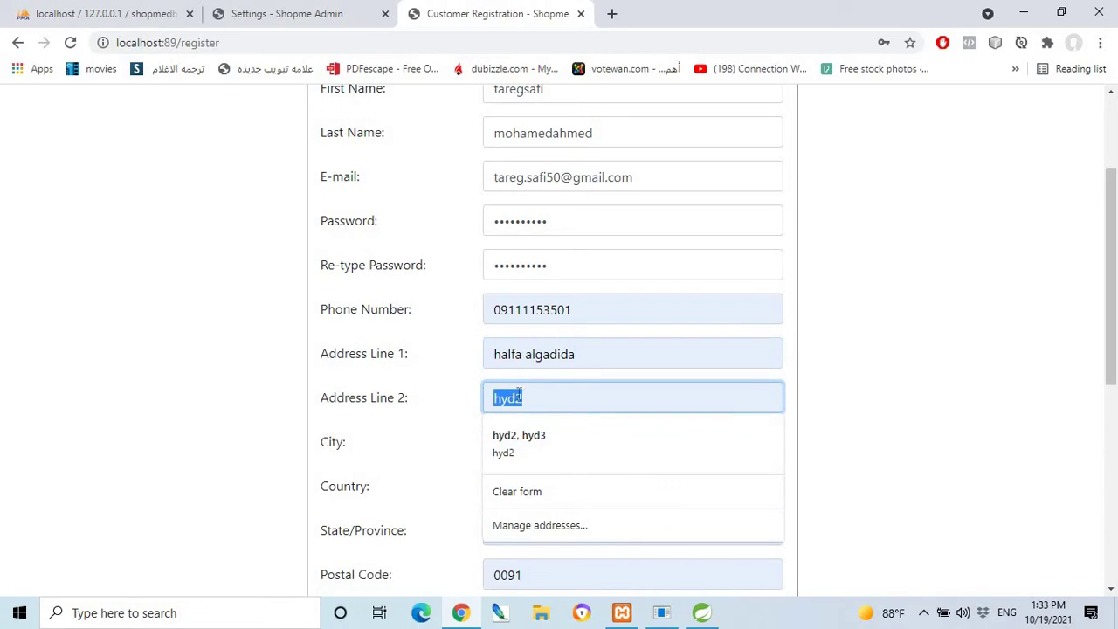
text(k)
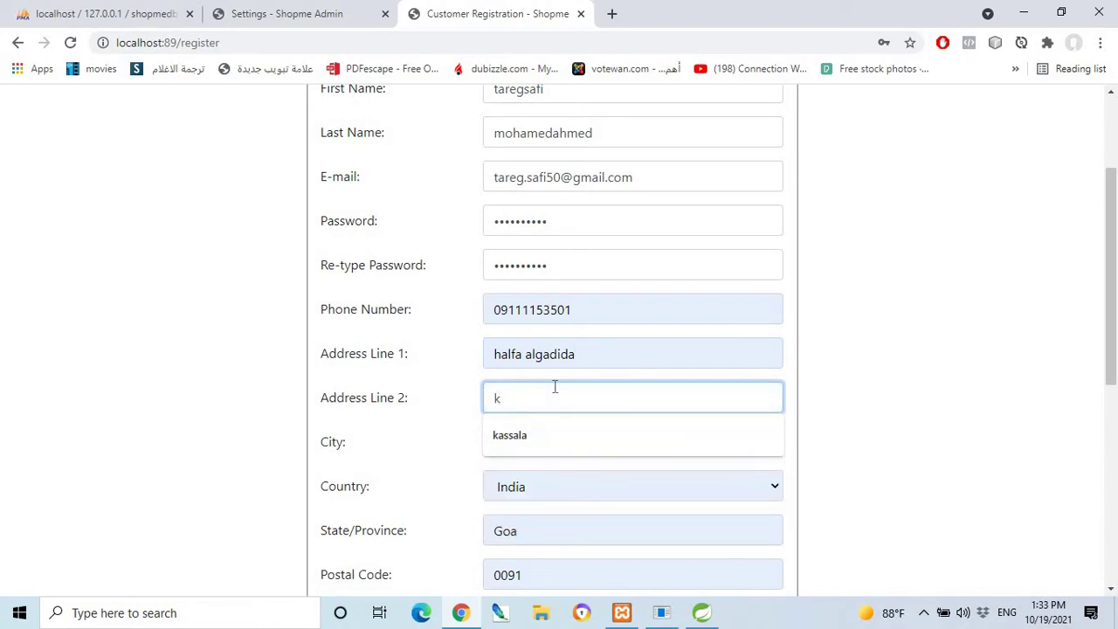
text(assala)
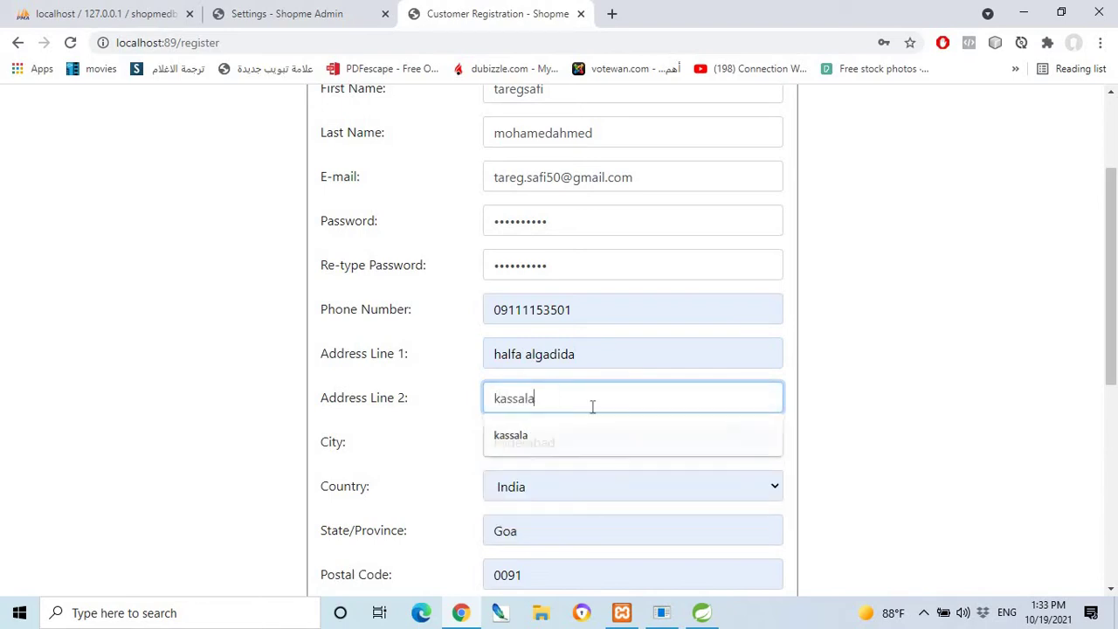
click(638, 446)
drag(650, 450, 486, 445)
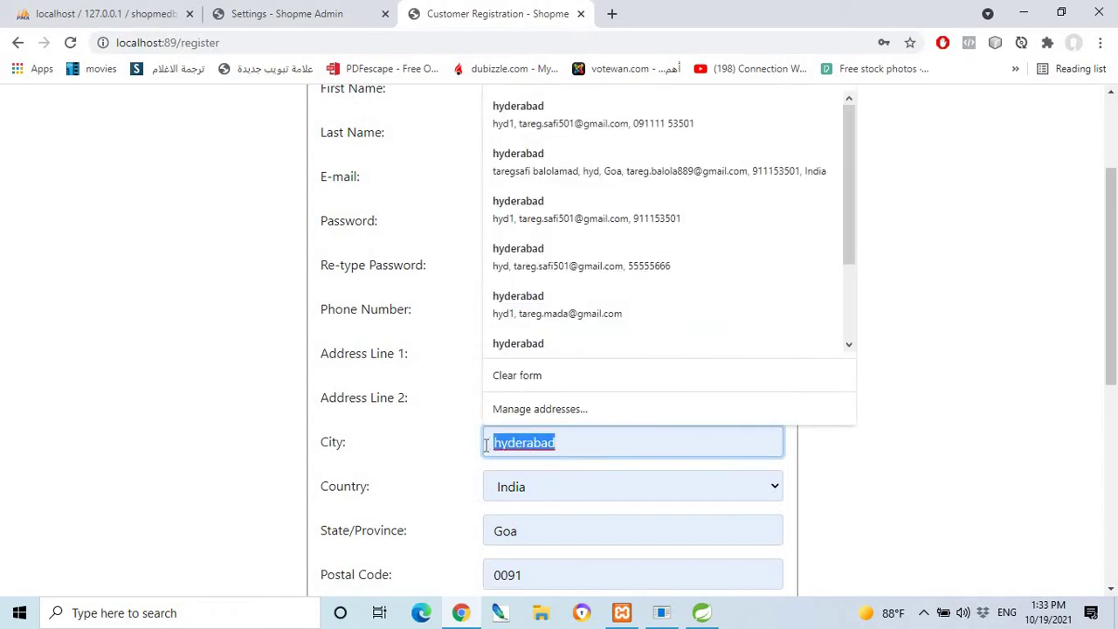
text(ha)
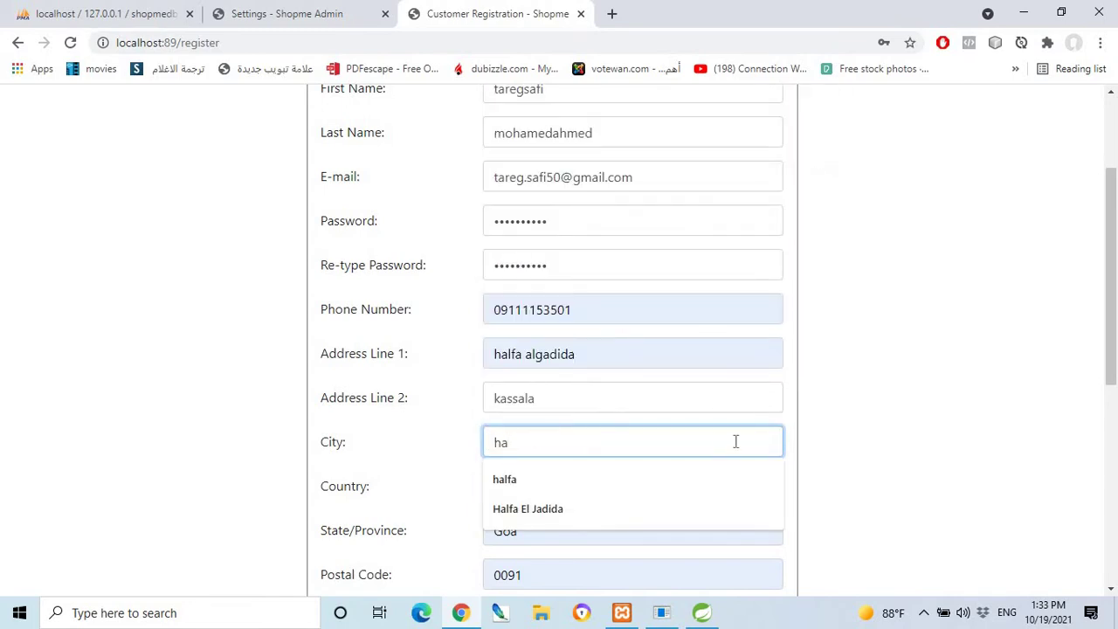
key(BackSpace)
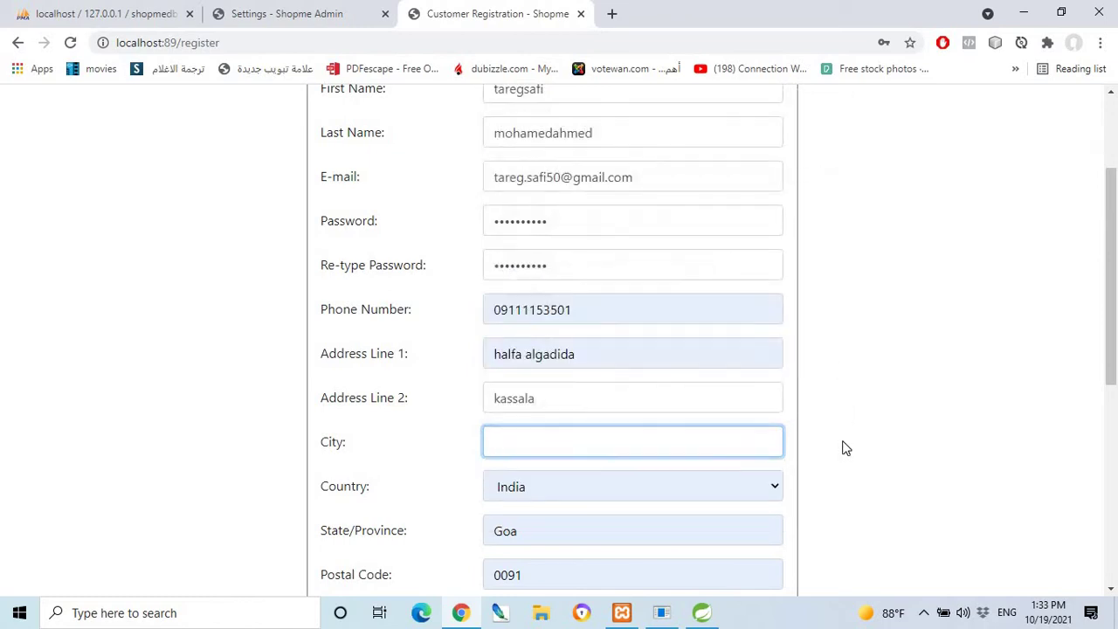
scroll(724, 475, down, 1)
scroll(726, 414, down, 1)
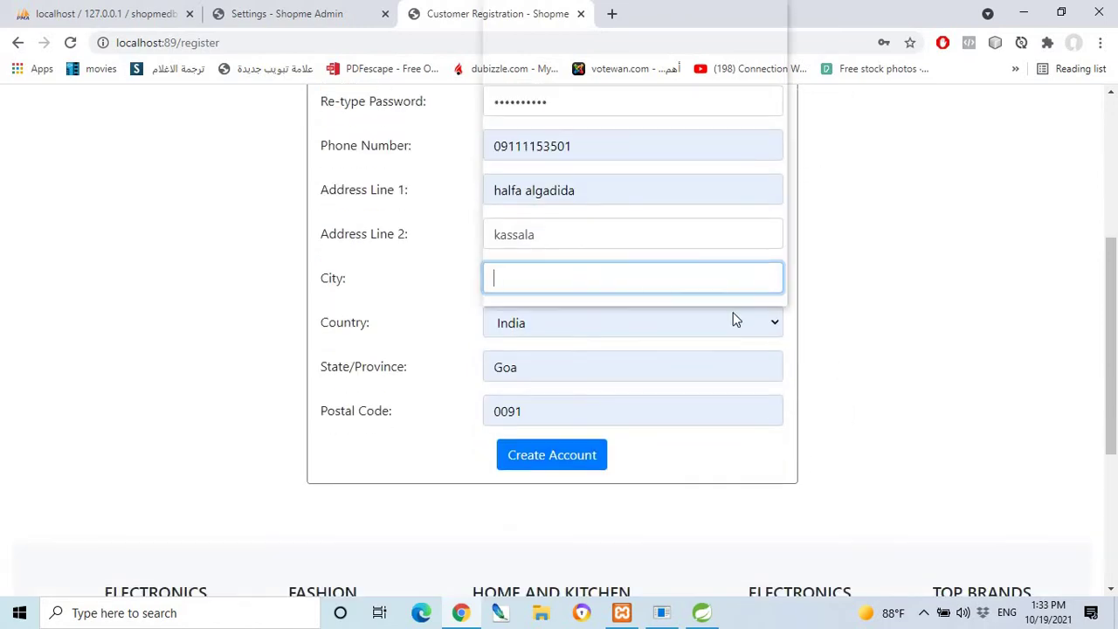
Set the Country dropdown to Sudan.
click(731, 317)
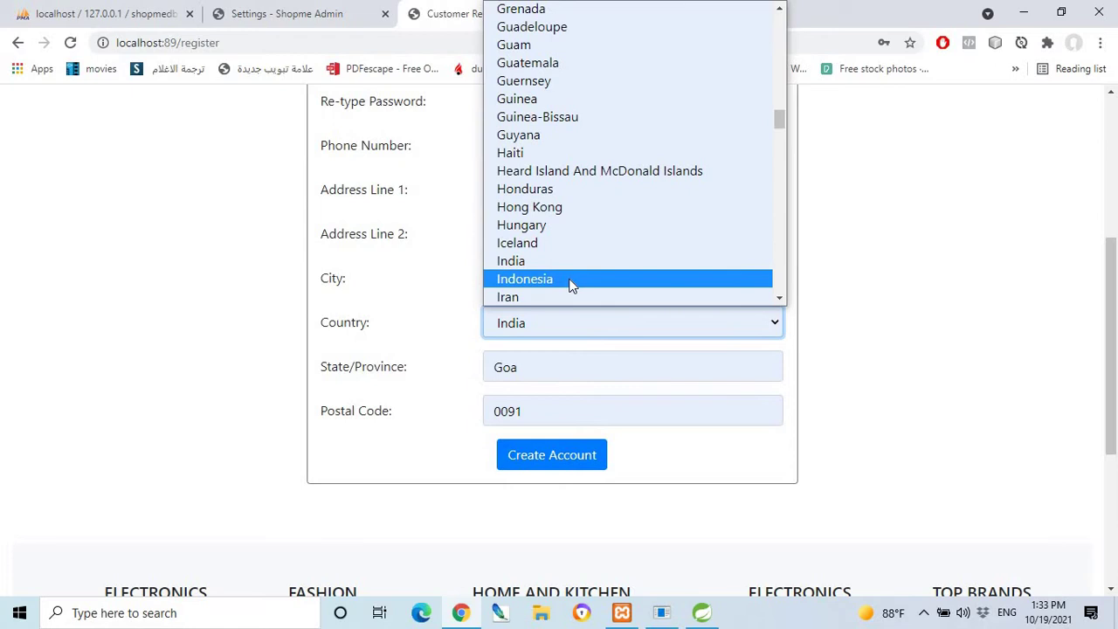
key(s)
key(s)
key(s)
key(s)
key(s)
key(s)
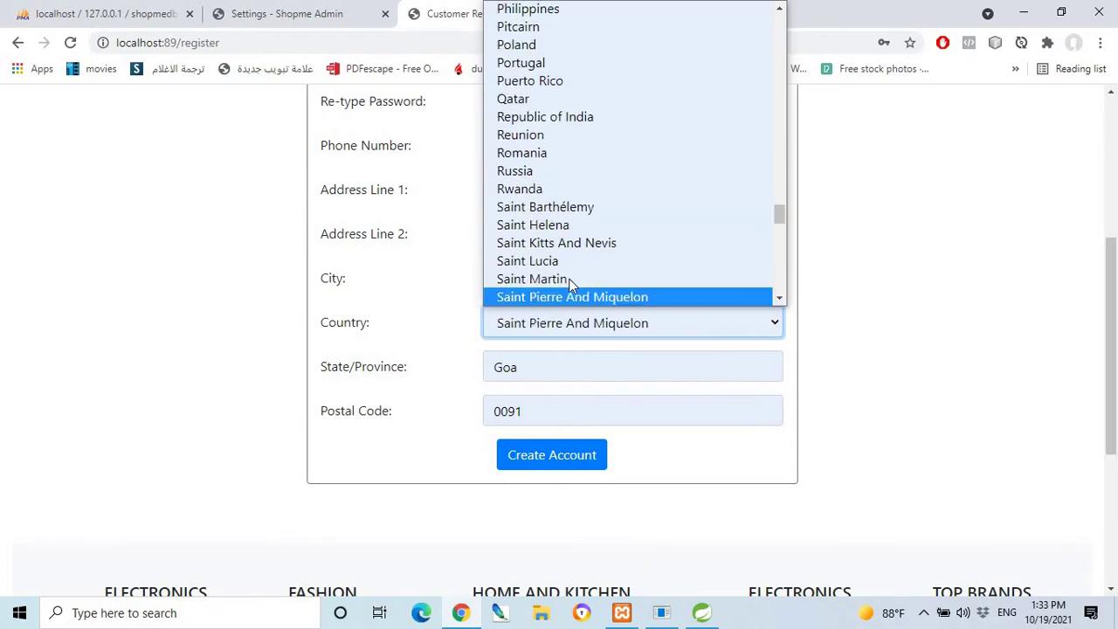
key(s)
key(s)
key(s)
key(s)
key(s)
key(s)
key(s)
key(s)
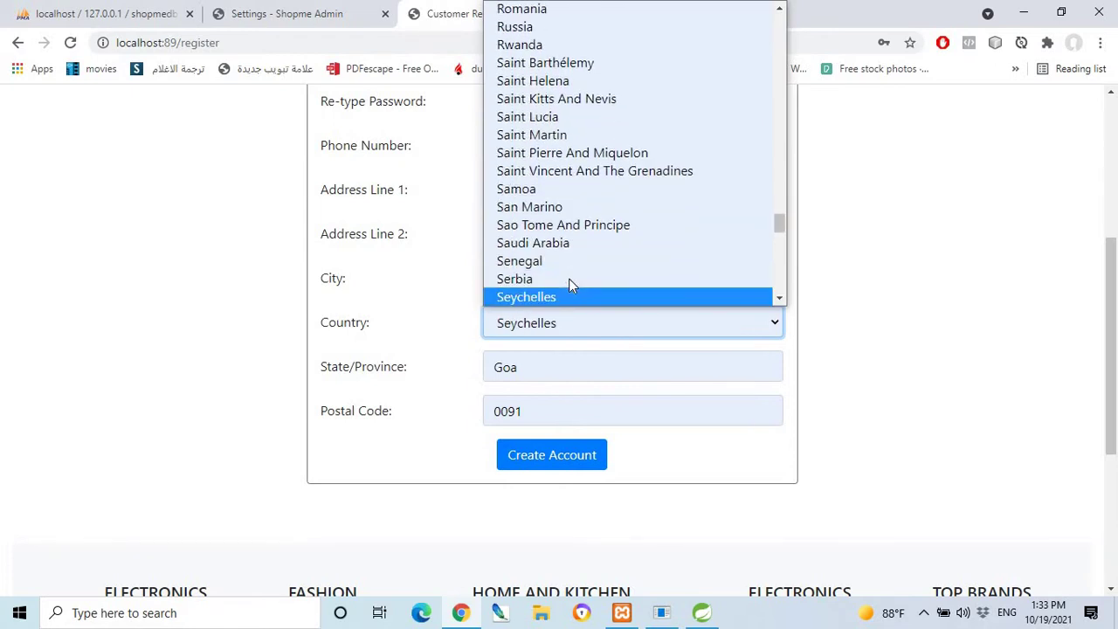
key(s)
key(s)
key(s)
key(s)
key(s)
key(s)
key(s)
key(s)
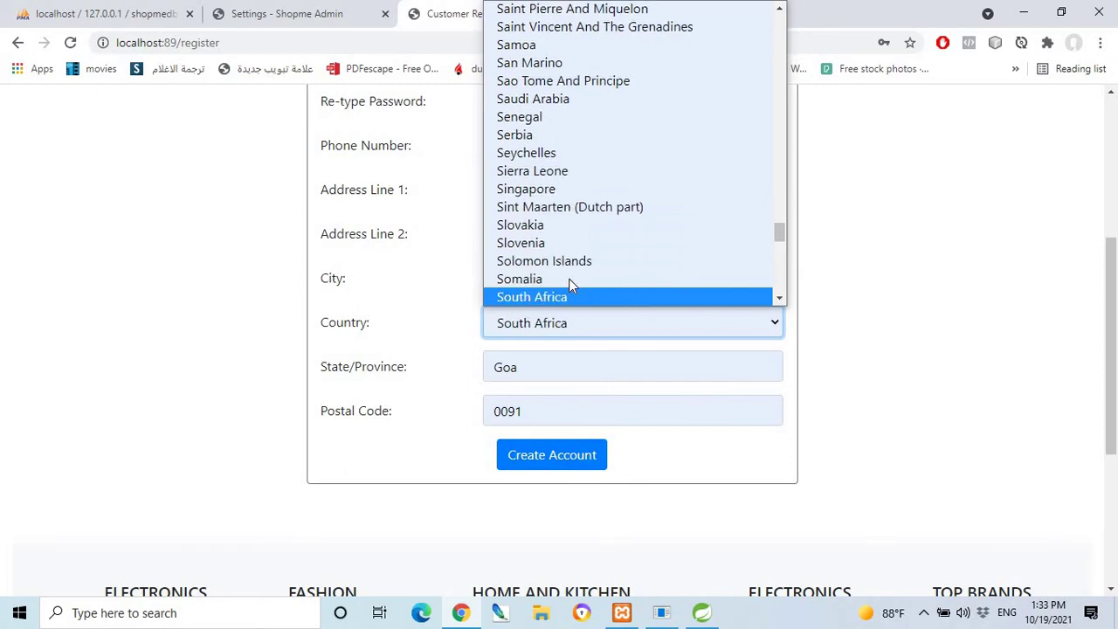
key(s)
key(s)
key(s)
key(s)
key(s)
key(s)
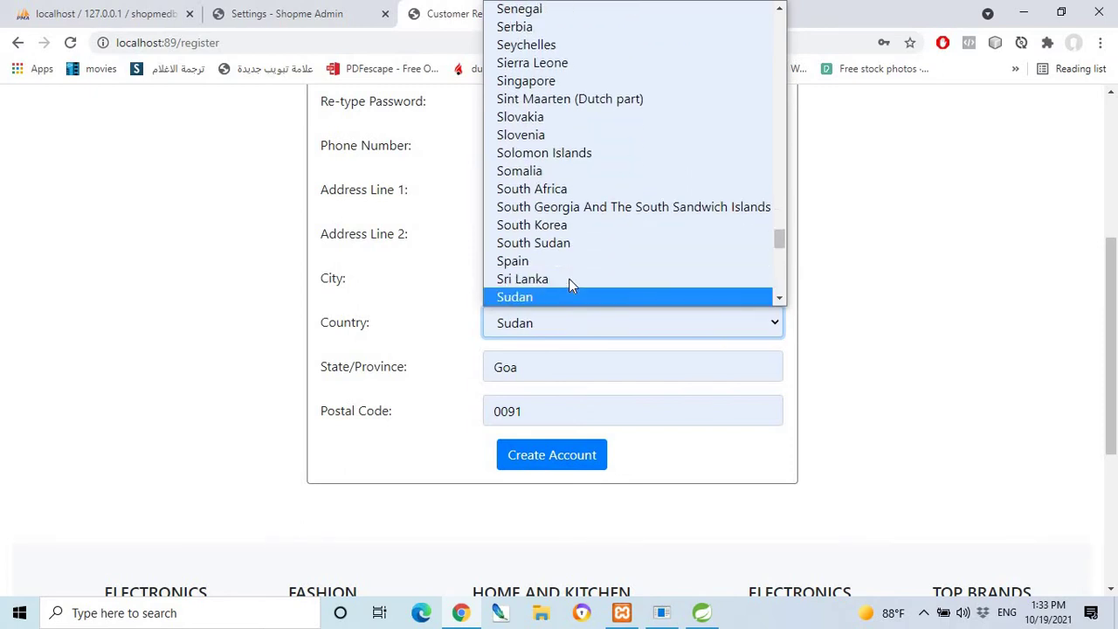
key(s)
click(542, 281)
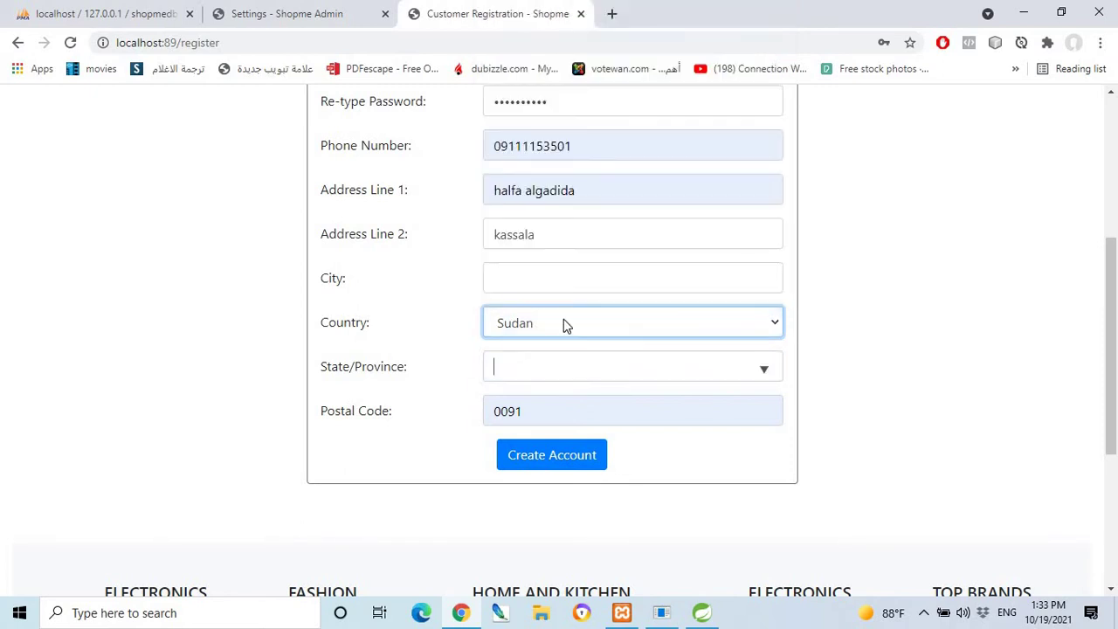
key(Tab)
click(672, 330)
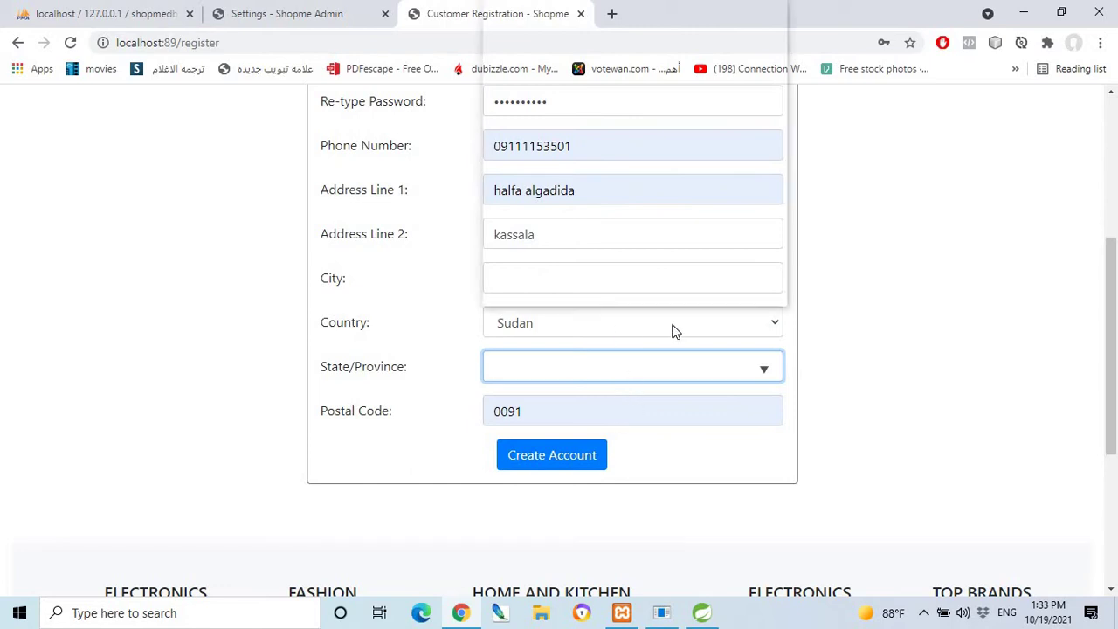
scroll(640, 276, down, 1)
scroll(594, 182, up, 20)
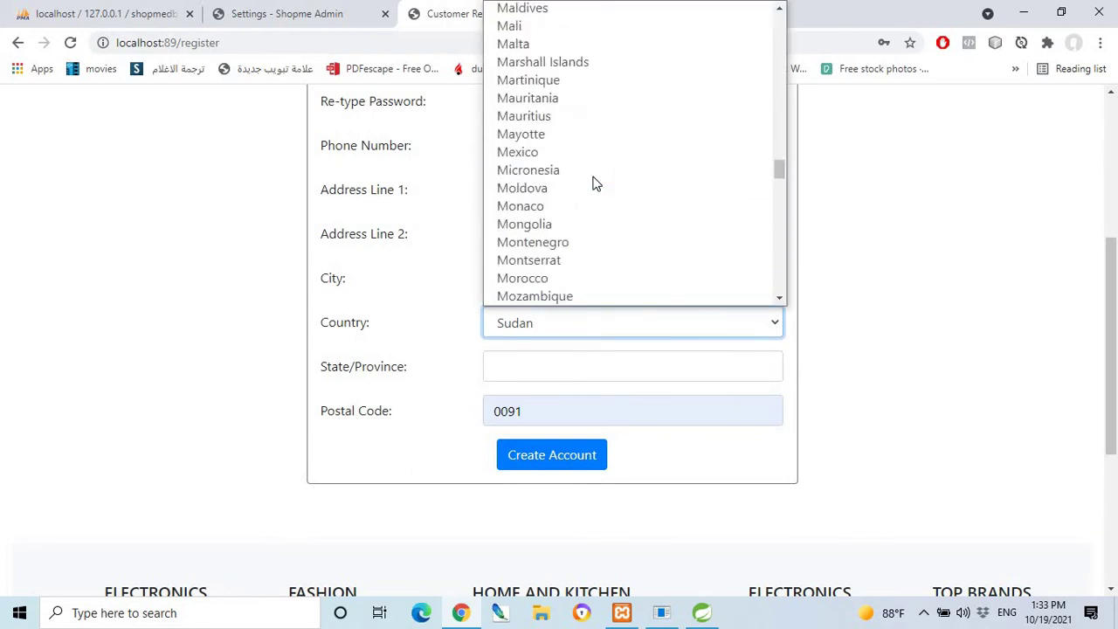
scroll(595, 192, down, 20)
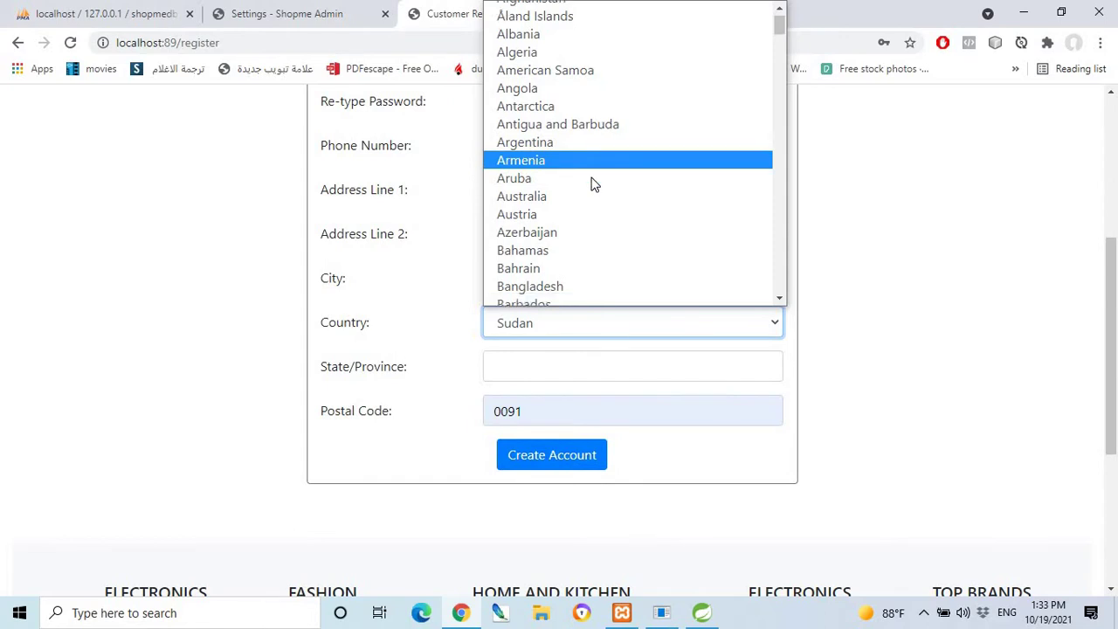
scroll(594, 213, down, 9)
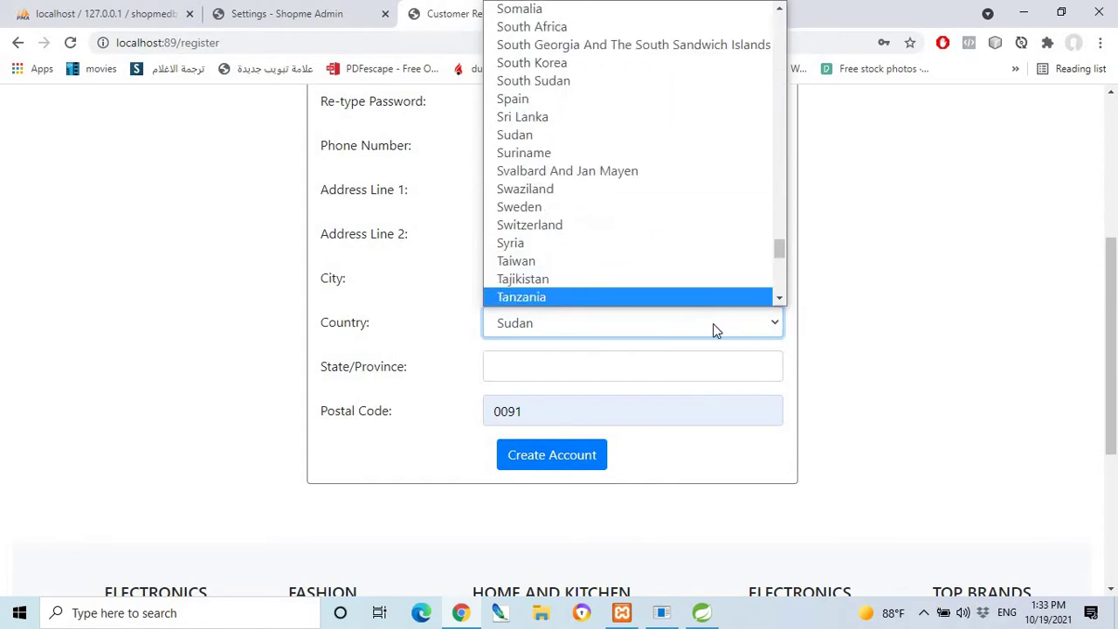
click(713, 325)
Fill City with the 'halfa' suggestion and State/Province with 'HALFA NEW'.
click(623, 278)
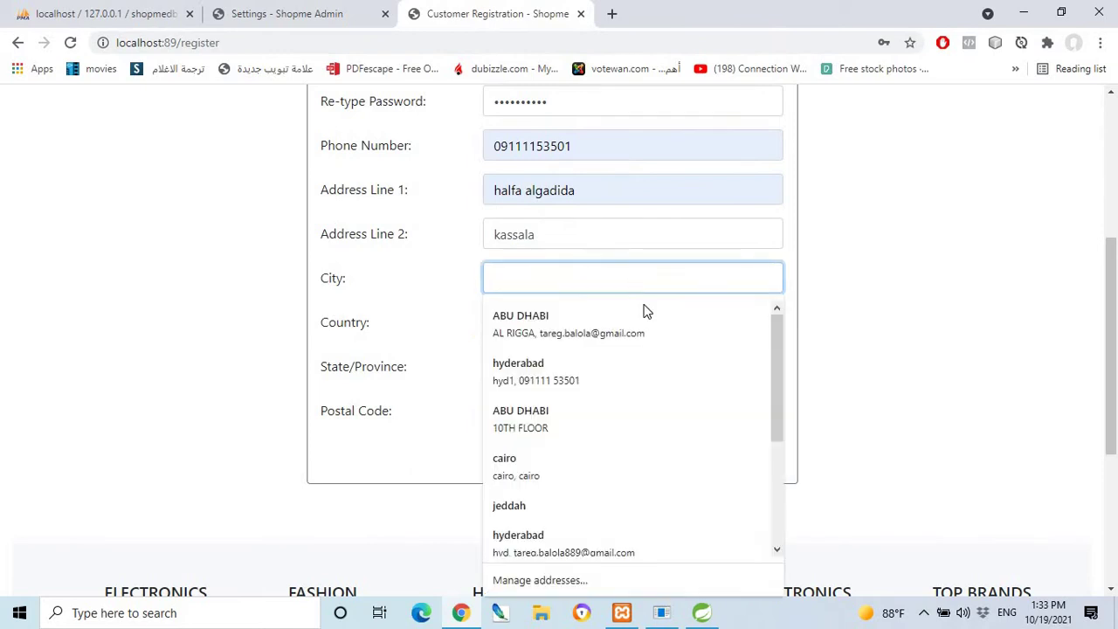
scroll(597, 416, down, 3)
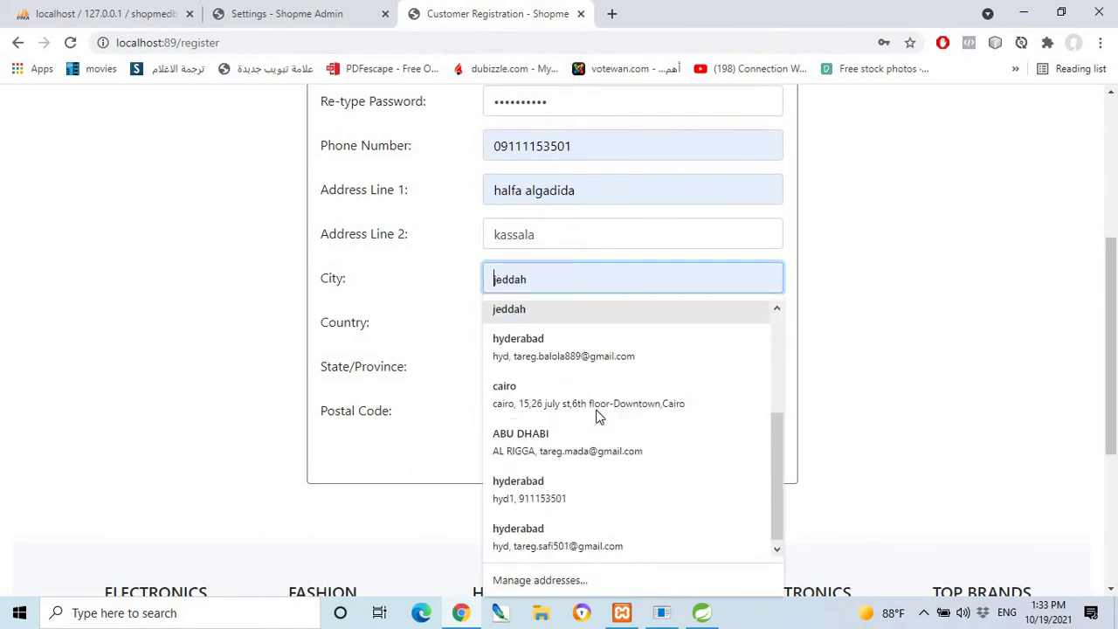
scroll(596, 416, up, 3)
scroll(597, 409, down, 3)
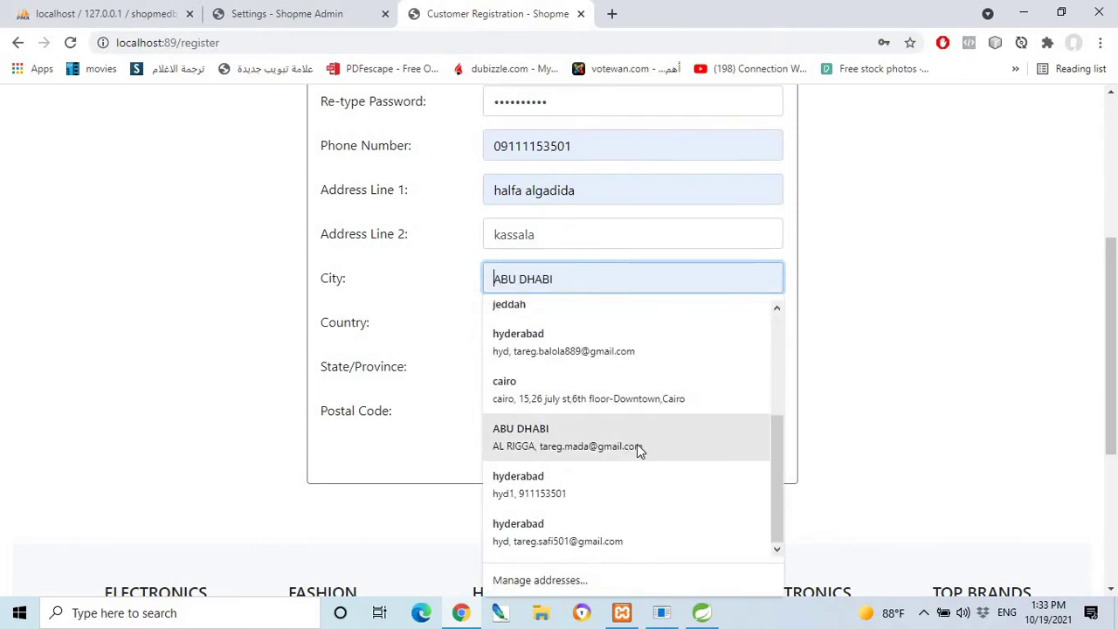
scroll(655, 441, up, 3)
scroll(659, 432, down, 3)
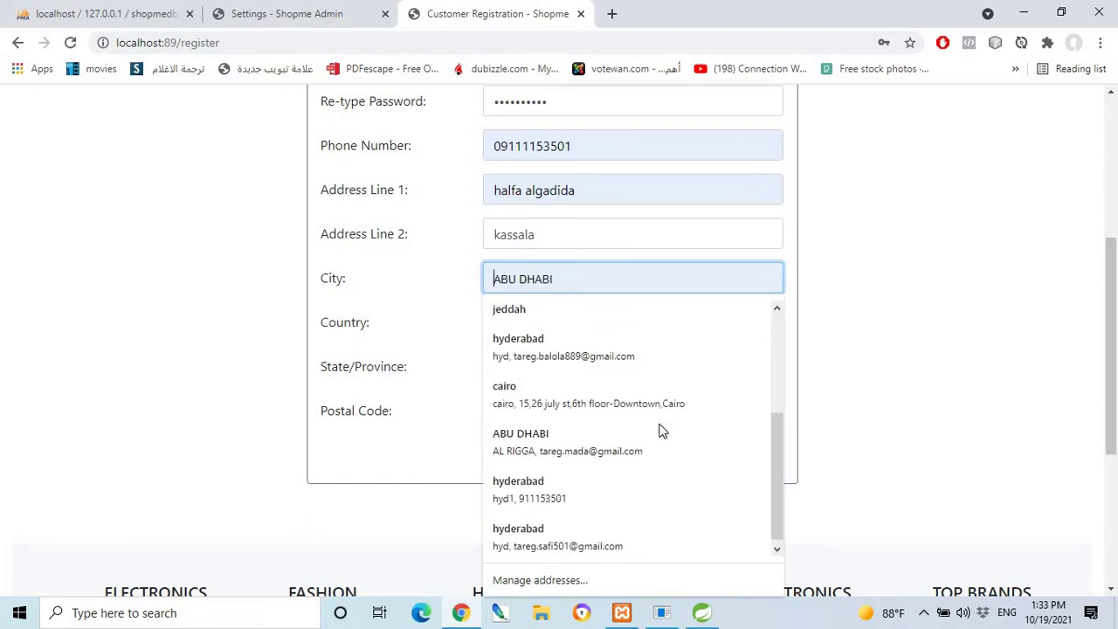
scroll(661, 429, up, 3)
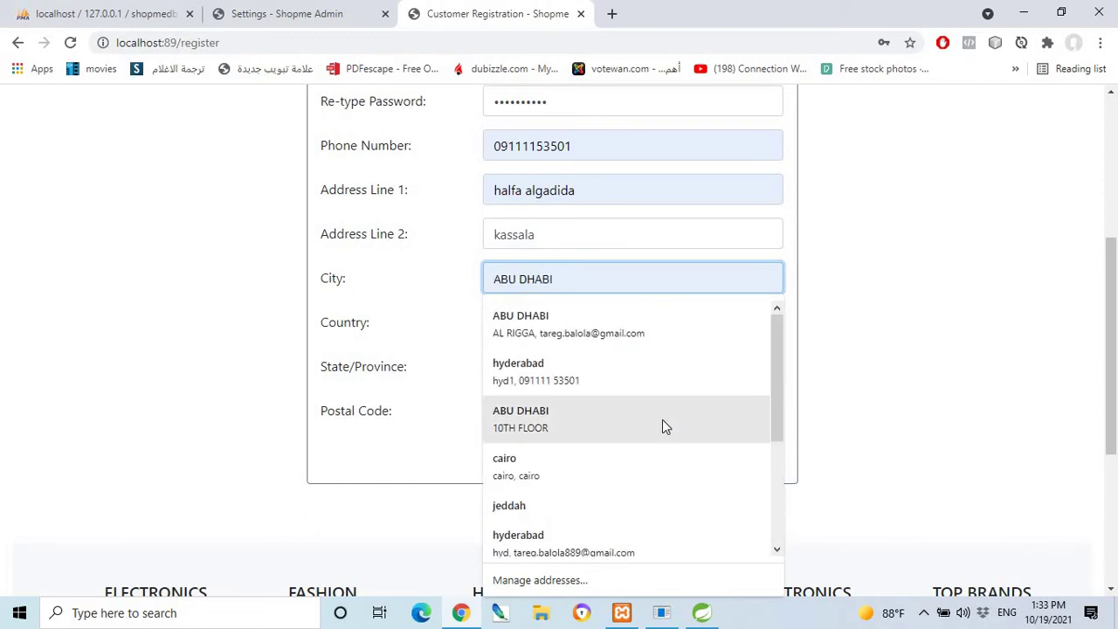
click(837, 331)
click(577, 275)
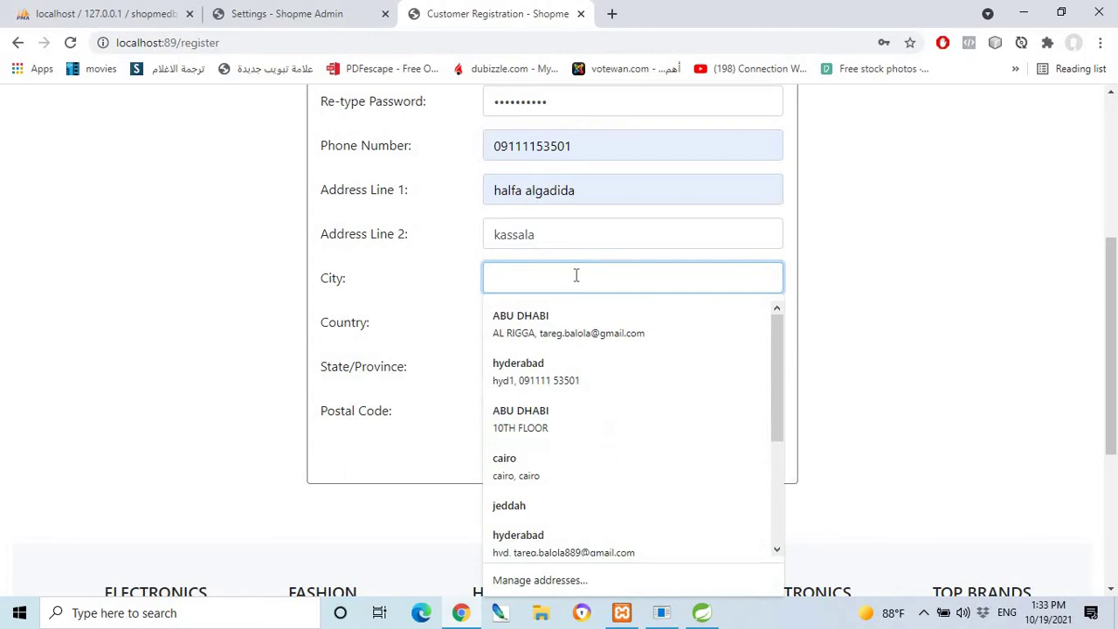
text(halfa)
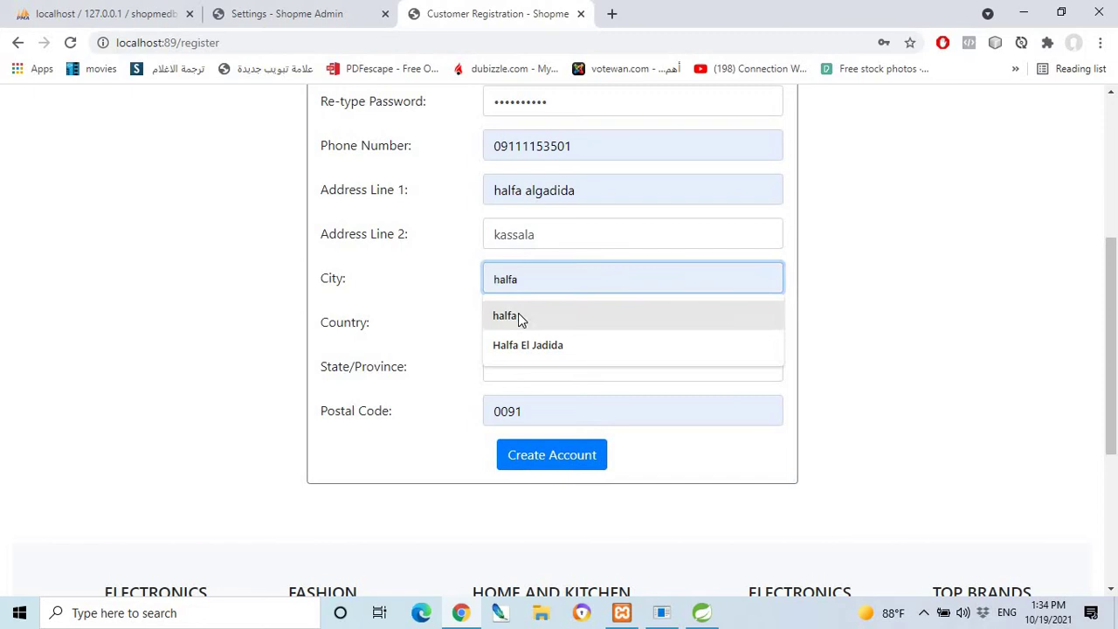
click(527, 316)
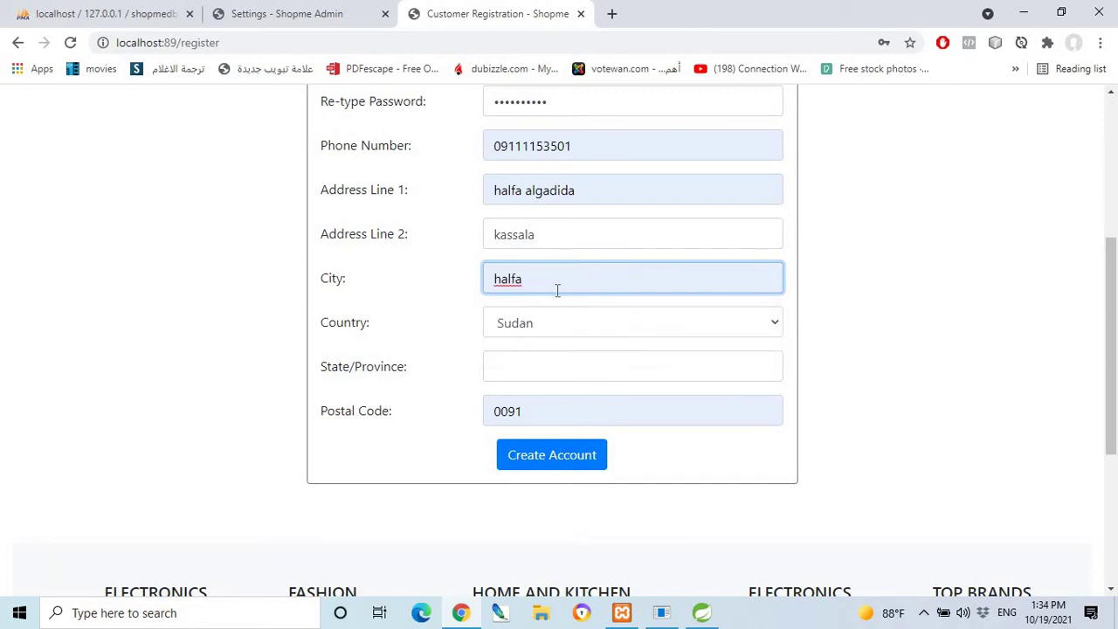
click(549, 367)
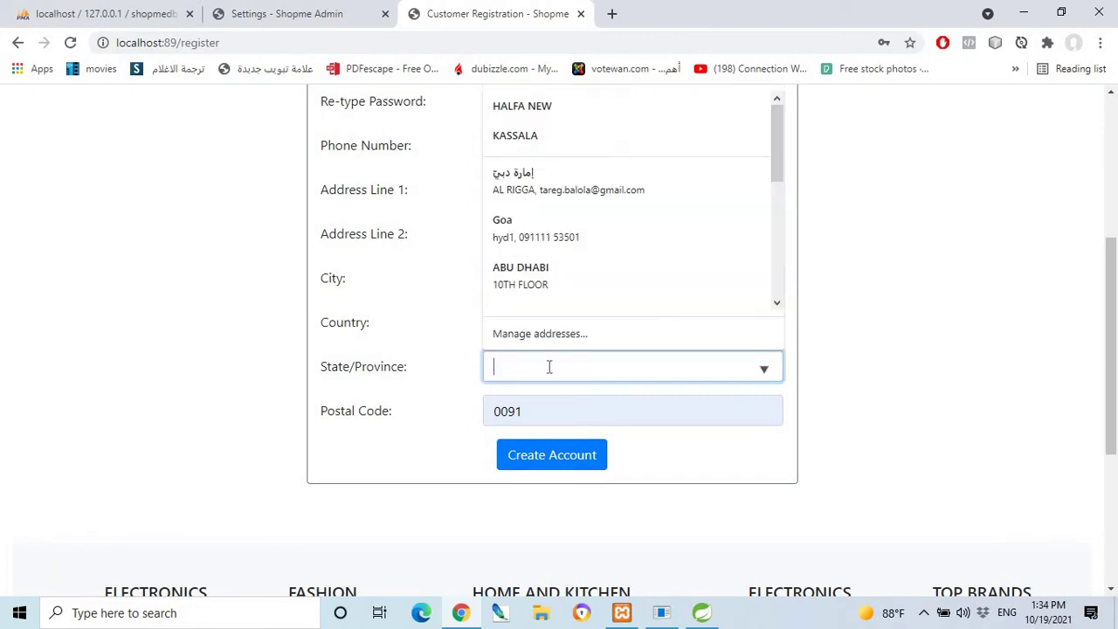
click(527, 112)
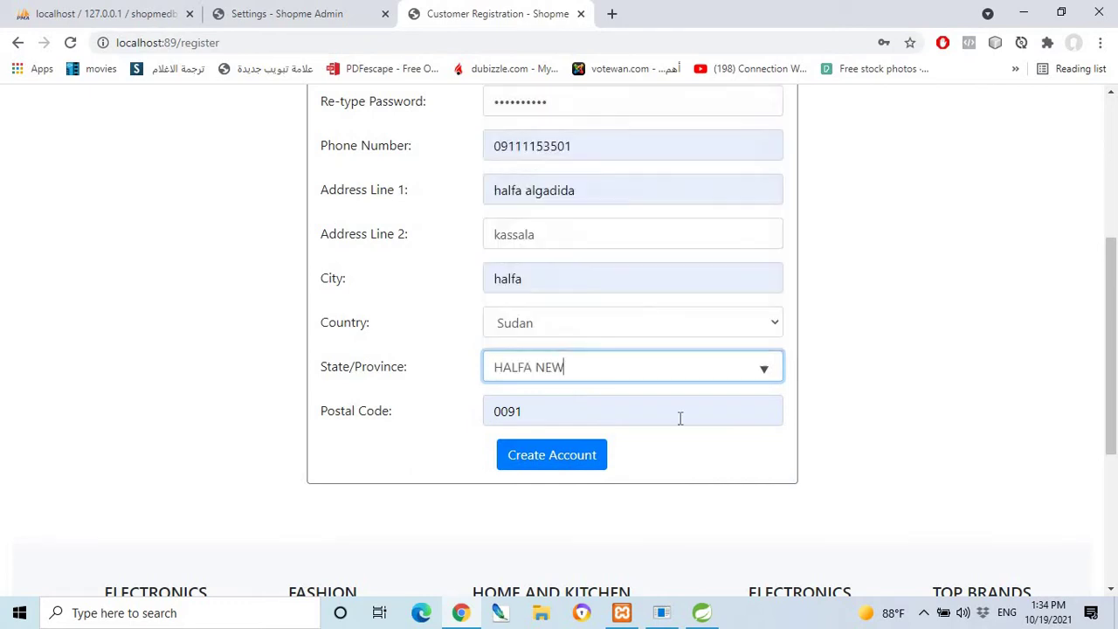
Create the customer account, then open a new blank browser tab.
click(552, 457)
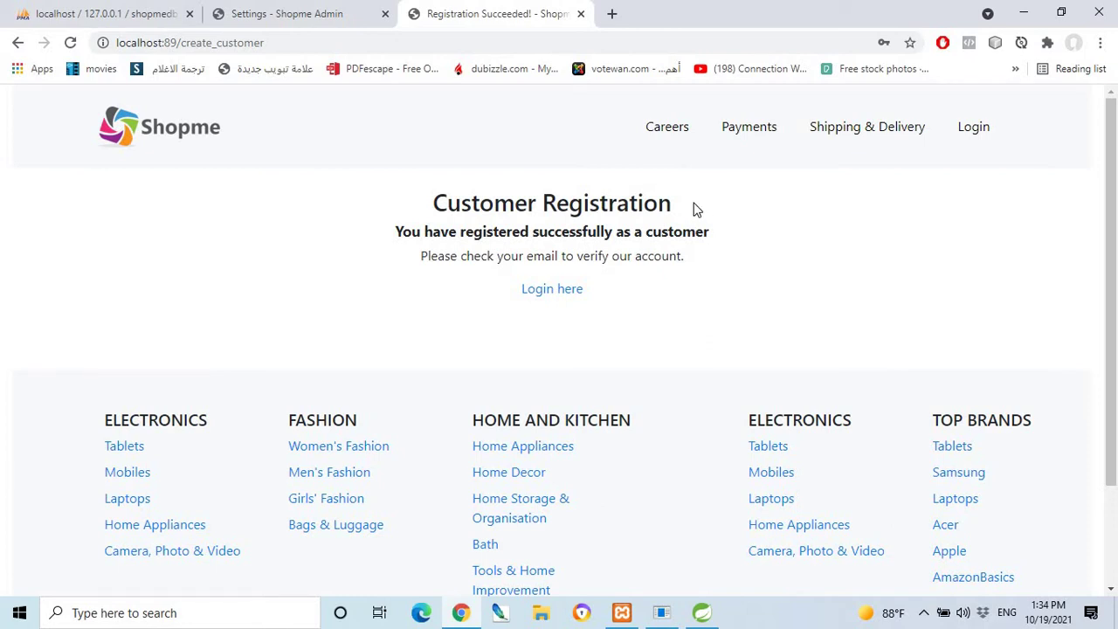
click(610, 14)
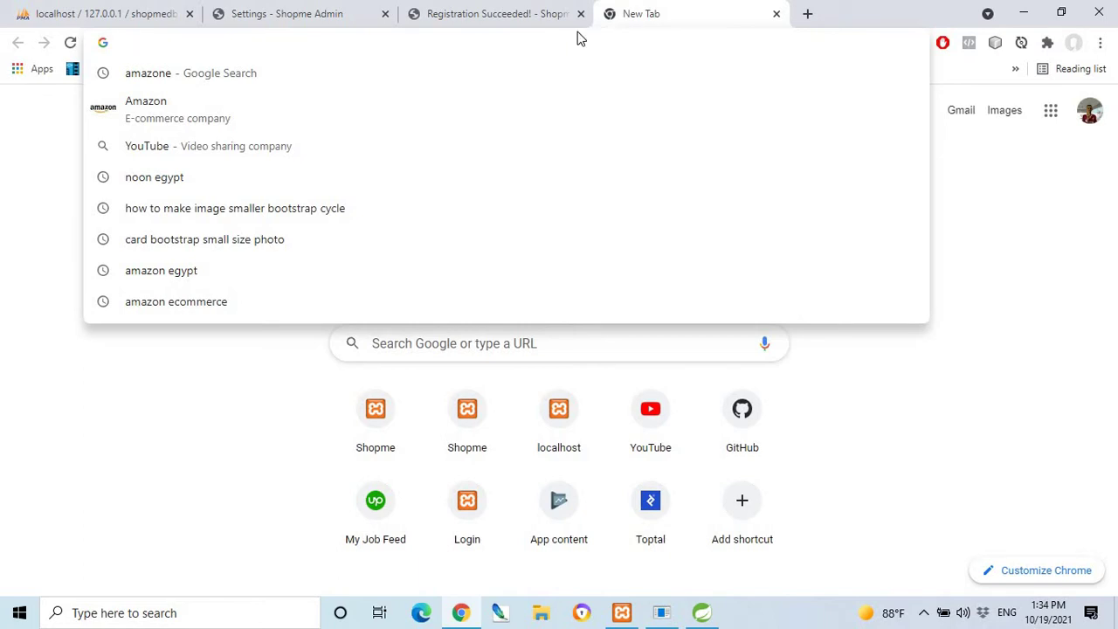
Switch Chrome to the other Google account to reach its Gmail inbox.
click(1091, 112)
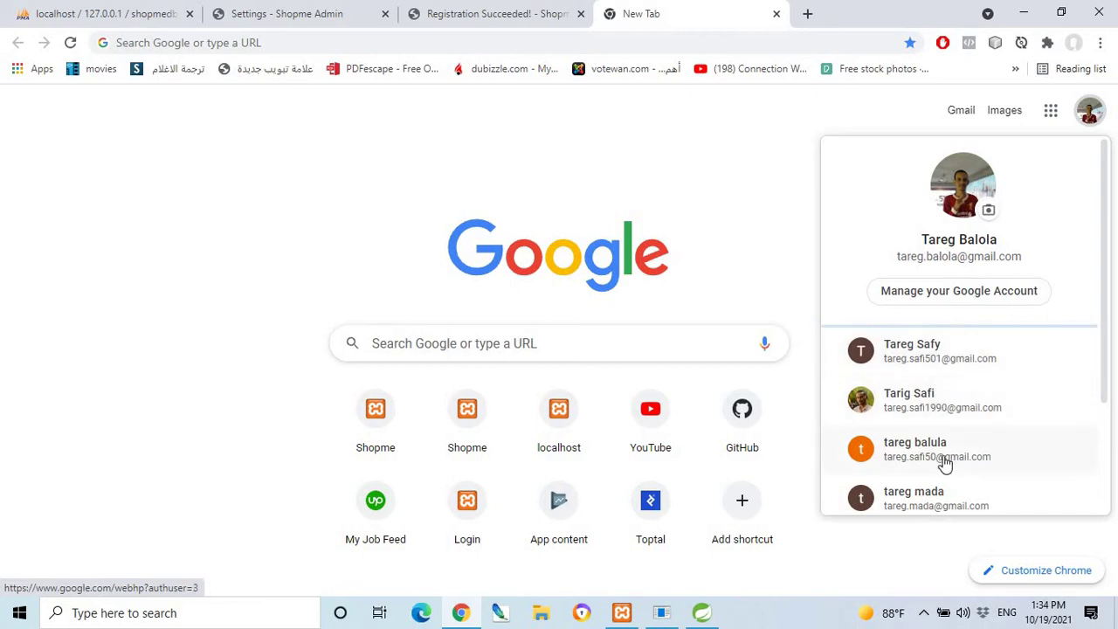
click(939, 452)
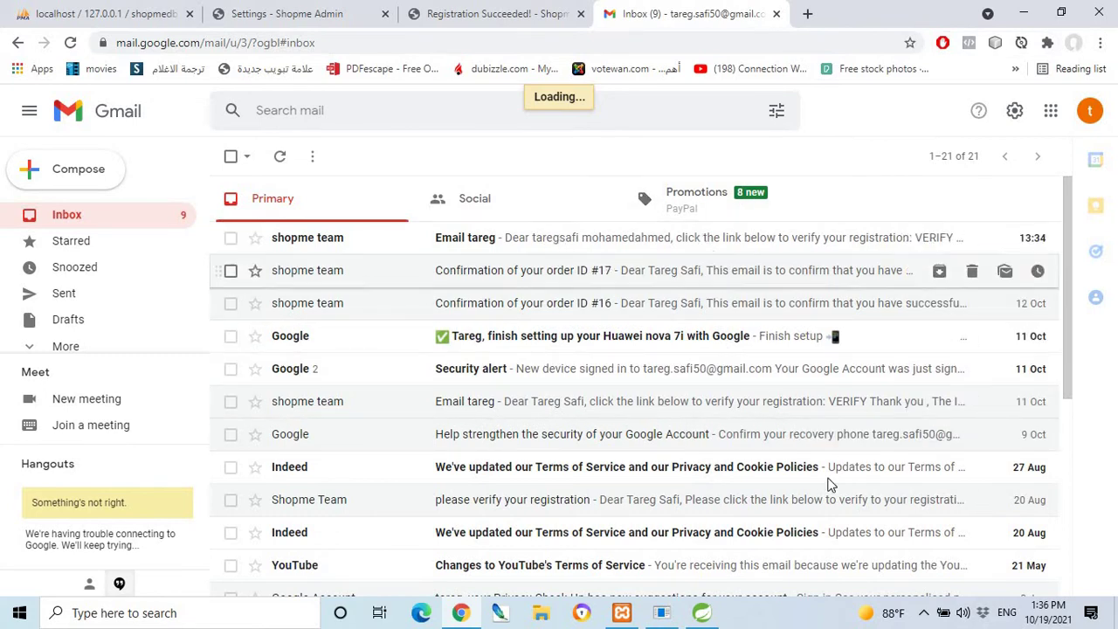
Check the Wi-Fi connection from the system tray, then return to the Shopme Admin settings tab.
click(923, 612)
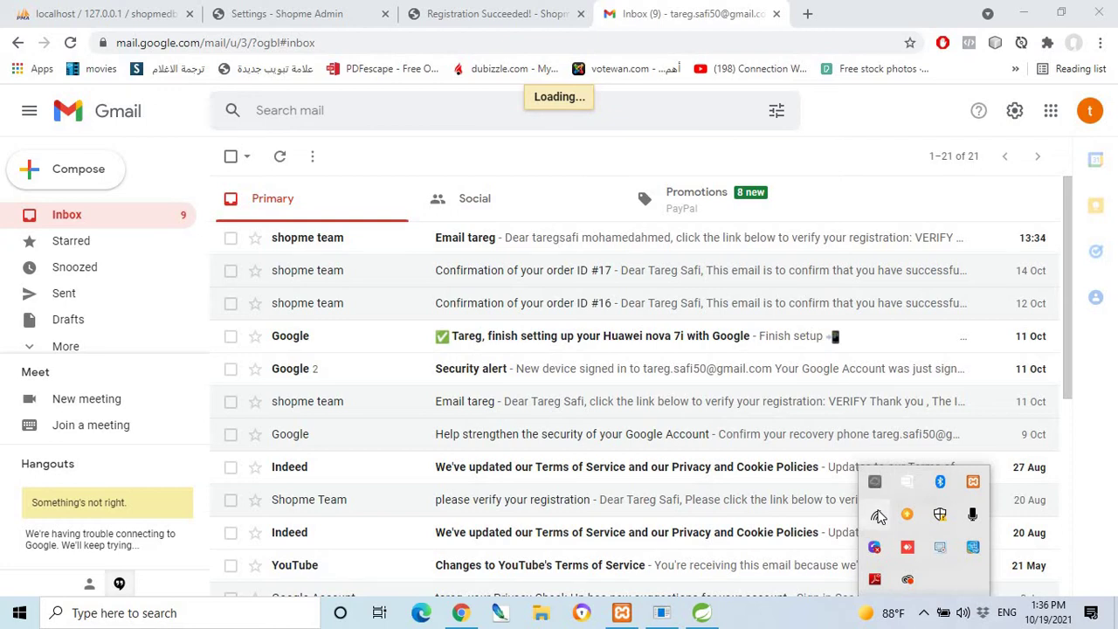
click(877, 516)
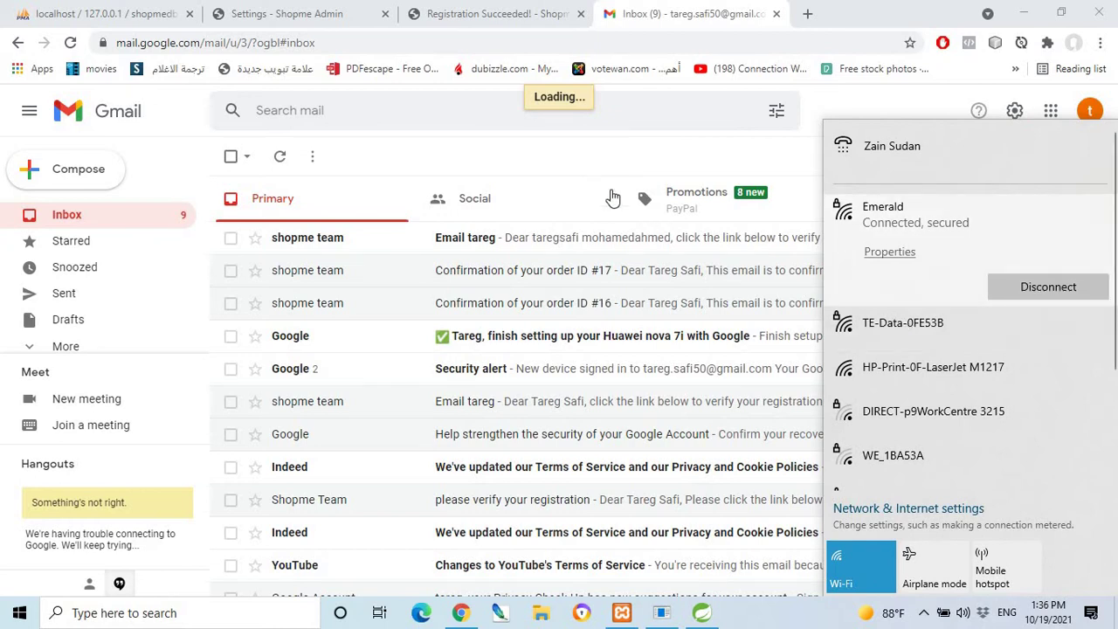
click(374, 242)
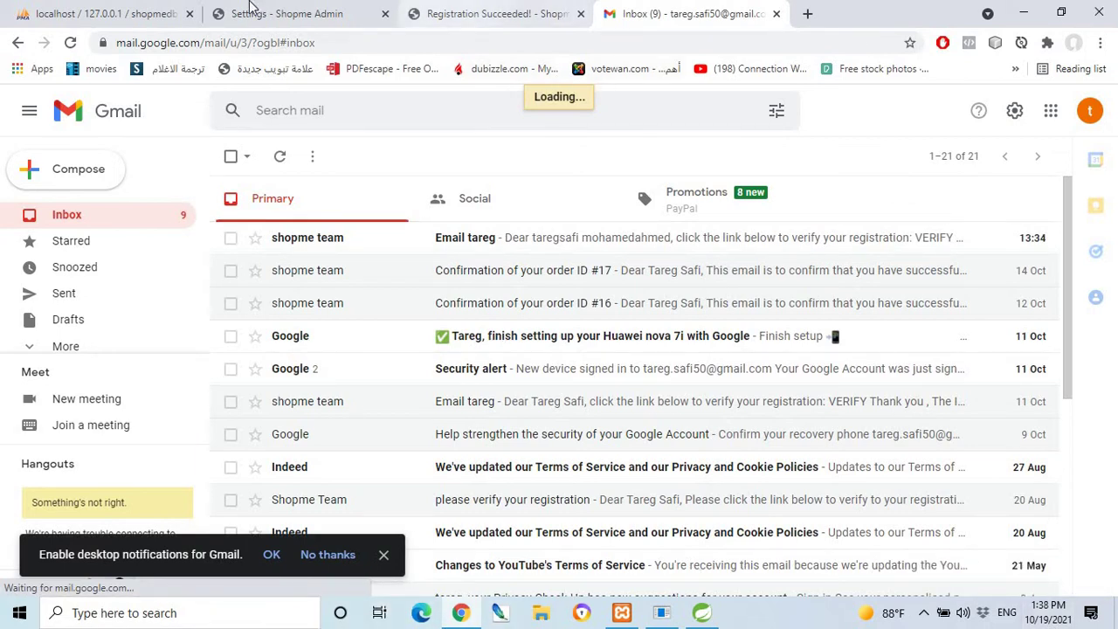
click(303, 19)
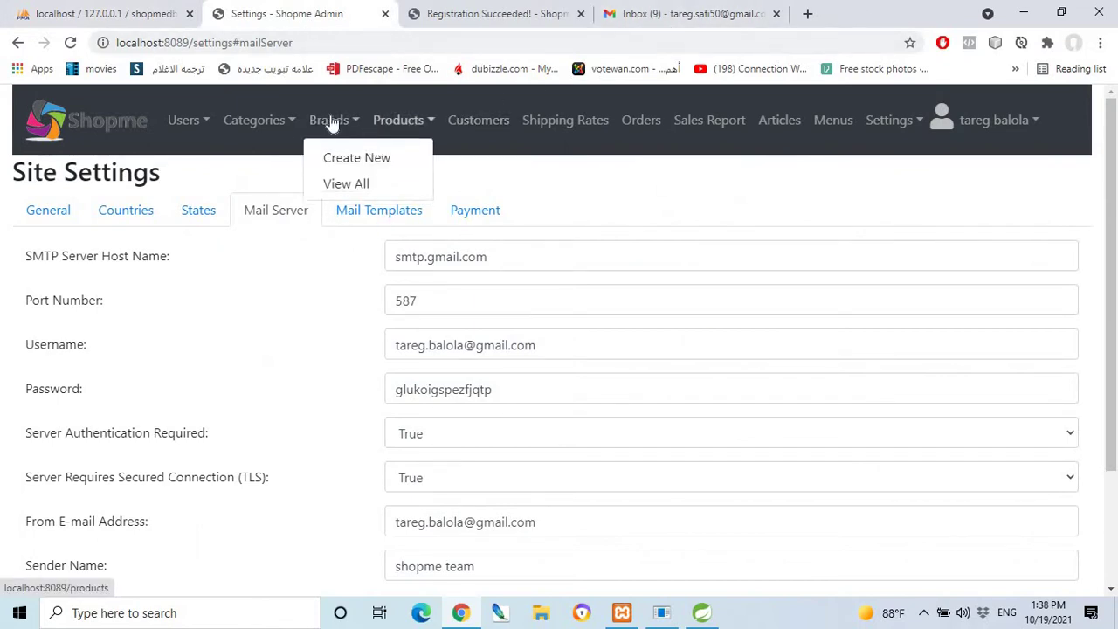
Log back into Shopme Admin with the saved admin e-mail, password and Remember Me ticked.
click(188, 122)
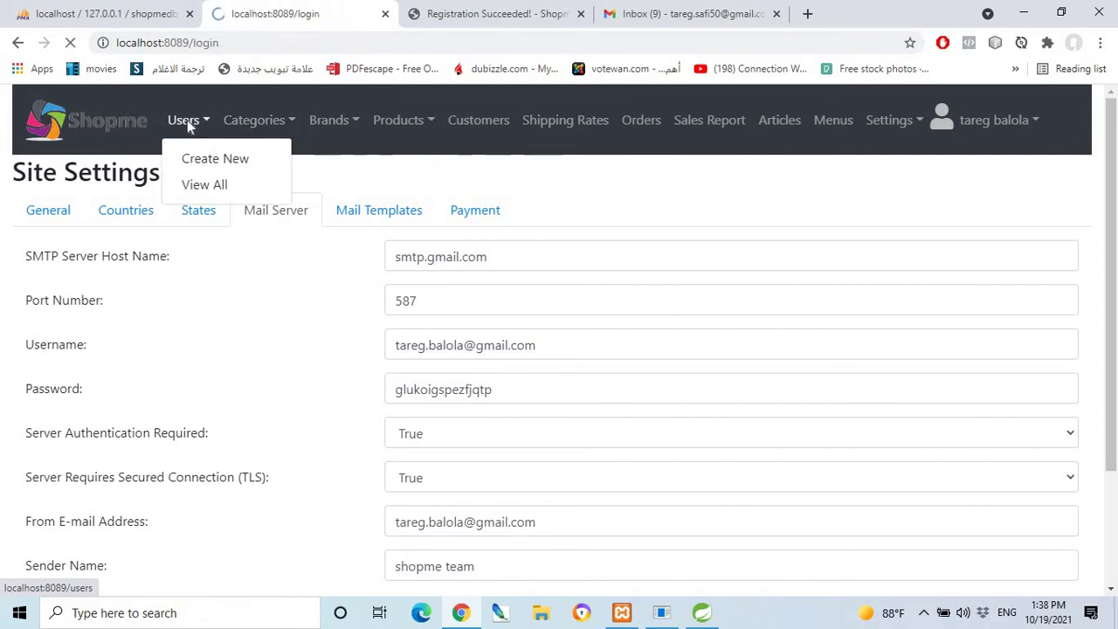
click(498, 307)
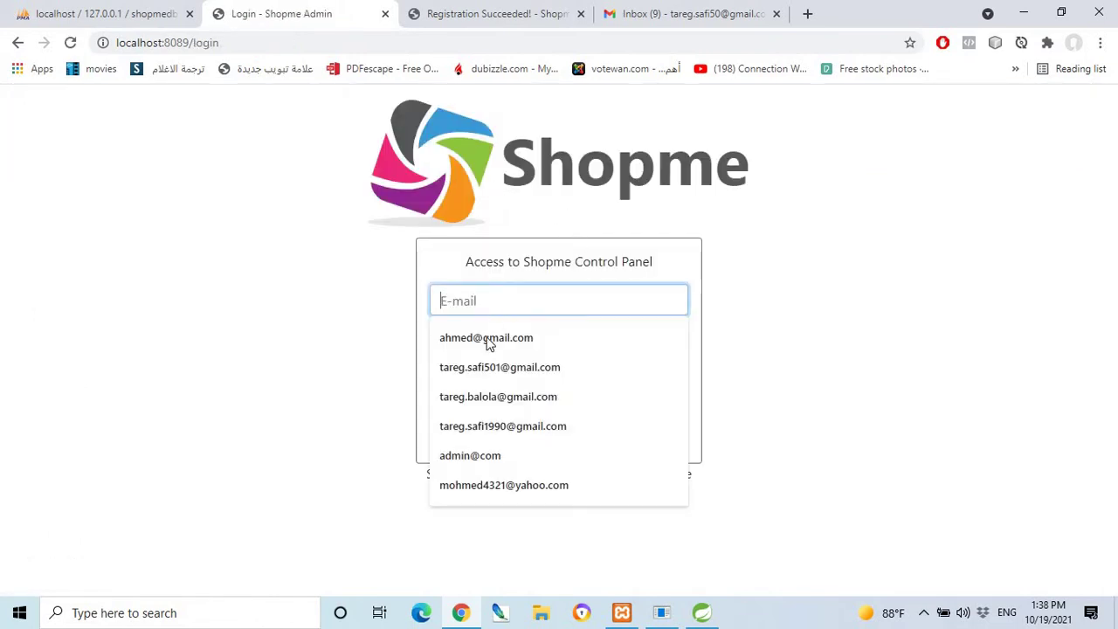
click(489, 403)
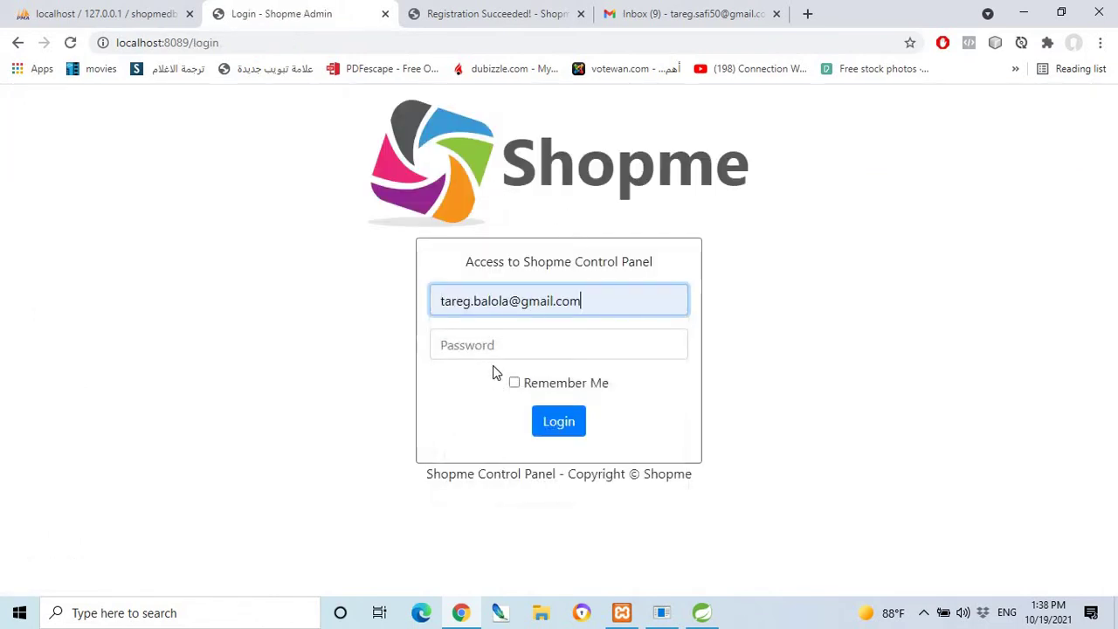
click(486, 344)
text(••)
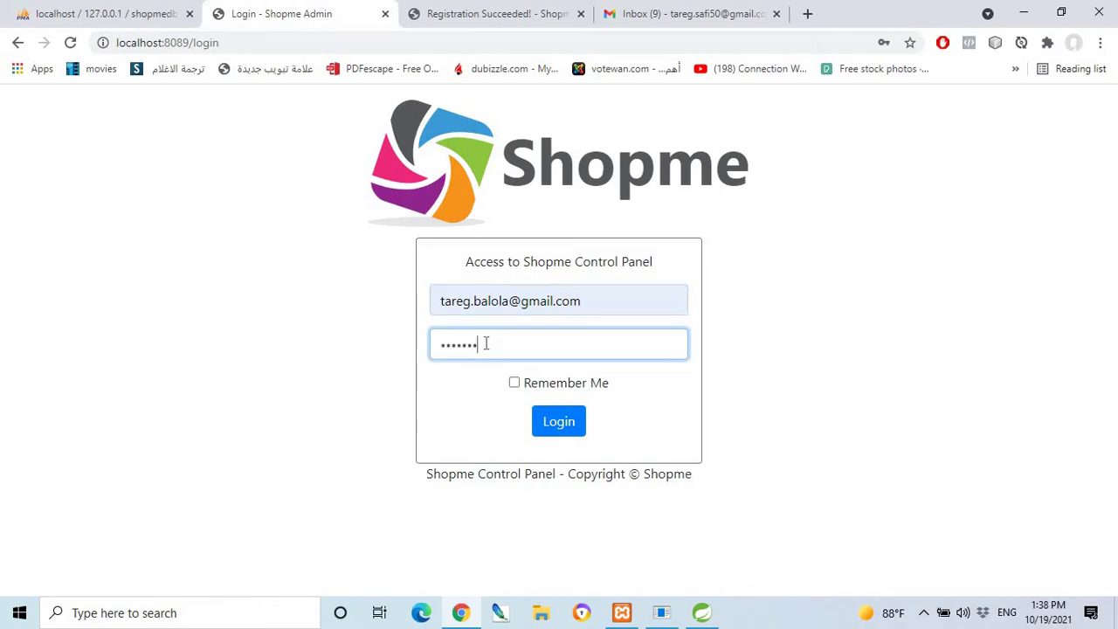
text(••••••••)
click(514, 383)
click(552, 423)
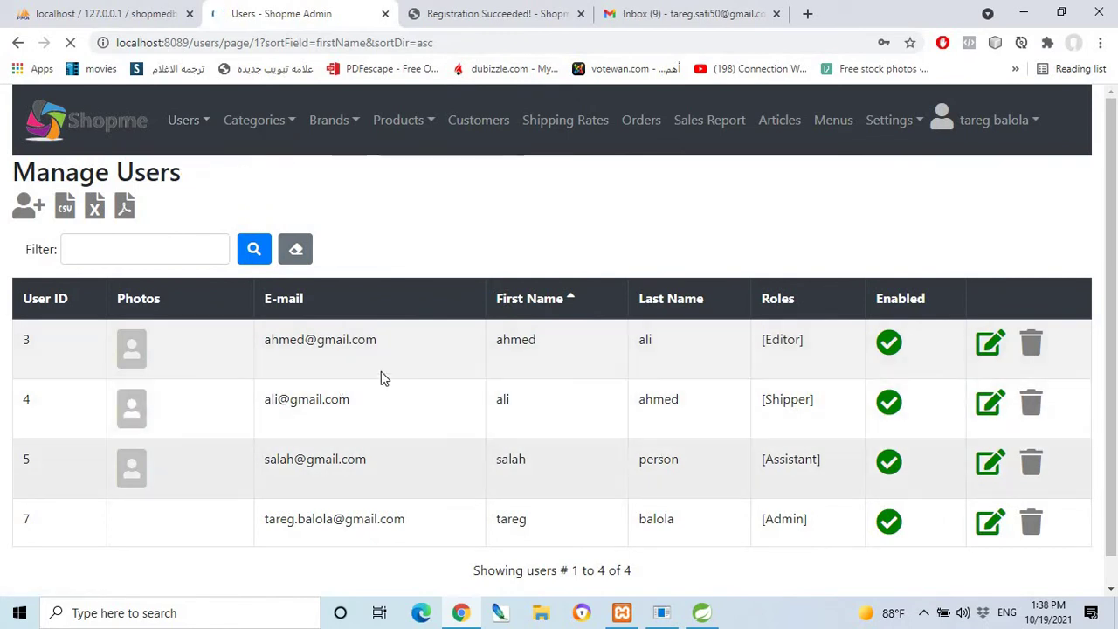
Open user ID 3's Edit User form and review its Editor-only role and Enabled status.
scroll(346, 373, down, 1)
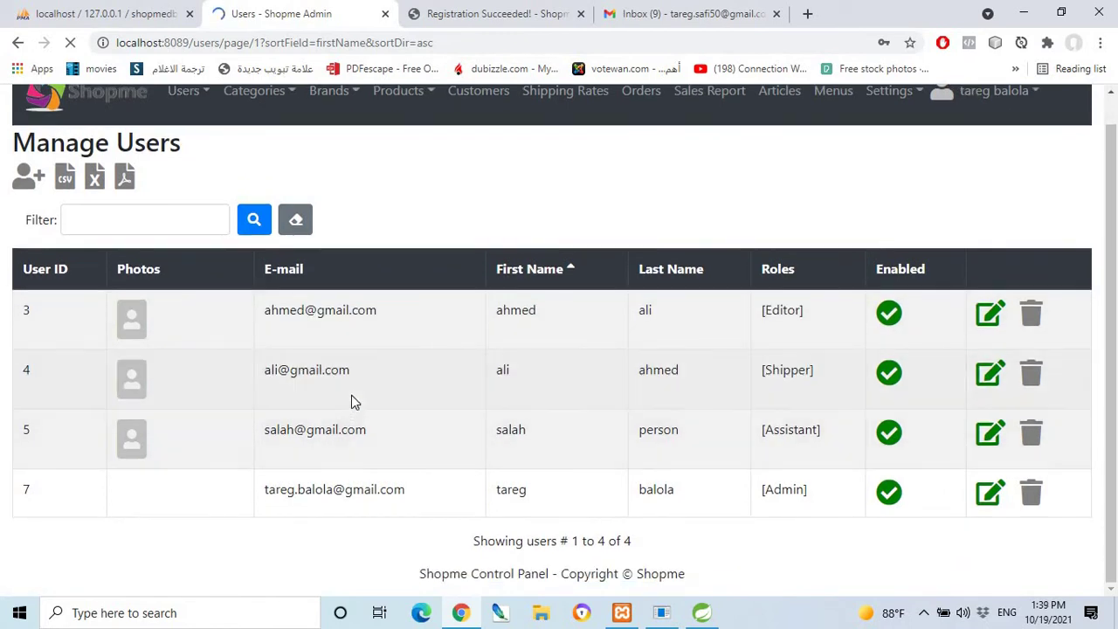
scroll(352, 392, up, 1)
scroll(352, 387, down, 1)
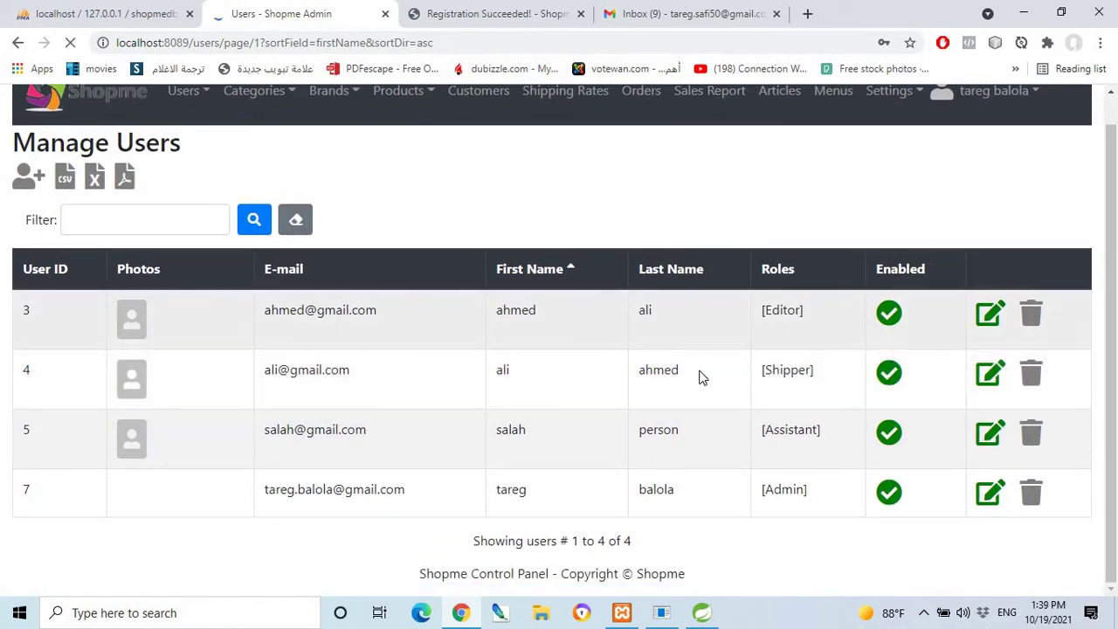
click(990, 321)
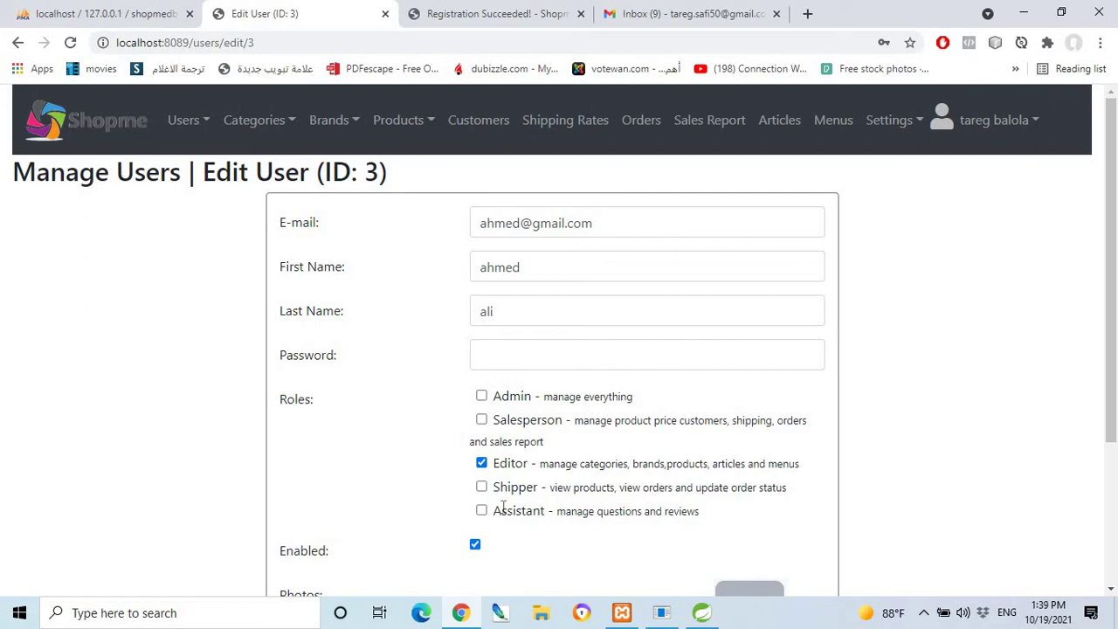
scroll(414, 522, down, 1)
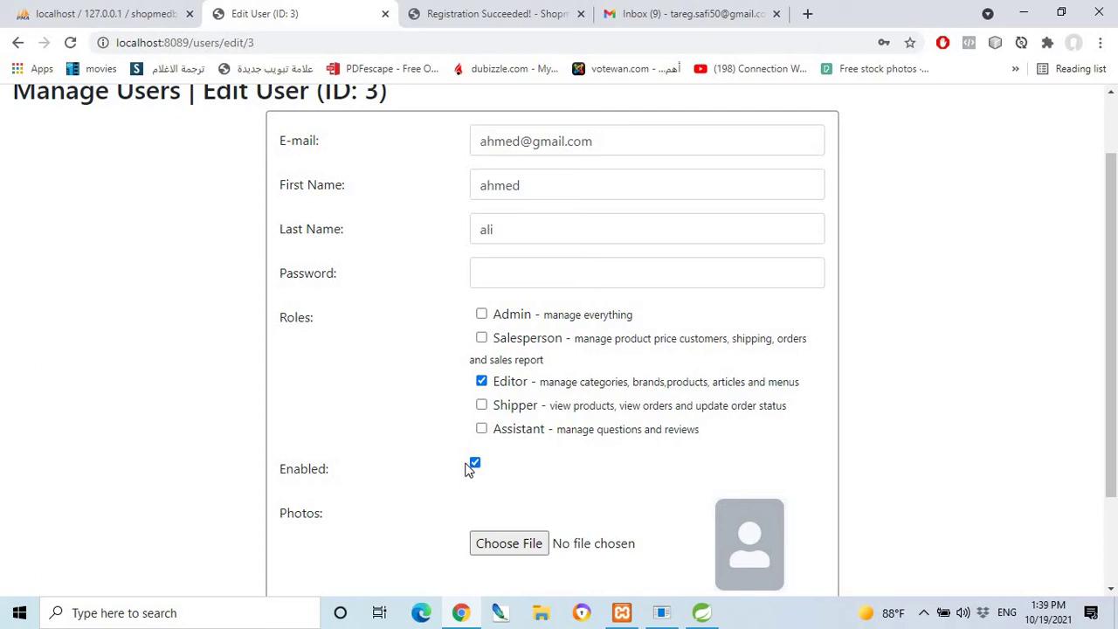
scroll(454, 454, up, 1)
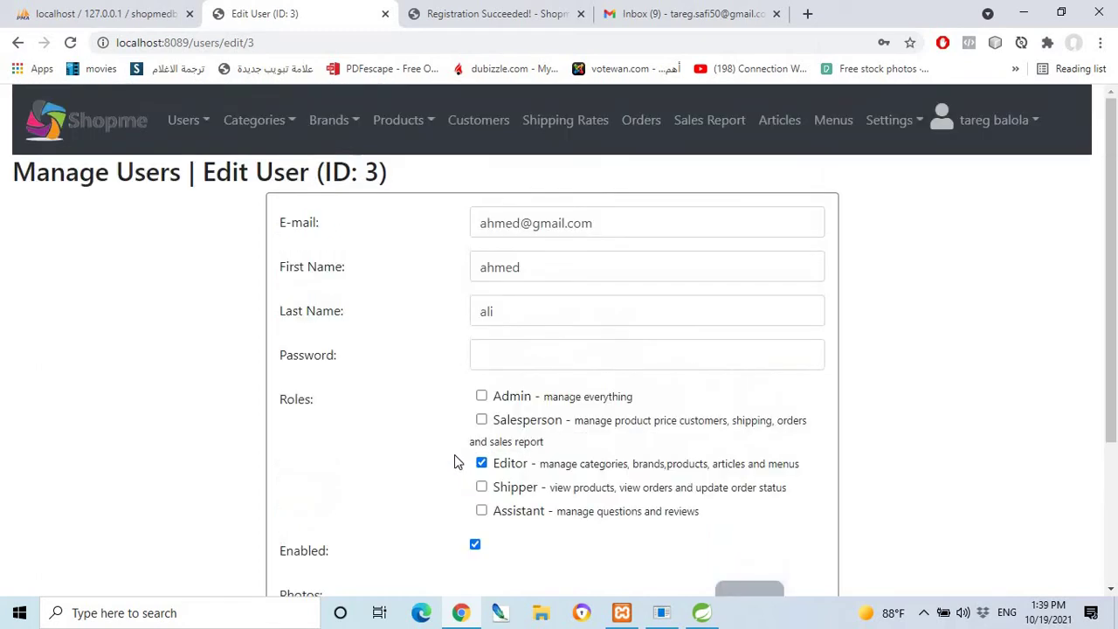
scroll(489, 459, down, 2)
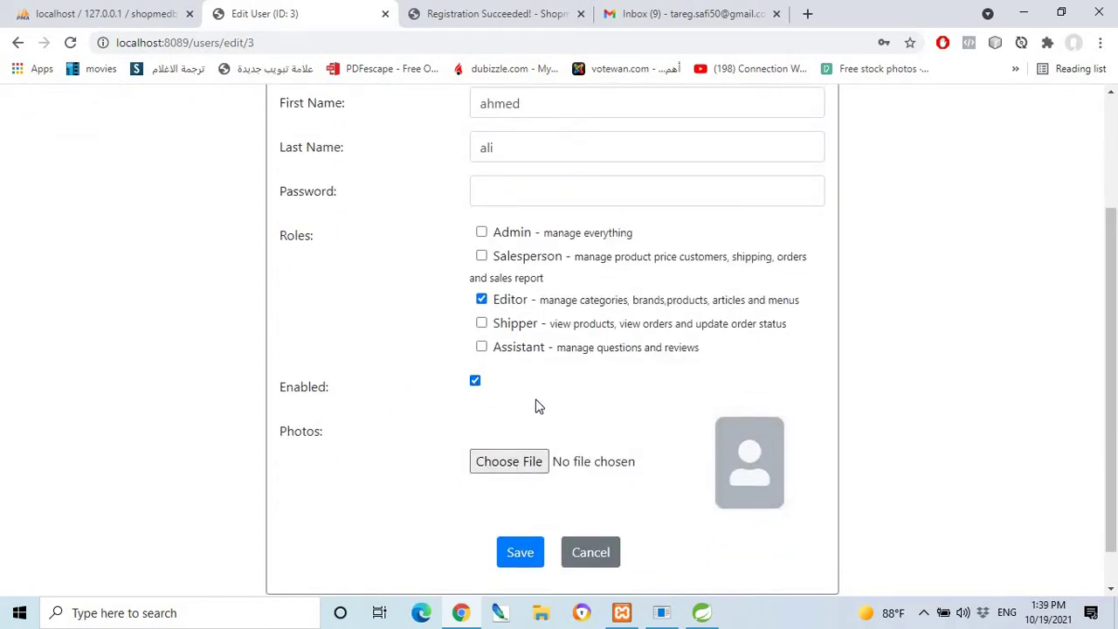
scroll(441, 371, up, 2)
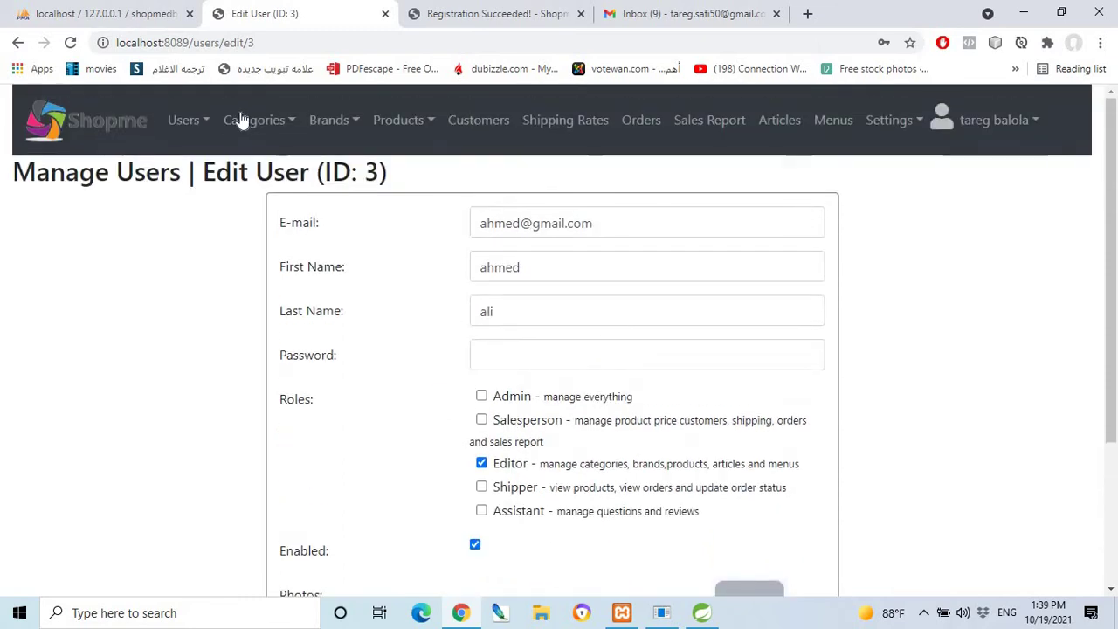
click(248, 122)
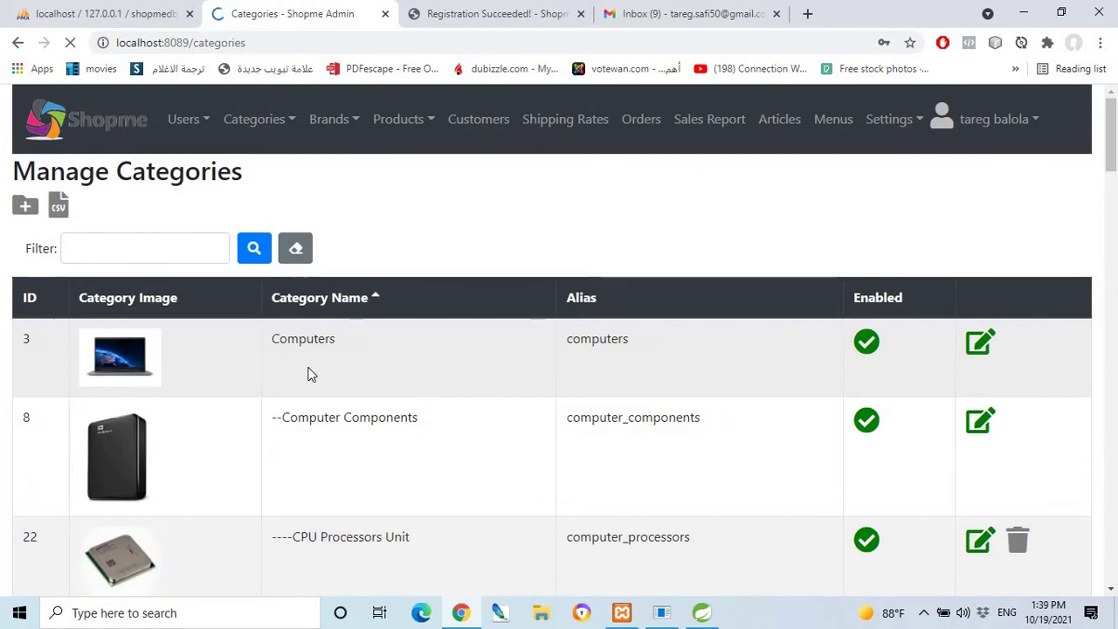
Open the Computers category's edit form and review its settings.
scroll(938, 268, down, 1)
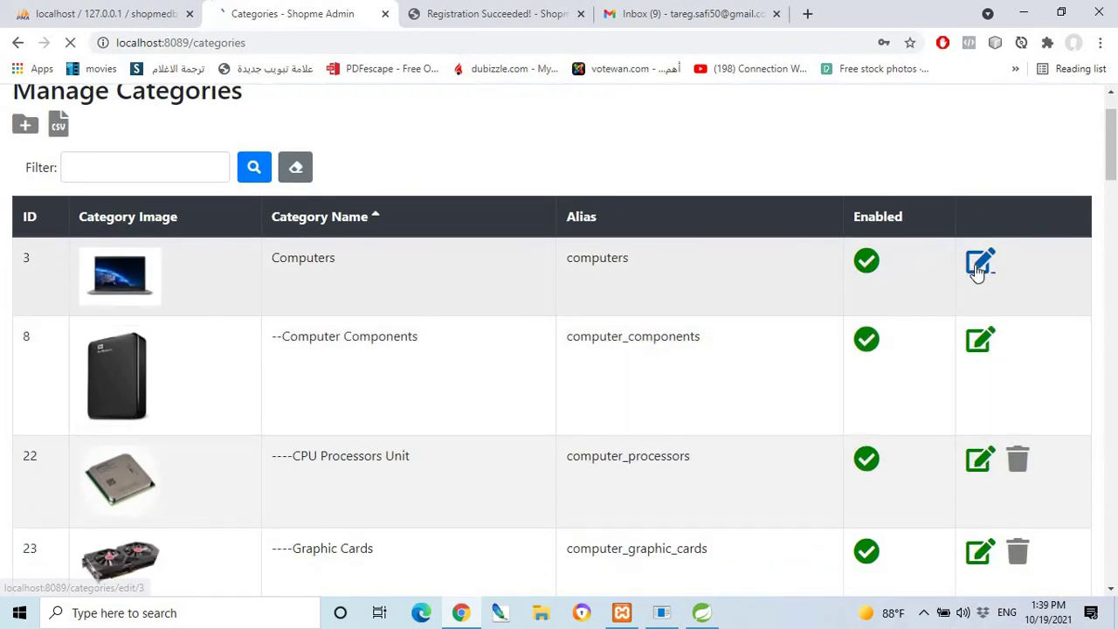
click(978, 264)
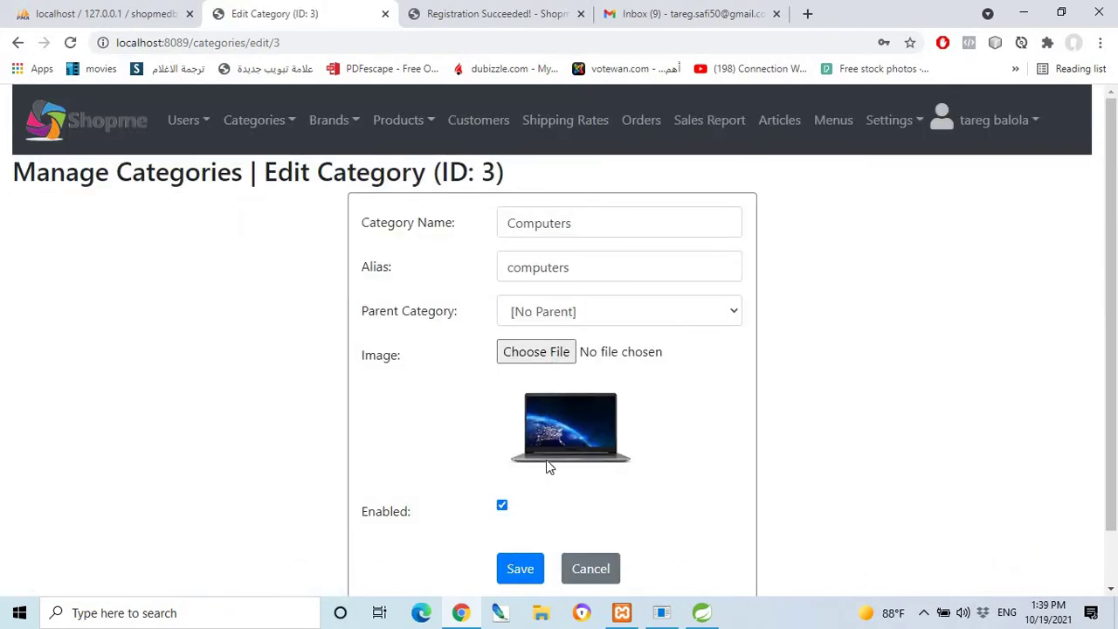
scroll(546, 459, down, 1)
scroll(536, 450, up, 1)
Return to the categories list and bring up a blank Create New Category form.
click(250, 121)
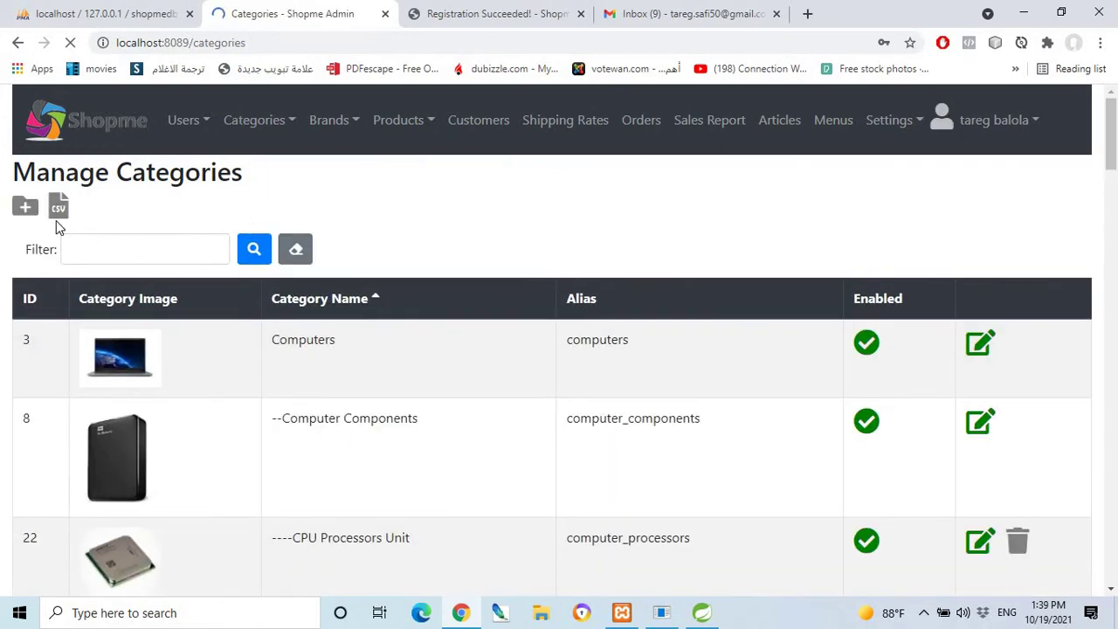
click(20, 208)
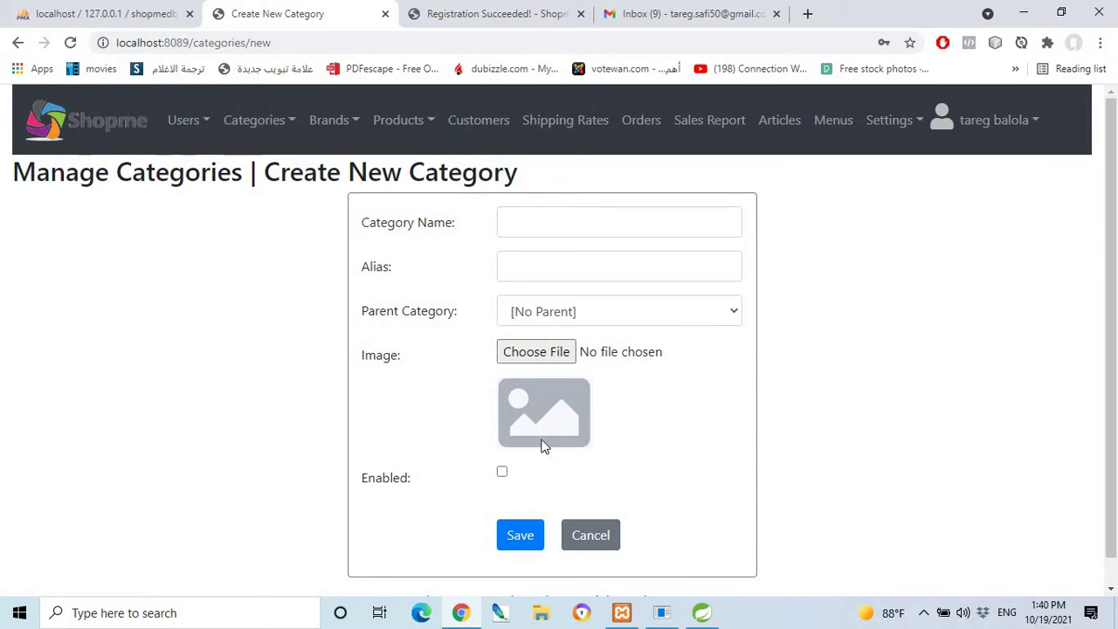
scroll(543, 443, down, 1)
scroll(456, 392, up, 1)
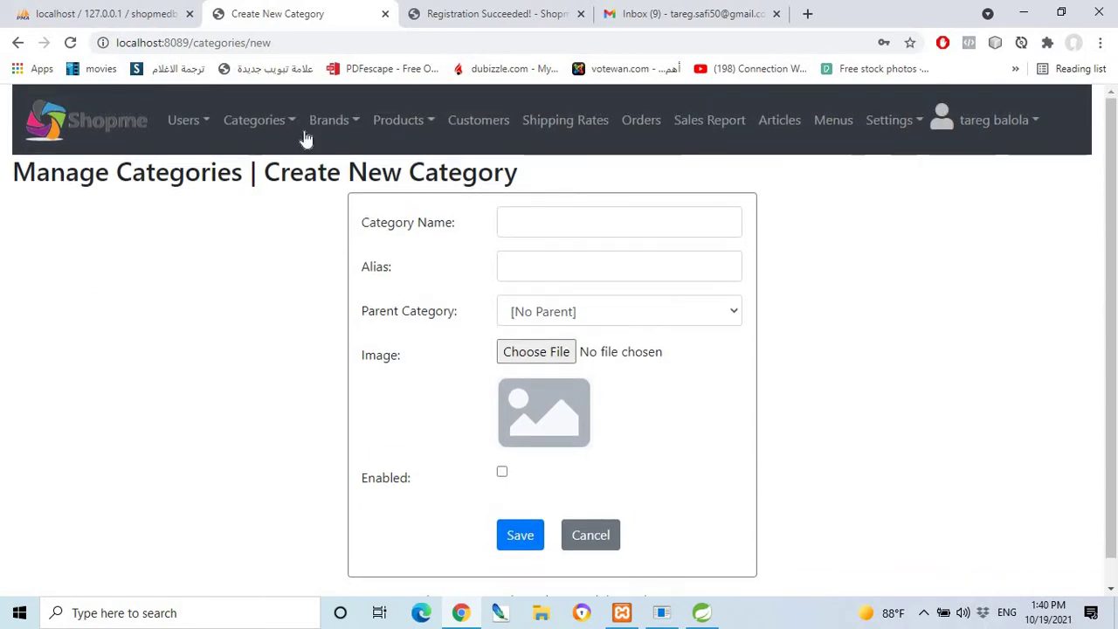
click(328, 127)
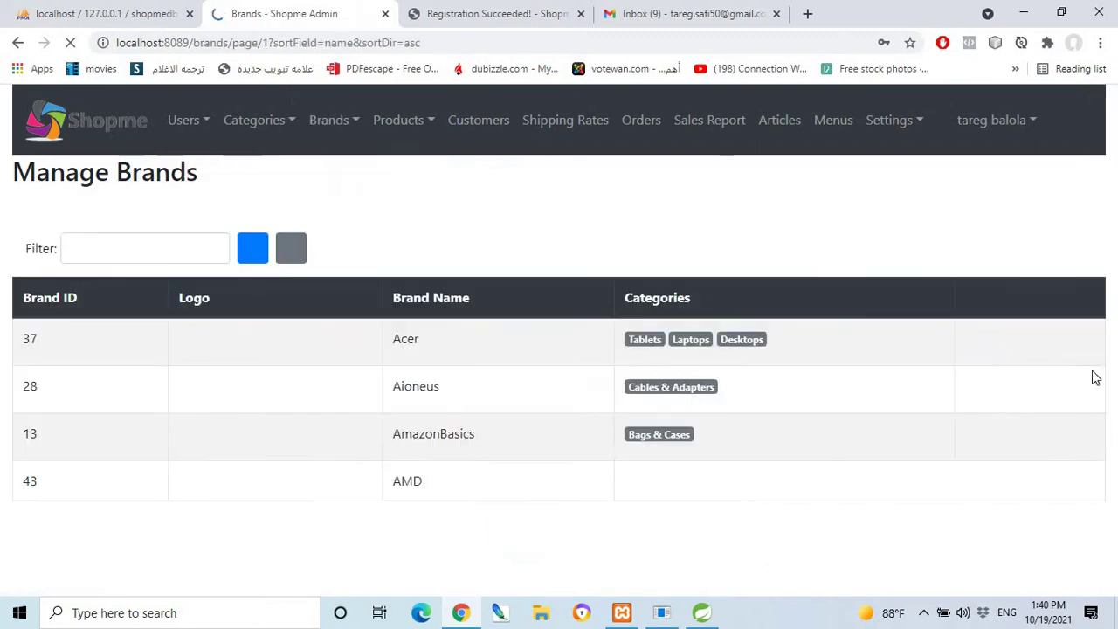
Browse the brands list and open the Acer brand's edit form.
scroll(661, 441, down, 3)
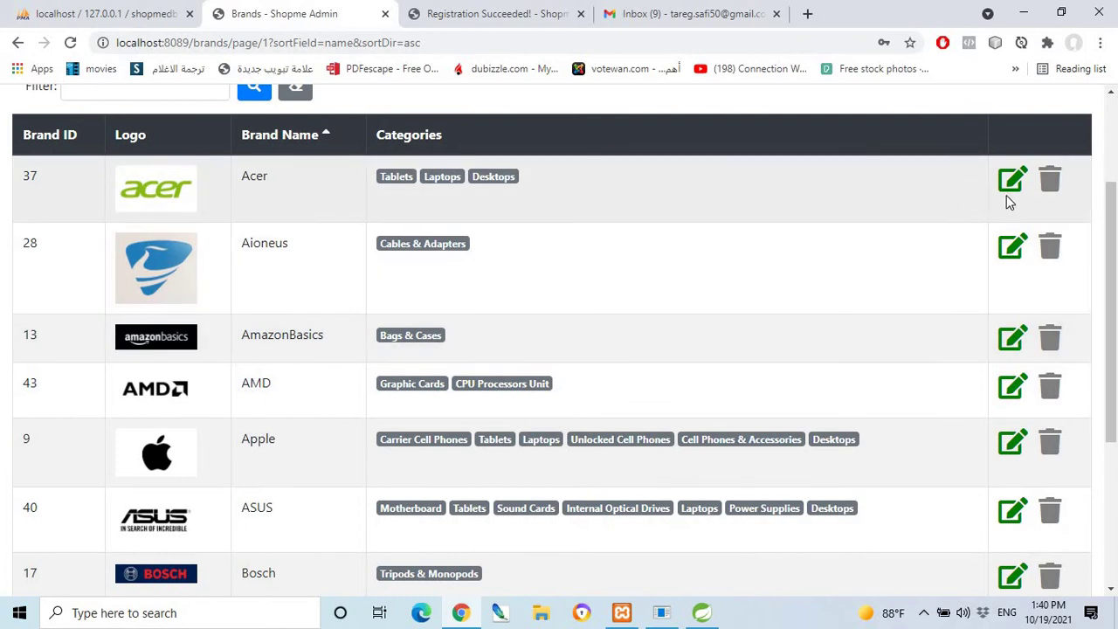
scroll(613, 360, down, 1)
scroll(811, 474, down, 1)
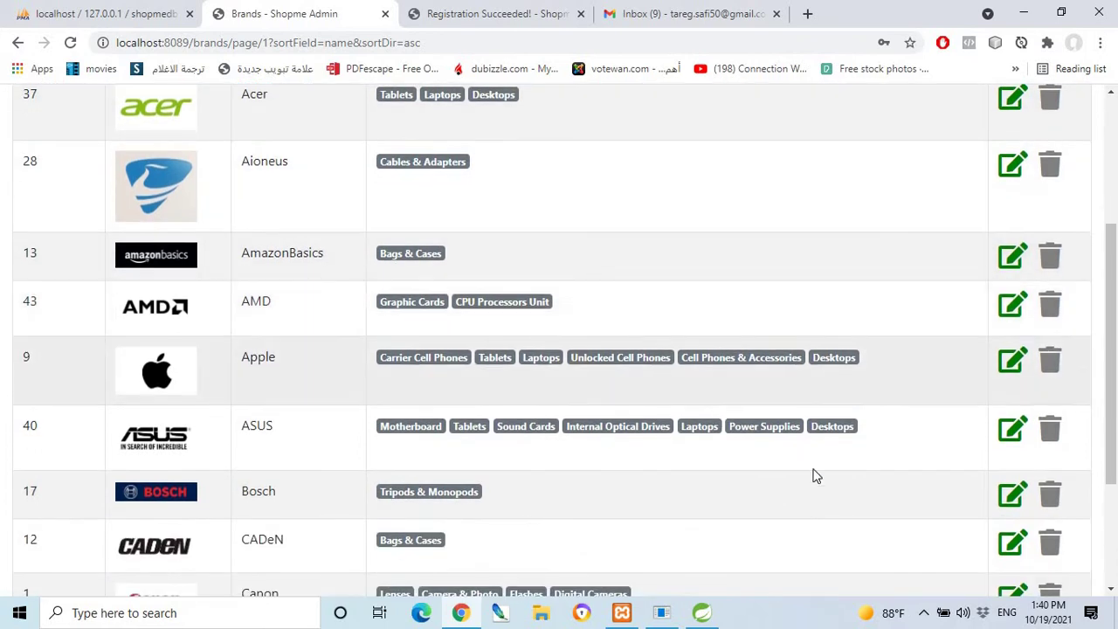
scroll(943, 419, up, 3)
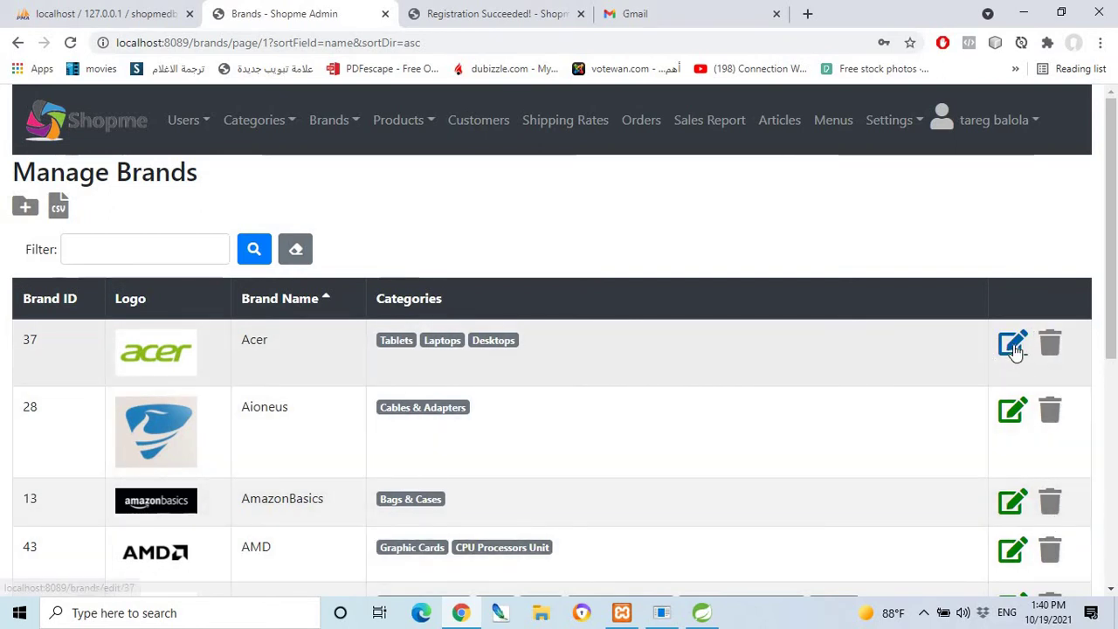
click(1013, 347)
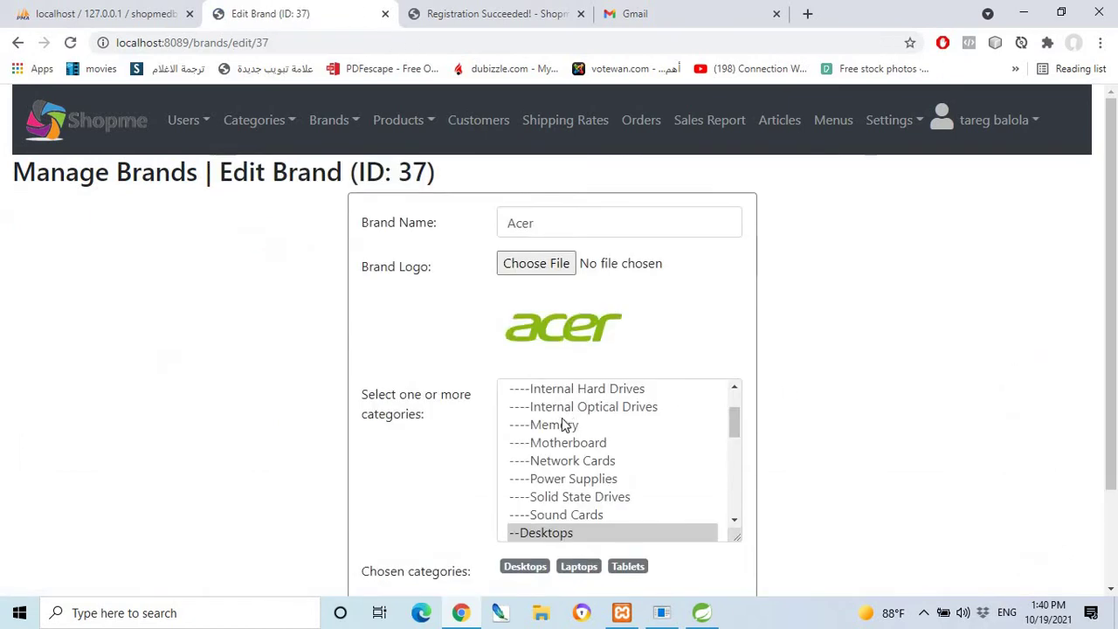
Review Acer's chosen categories: Desktops, Laptops and Tablets.
scroll(562, 441, down, 1)
scroll(561, 441, up, 2)
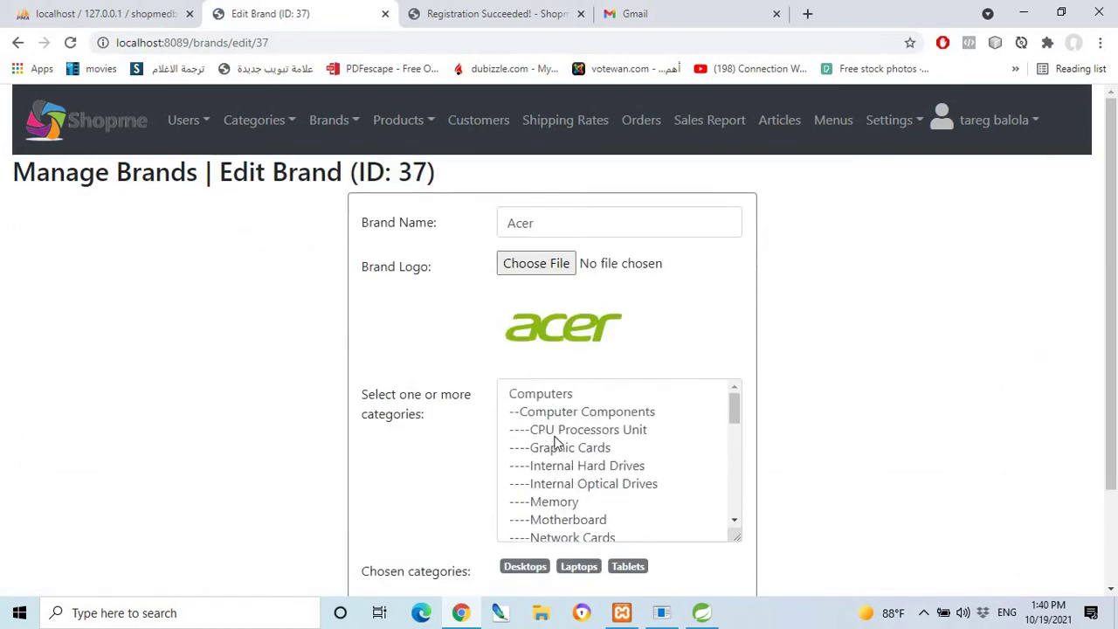
scroll(557, 442, down, 1)
scroll(556, 437, down, 1)
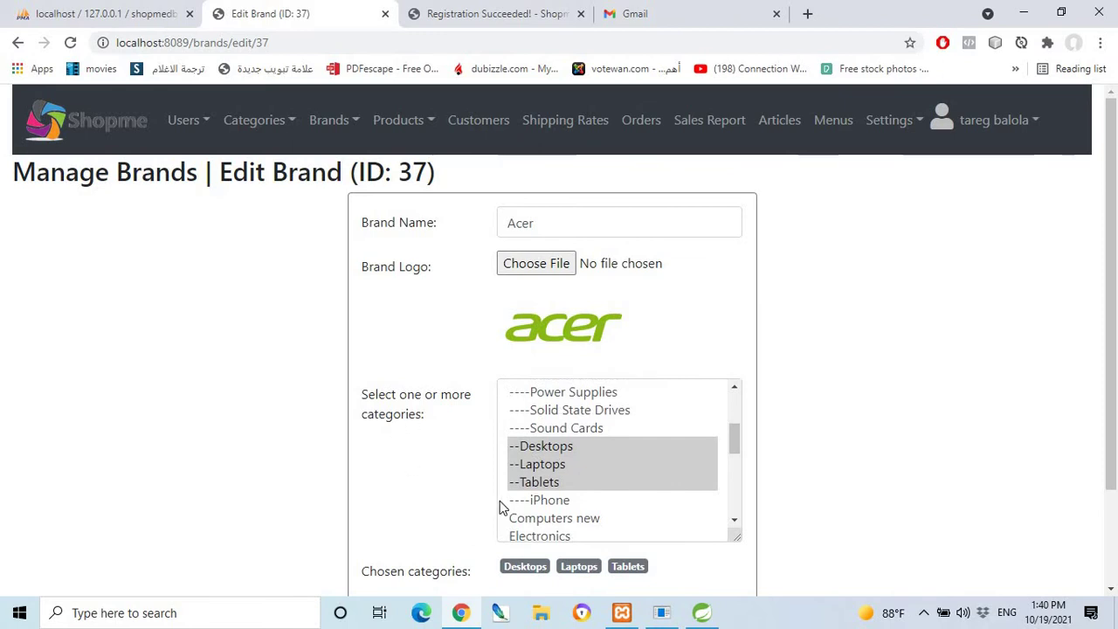
scroll(502, 507, down, 2)
scroll(550, 376, up, 2)
scroll(344, 249, up, 2)
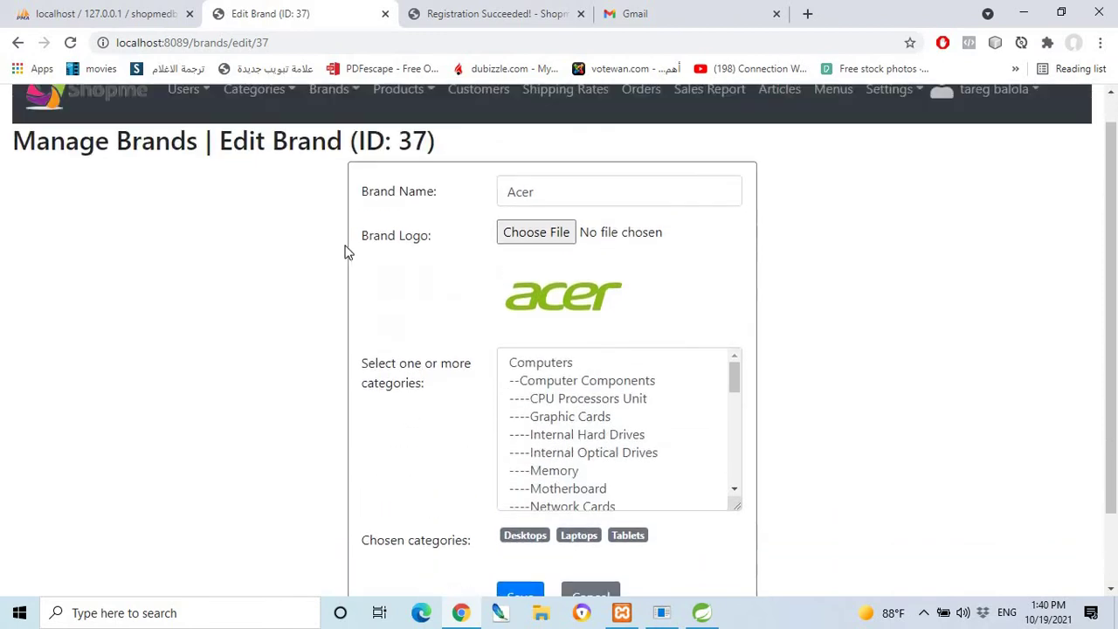
click(389, 124)
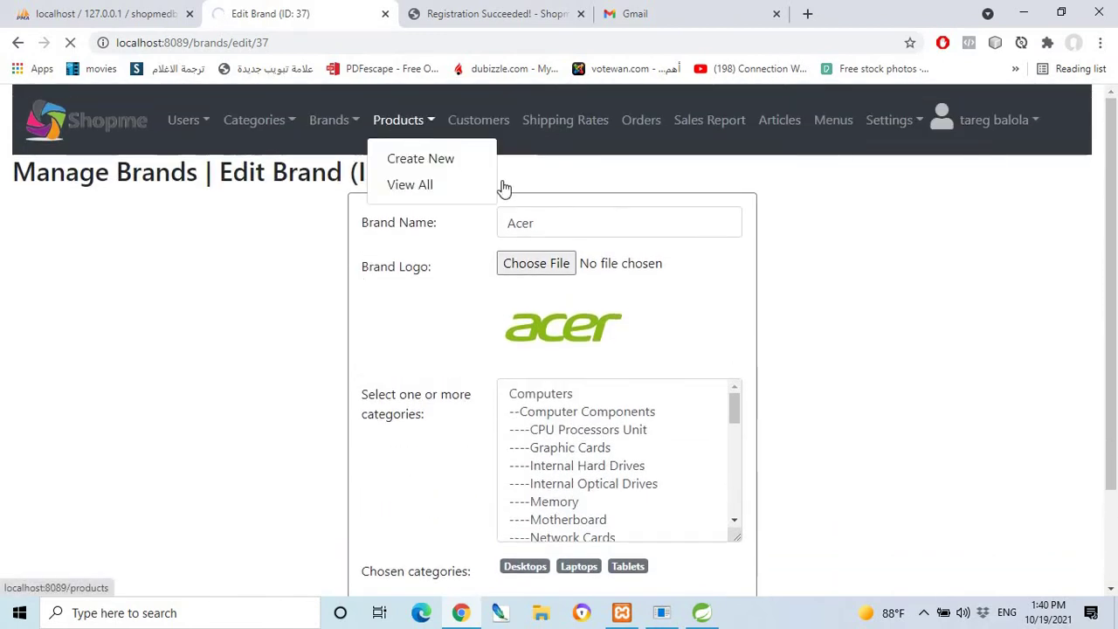
Open a Create New Product form, defaulting to brand Acer and category Laptops.
click(401, 183)
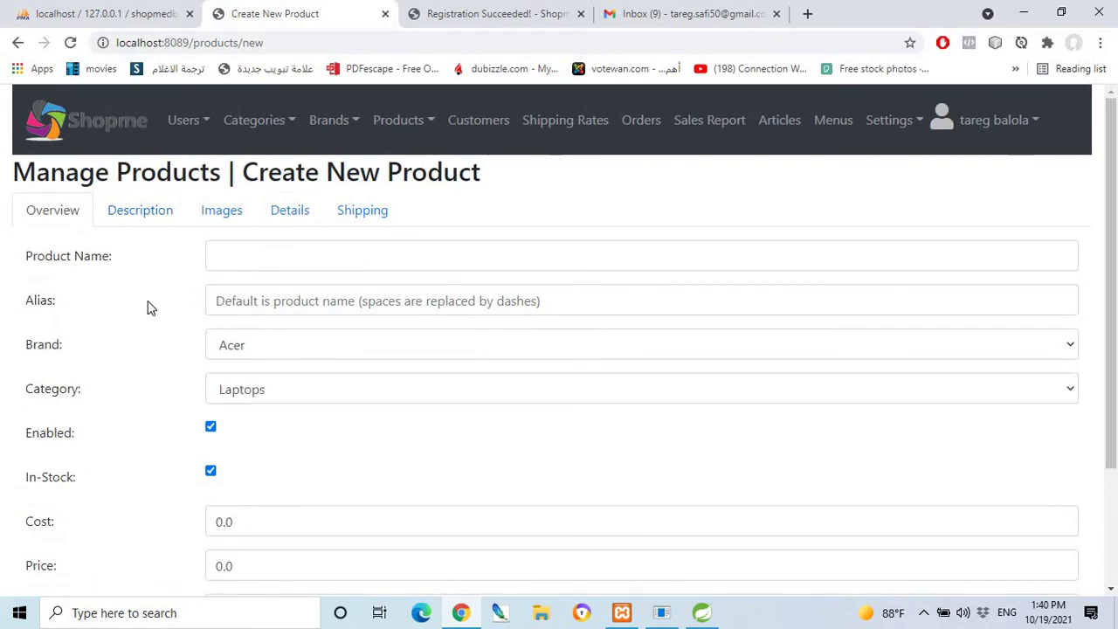
scroll(219, 398, down, 1)
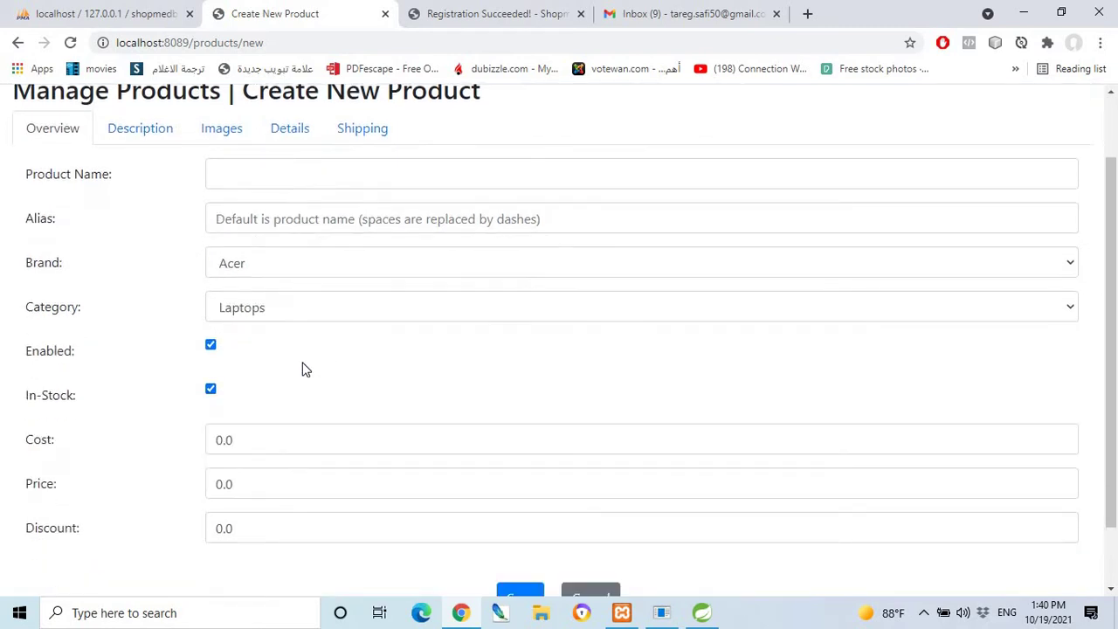
scroll(301, 384, down, 1)
scroll(262, 384, up, 2)
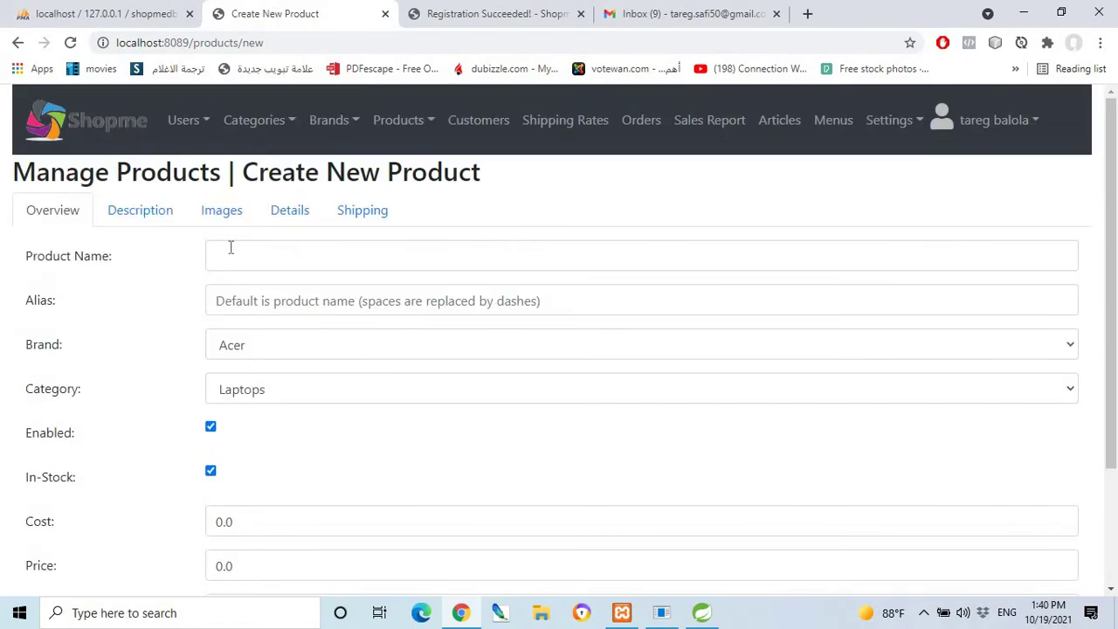
View the product form's Description, Images, Details and Shipping sections.
click(154, 214)
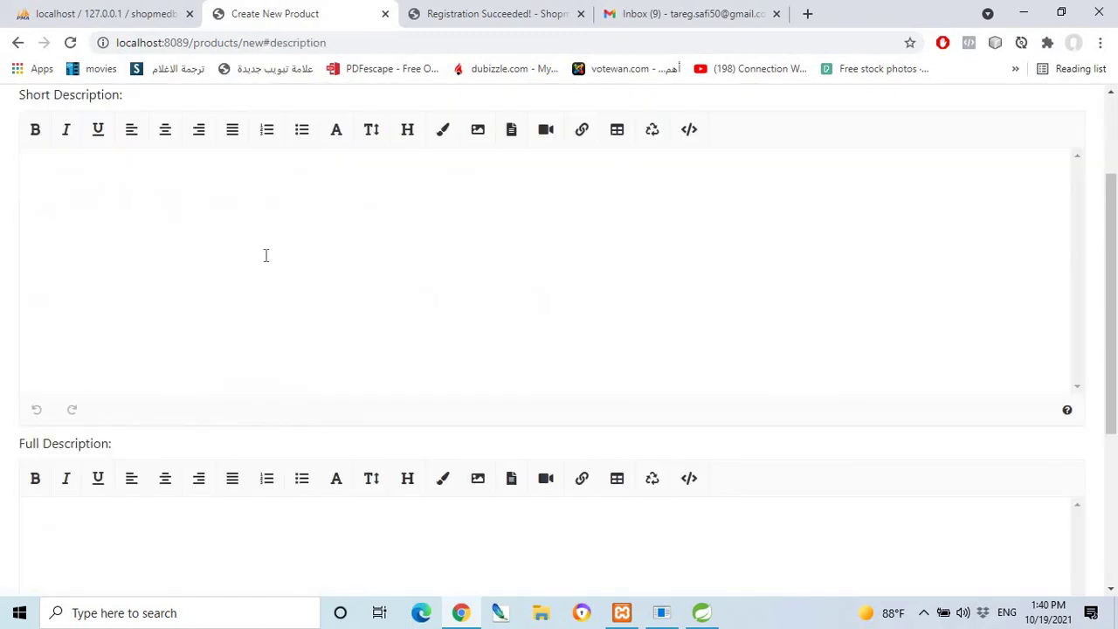
scroll(262, 257, up, 2)
scroll(254, 407, down, 3)
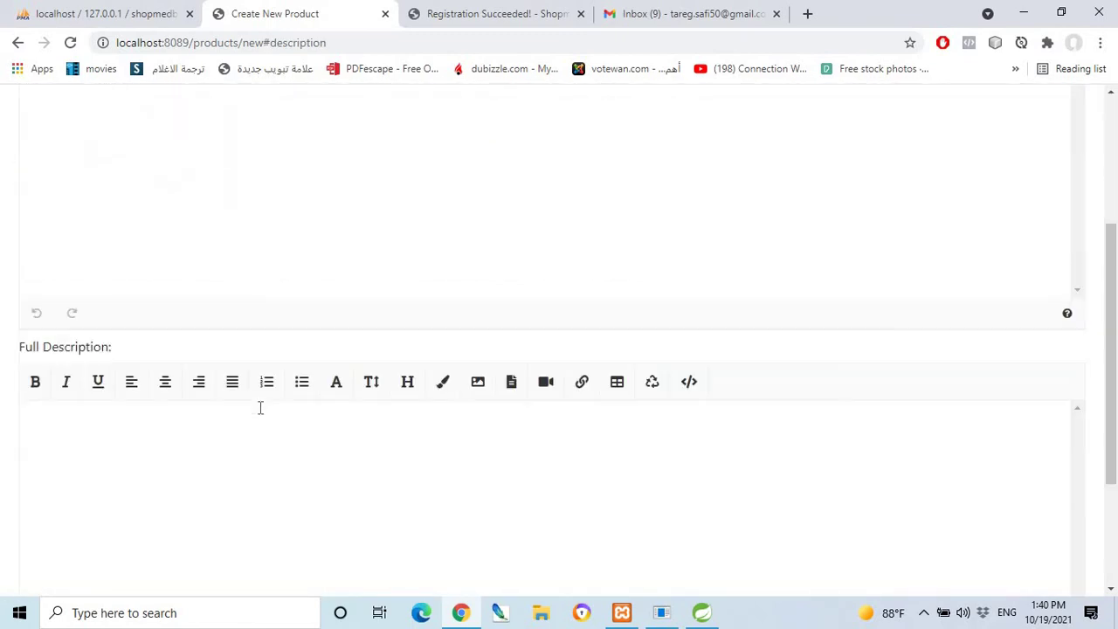
scroll(259, 408, down, 2)
scroll(258, 400, up, 5)
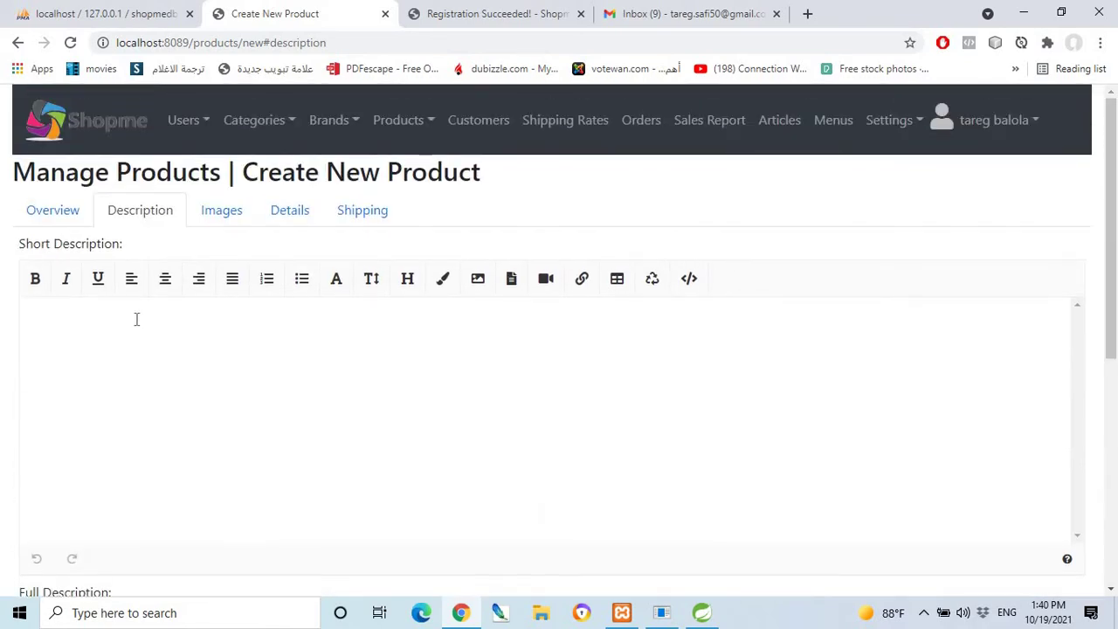
click(229, 213)
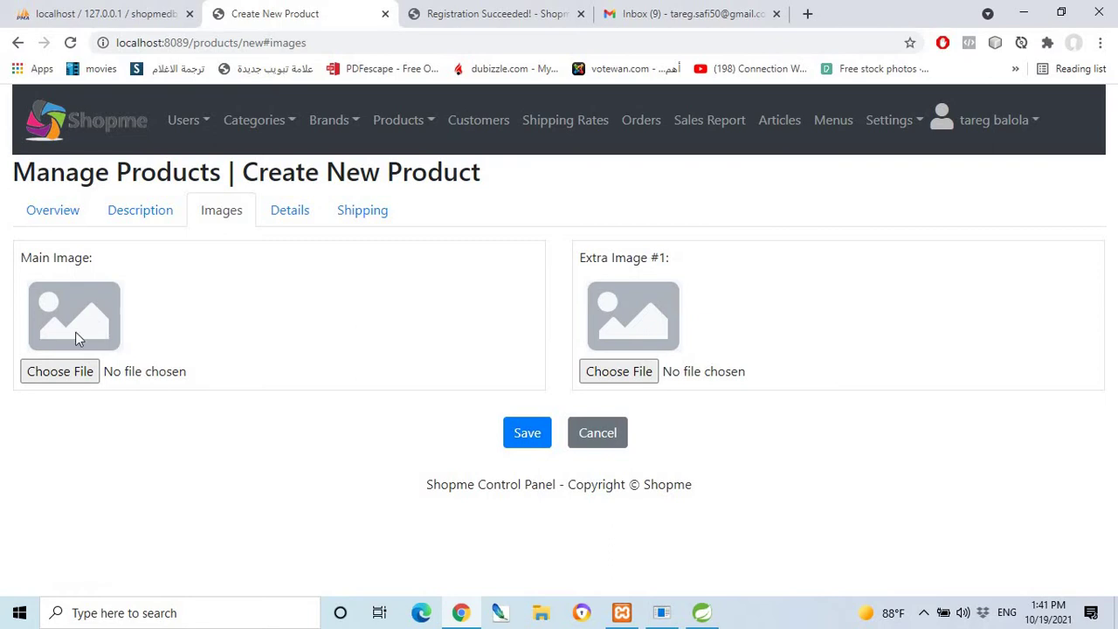
click(289, 210)
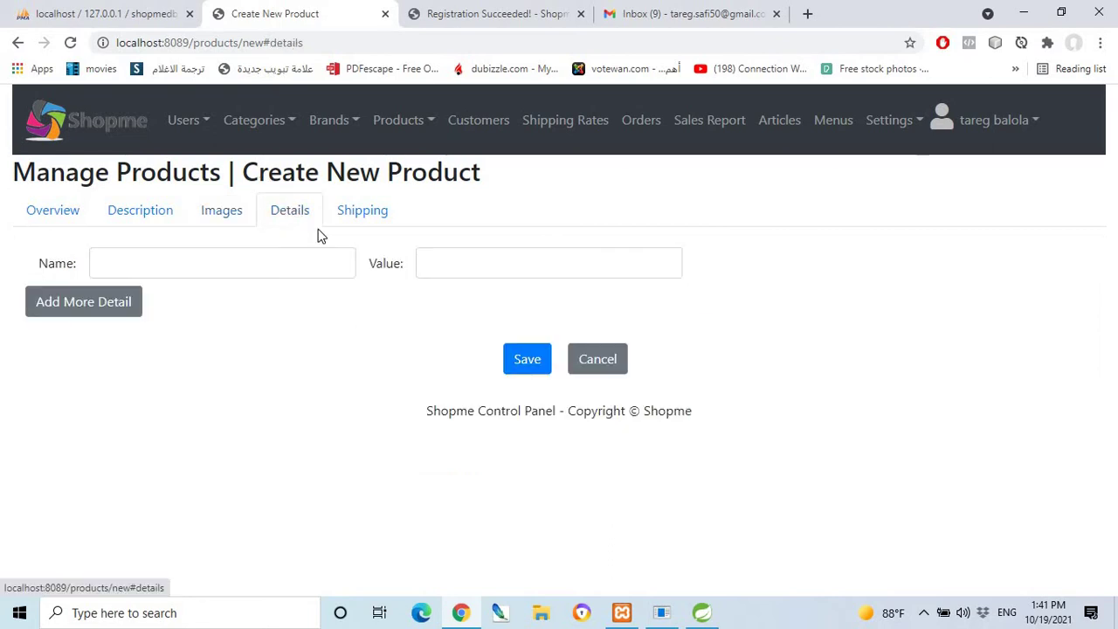
click(370, 220)
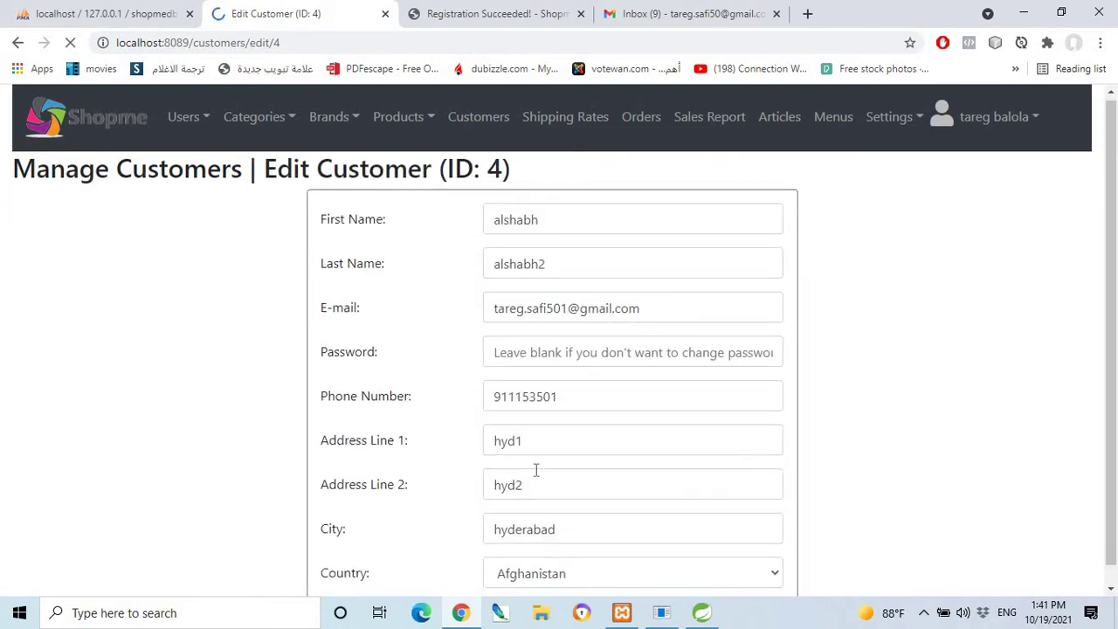
Review customer ID 4's phone, address and location fields in the Edit Customer form.
scroll(533, 467, down, 1)
scroll(634, 539, down, 2)
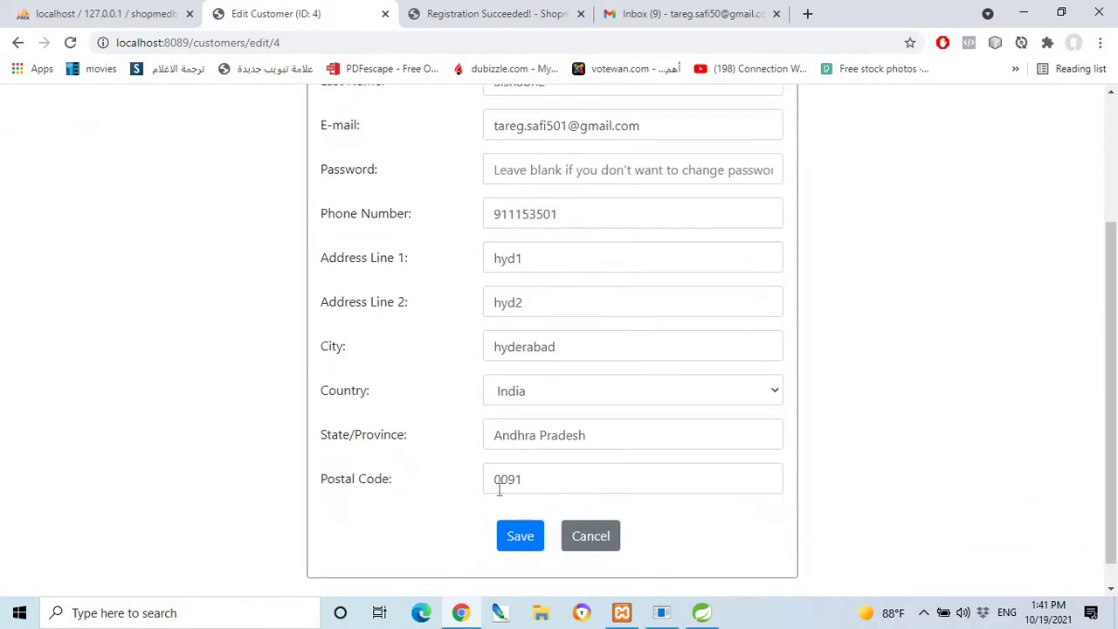
scroll(440, 449, up, 3)
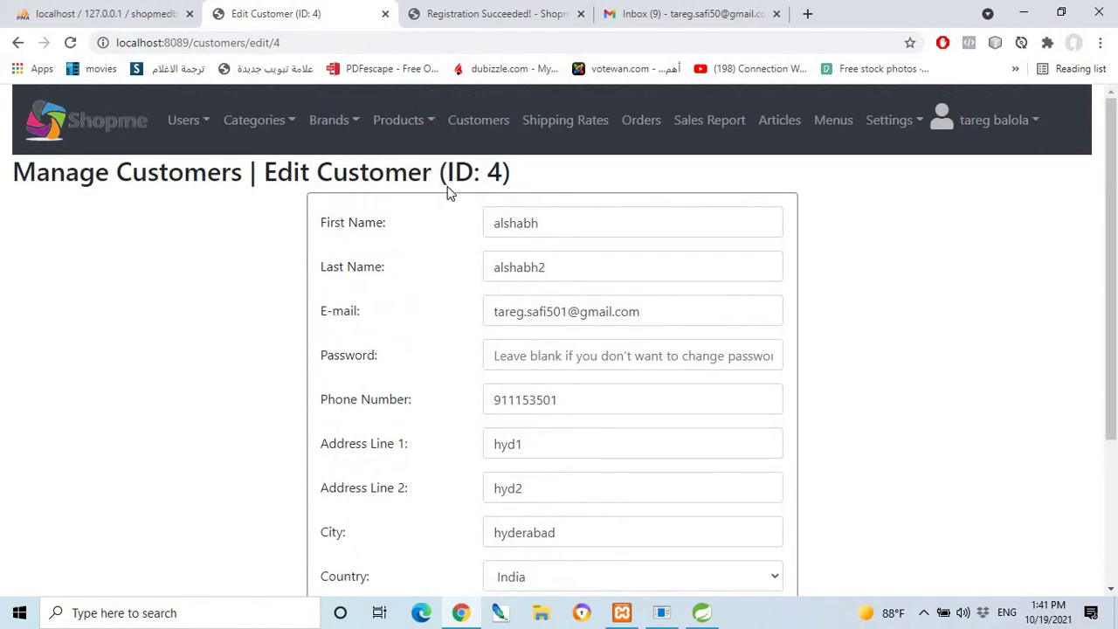
click(559, 124)
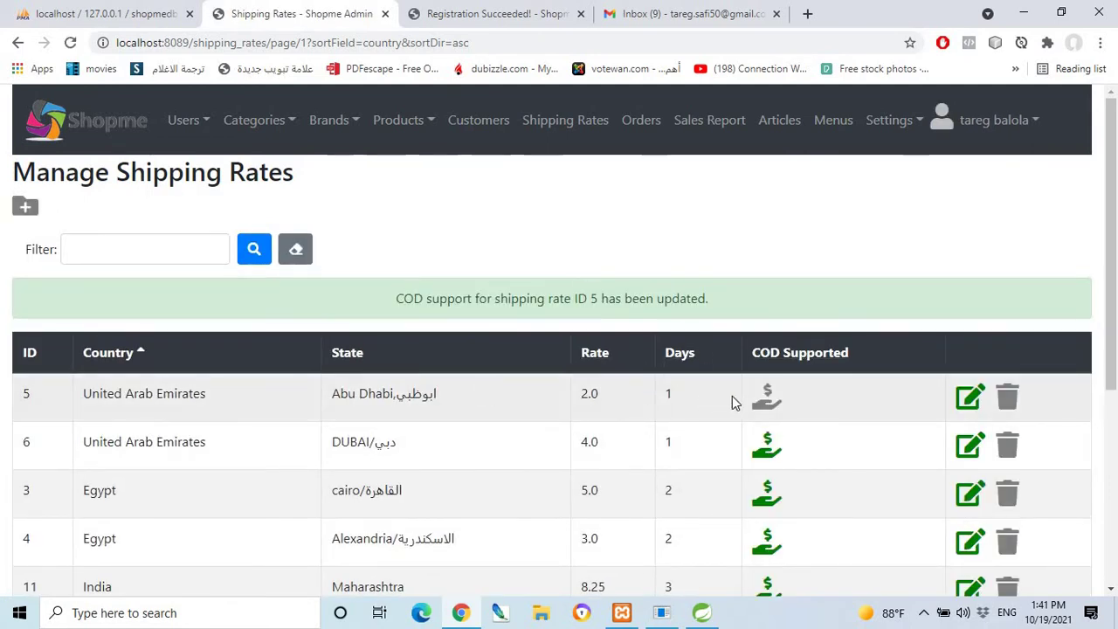
Turn cash on delivery back on for an existing shipping rate and browse the rates table.
click(769, 402)
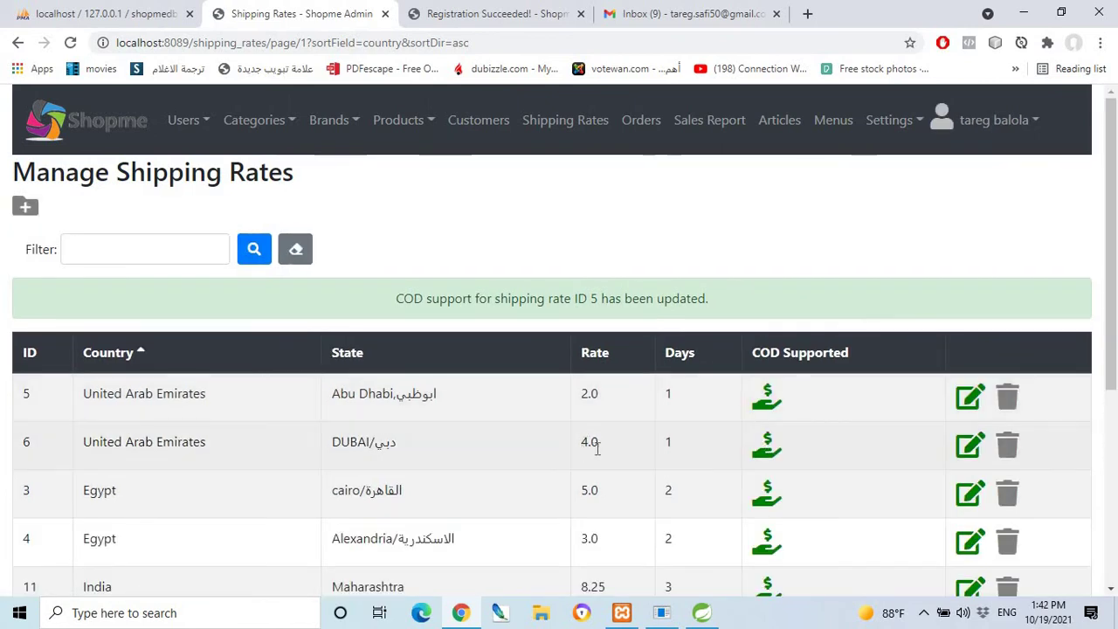
scroll(736, 434, down, 2)
scroll(716, 473, down, 1)
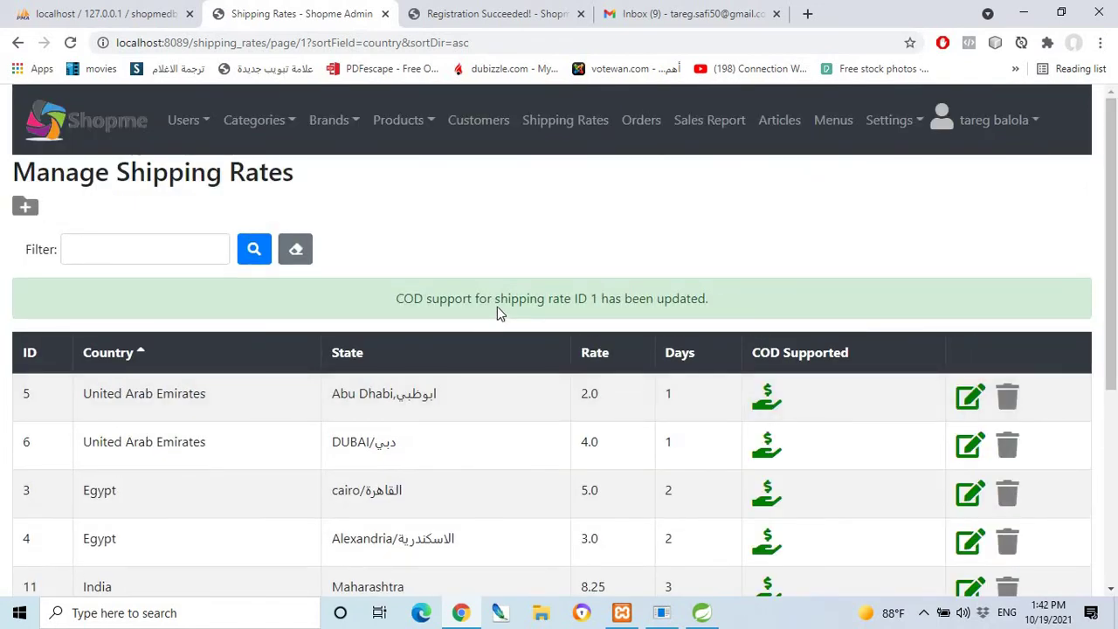
scroll(661, 425, down, 2)
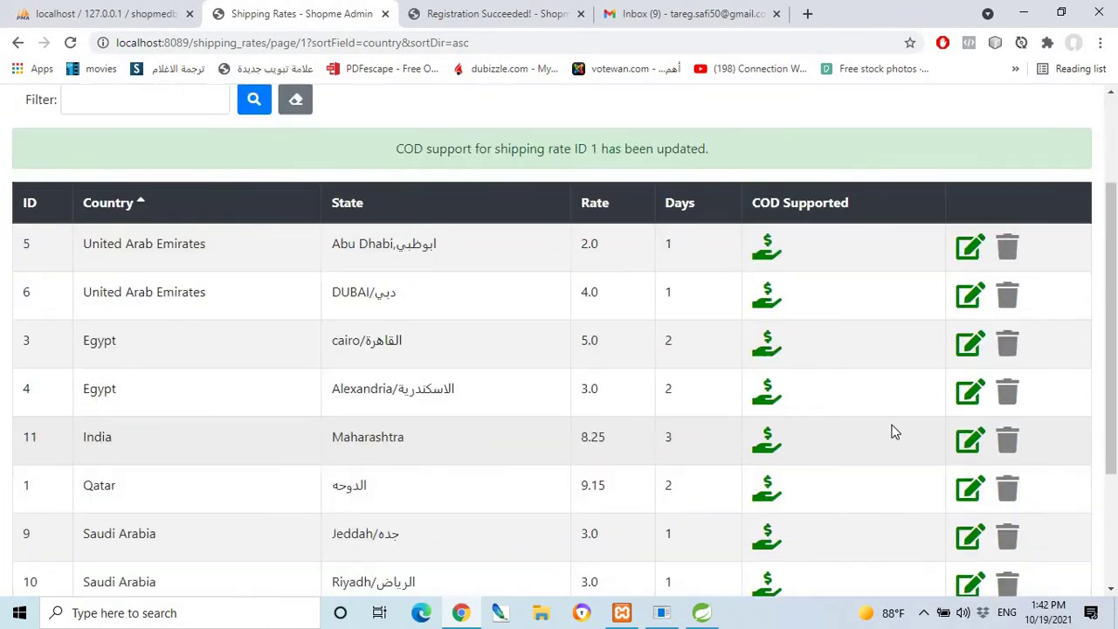
scroll(815, 428, down, 2)
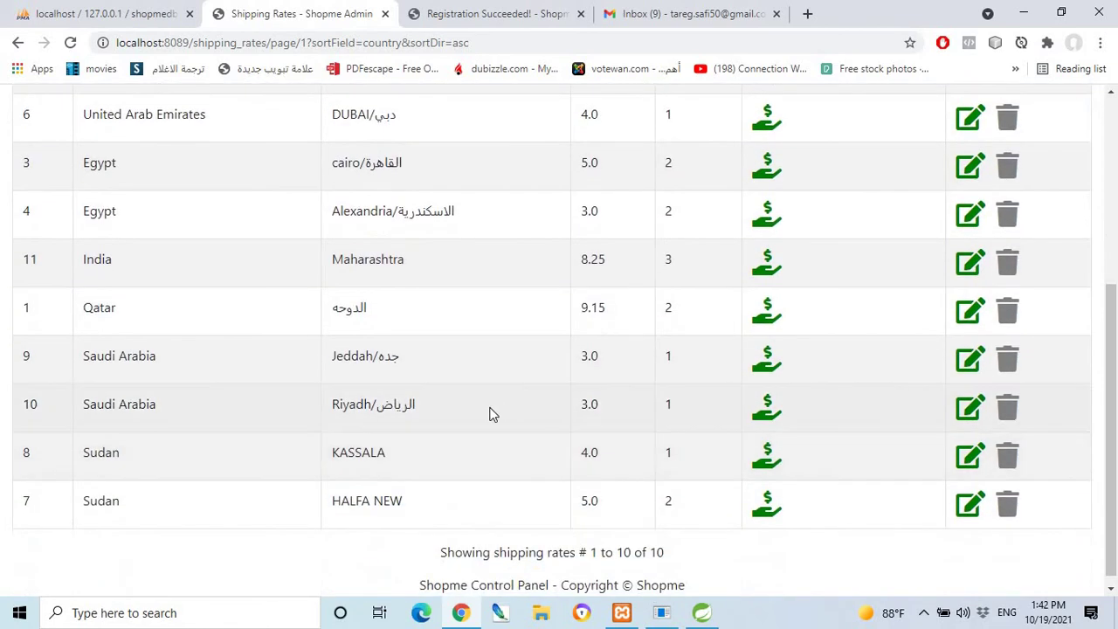
Finish reviewing the shipping rates list and open a blank New Rate form.
scroll(608, 457, down, 1)
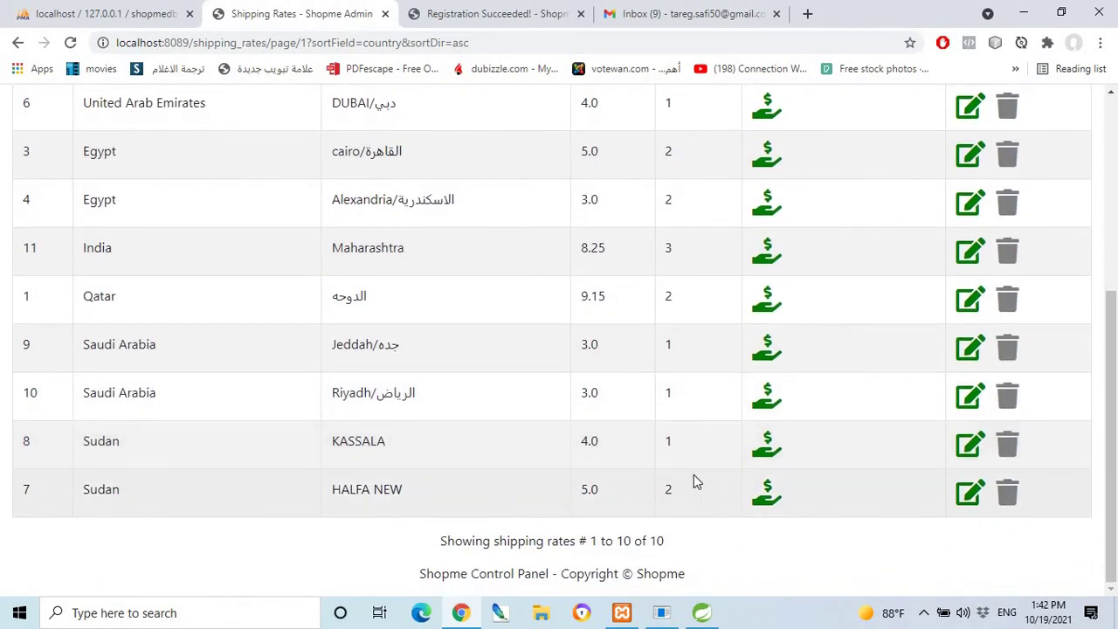
scroll(694, 475, up, 3)
scroll(649, 456, up, 1)
scroll(465, 377, down, 3)
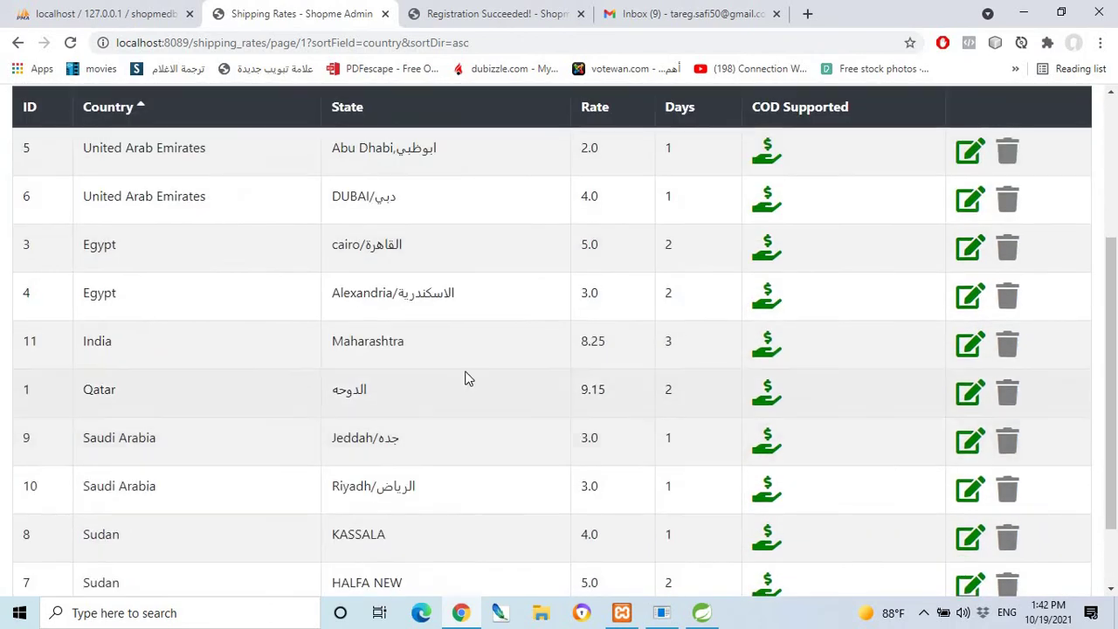
scroll(464, 378, up, 3)
click(26, 208)
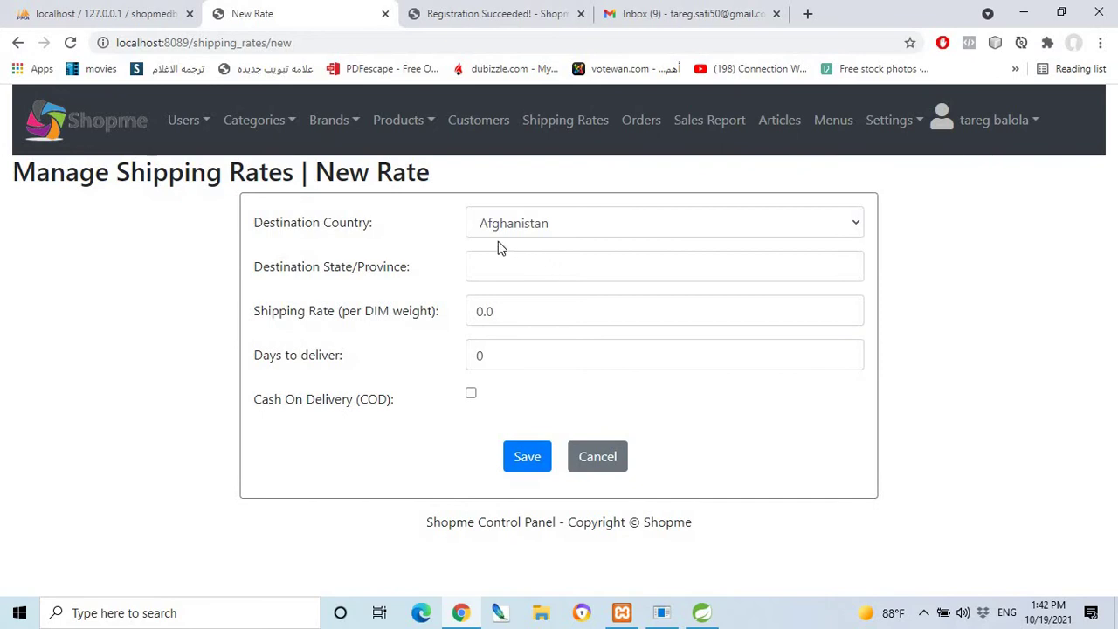
Set the new rate's destination to Jordan with state 'oman'.
click(541, 229)
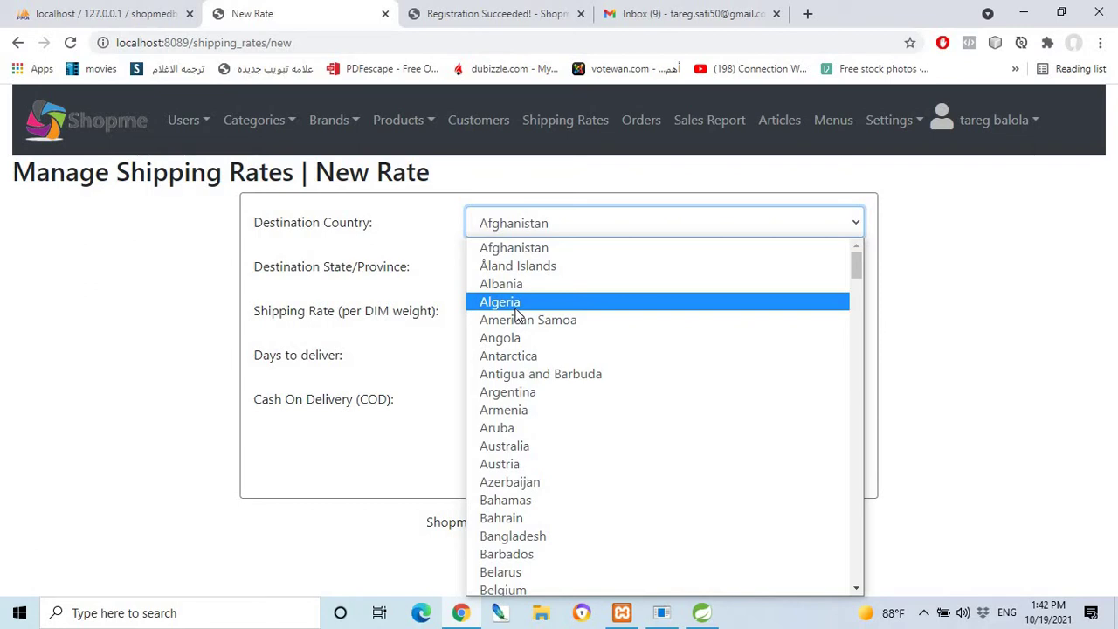
key(k)
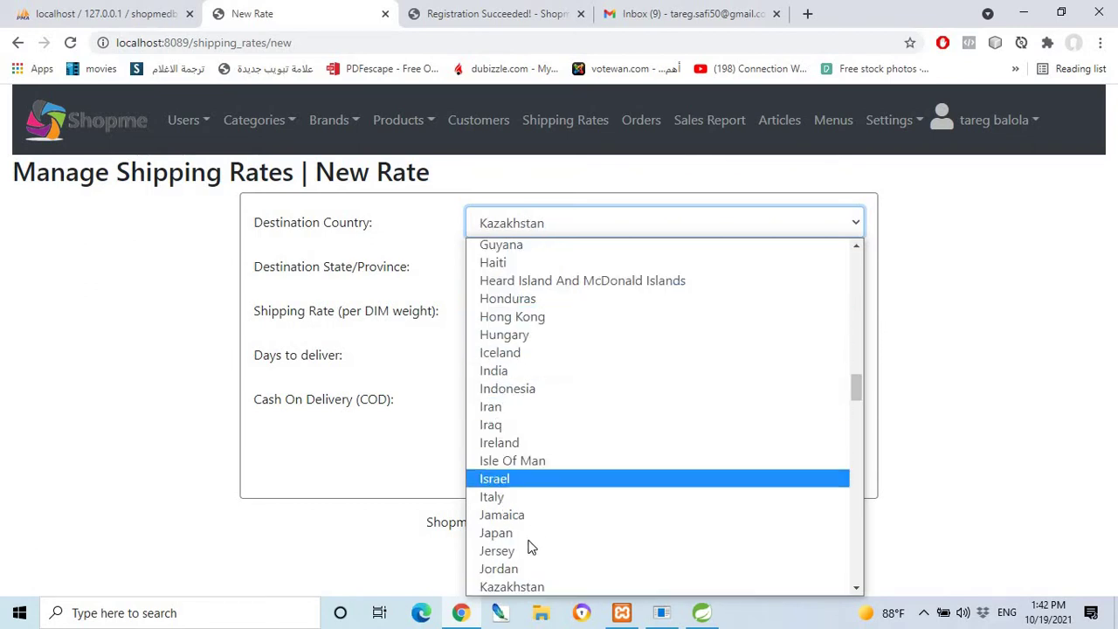
scroll(531, 547, down, 1)
key(Down)
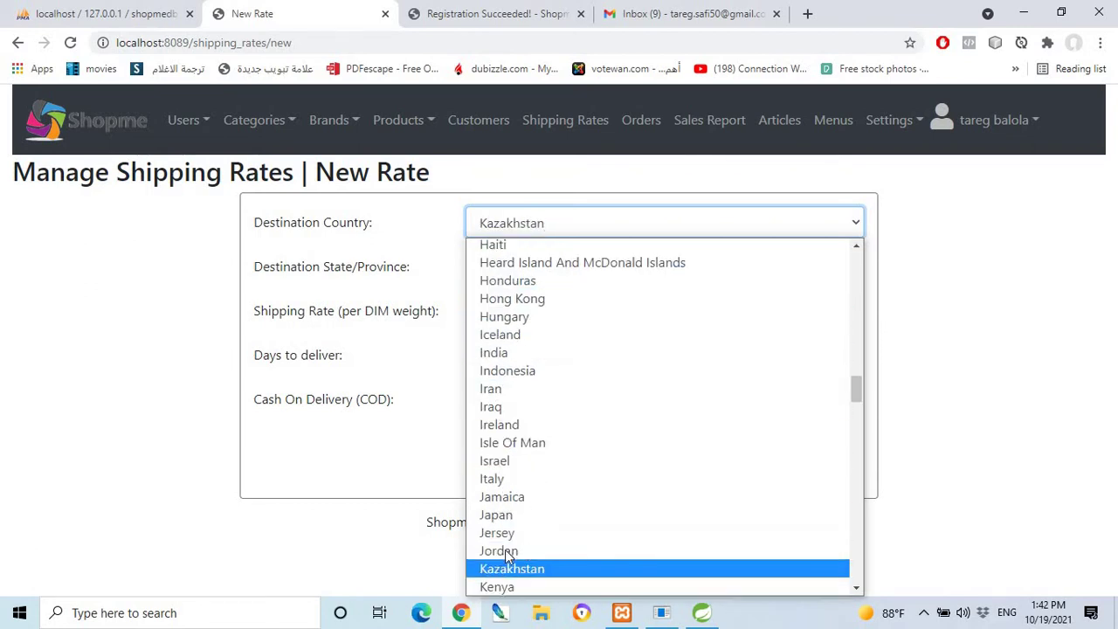
click(506, 551)
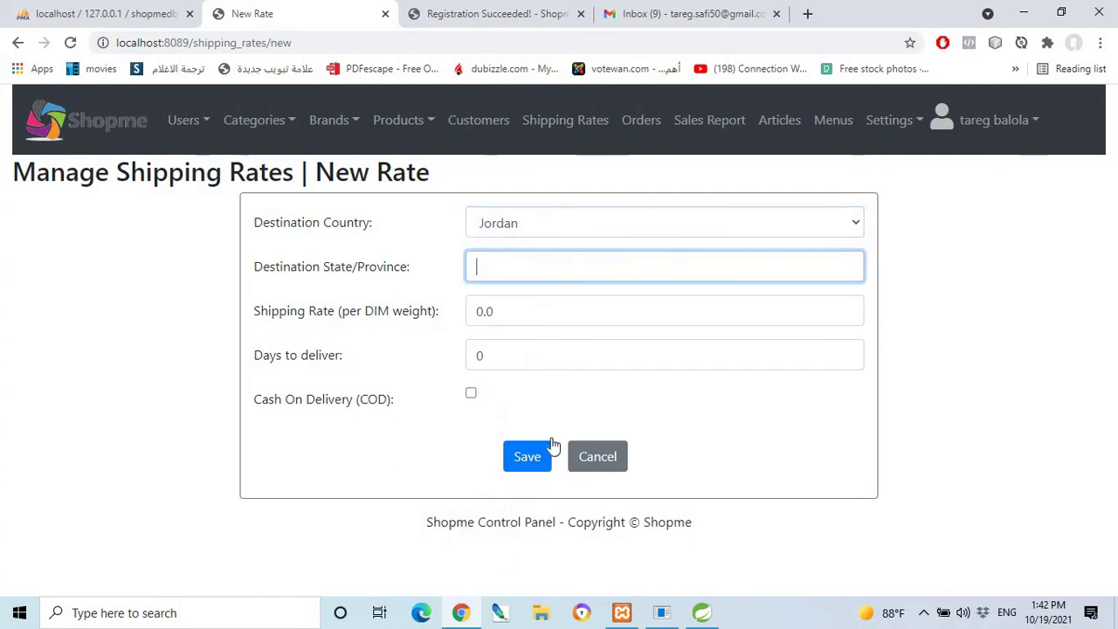
click(518, 267)
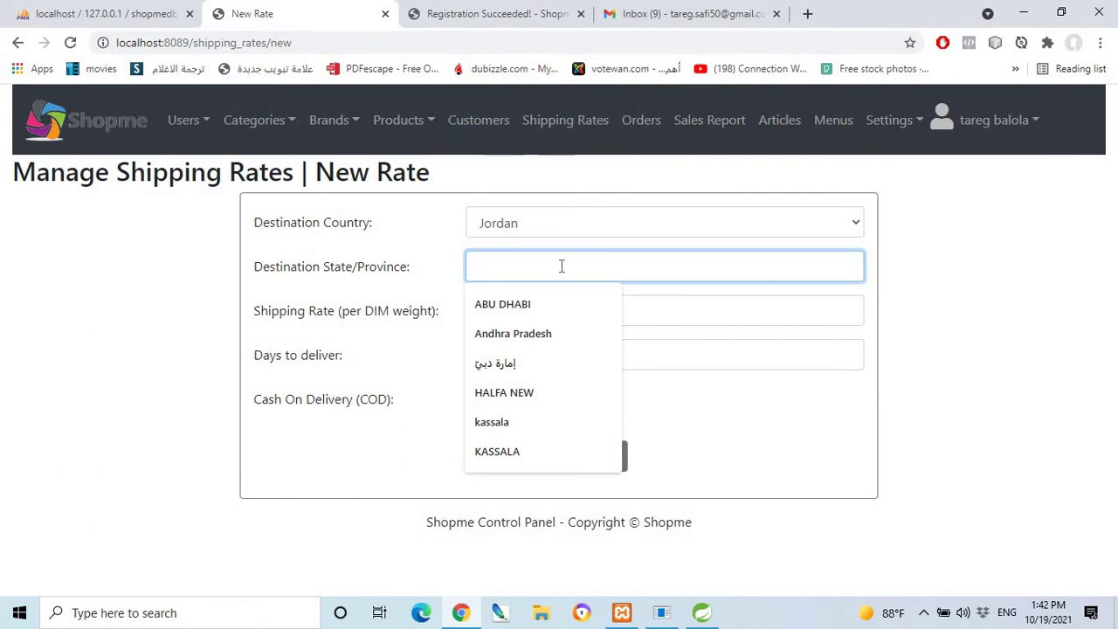
text(o)
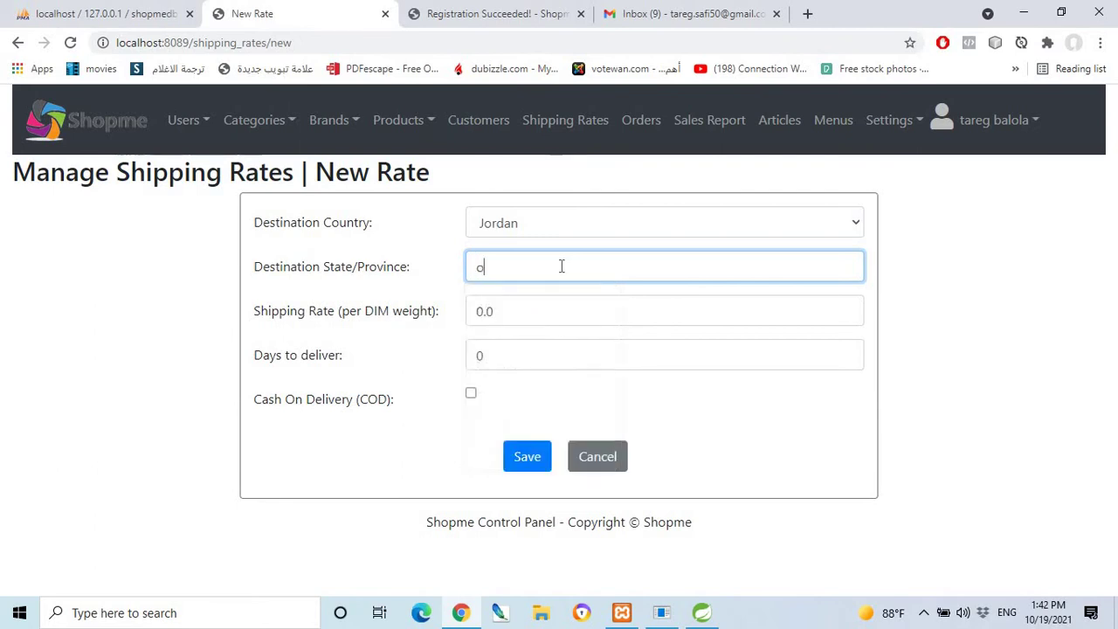
text(man)
drag(471, 271, 471, 271)
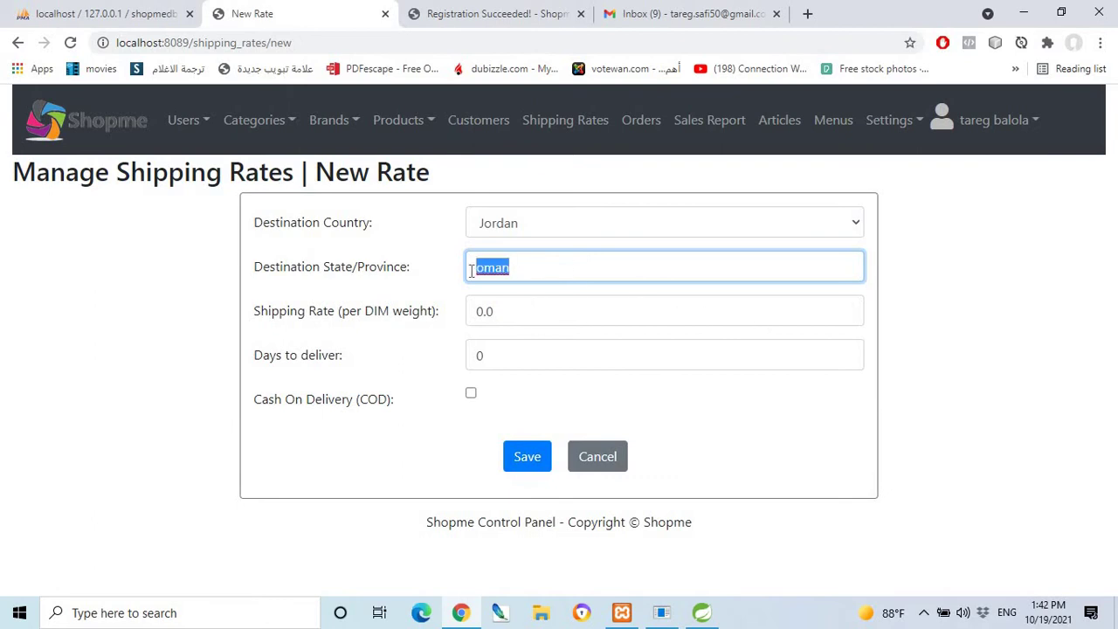
click(536, 224)
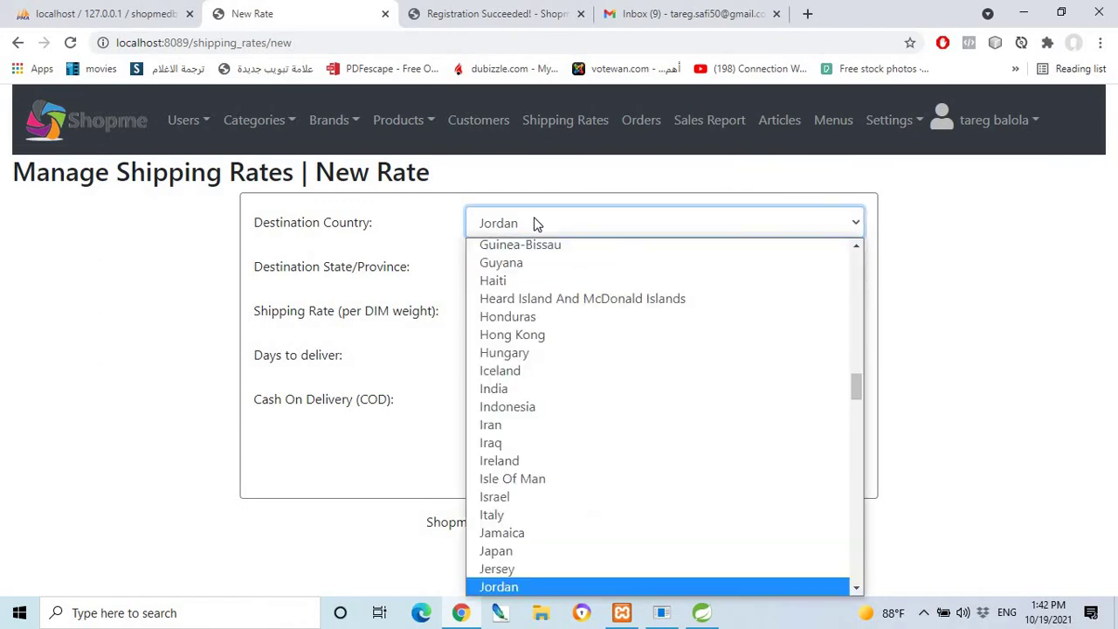
click(536, 224)
key(Tab)
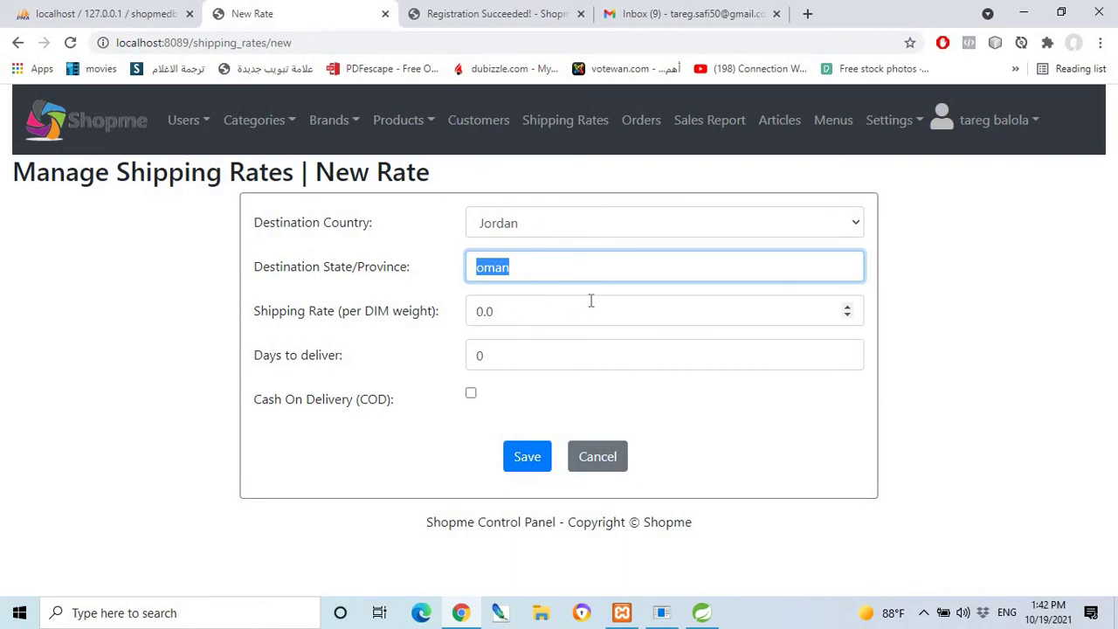
Enter rate 5 and 4 days to deliver, enable cash on delivery, and save.
click(547, 321)
drag(466, 311, 543, 313)
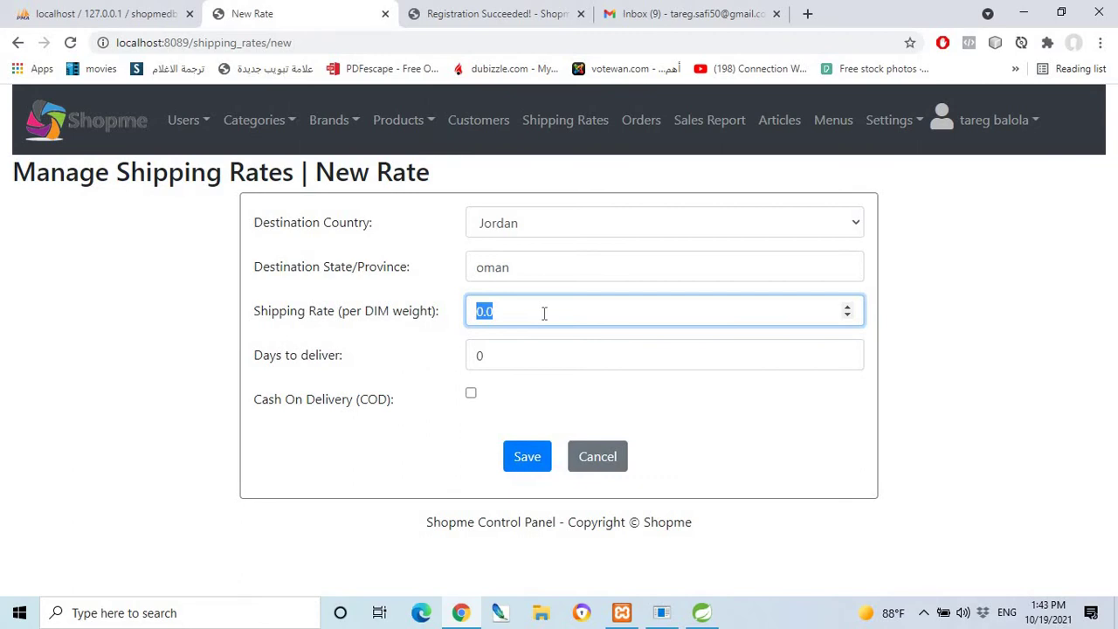
text(5)
click(514, 358)
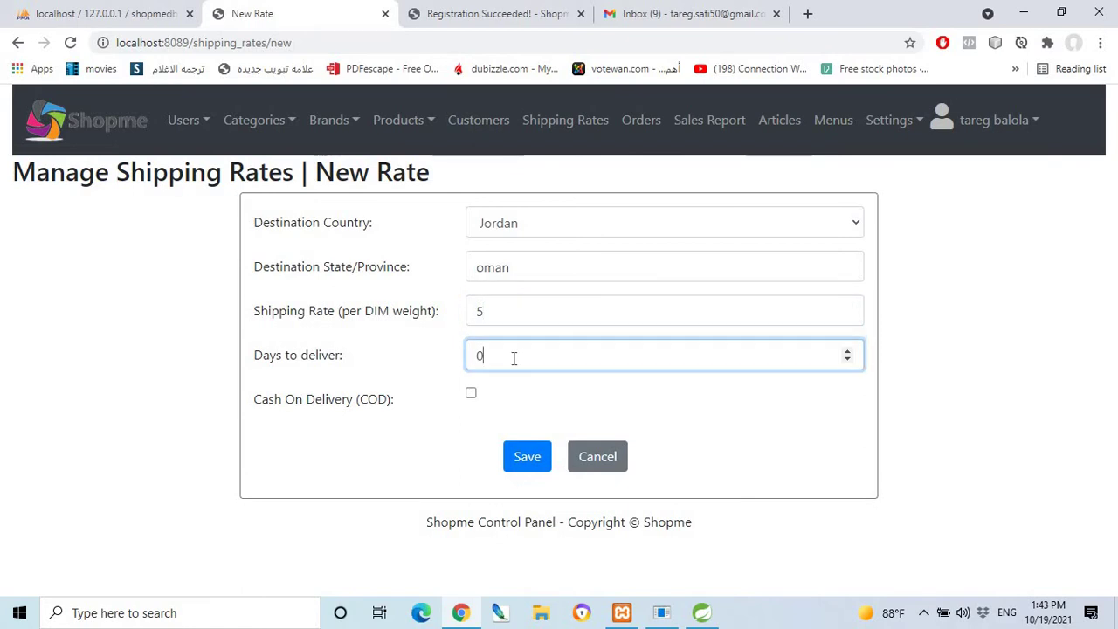
drag(515, 358, 476, 356)
text(4)
click(471, 393)
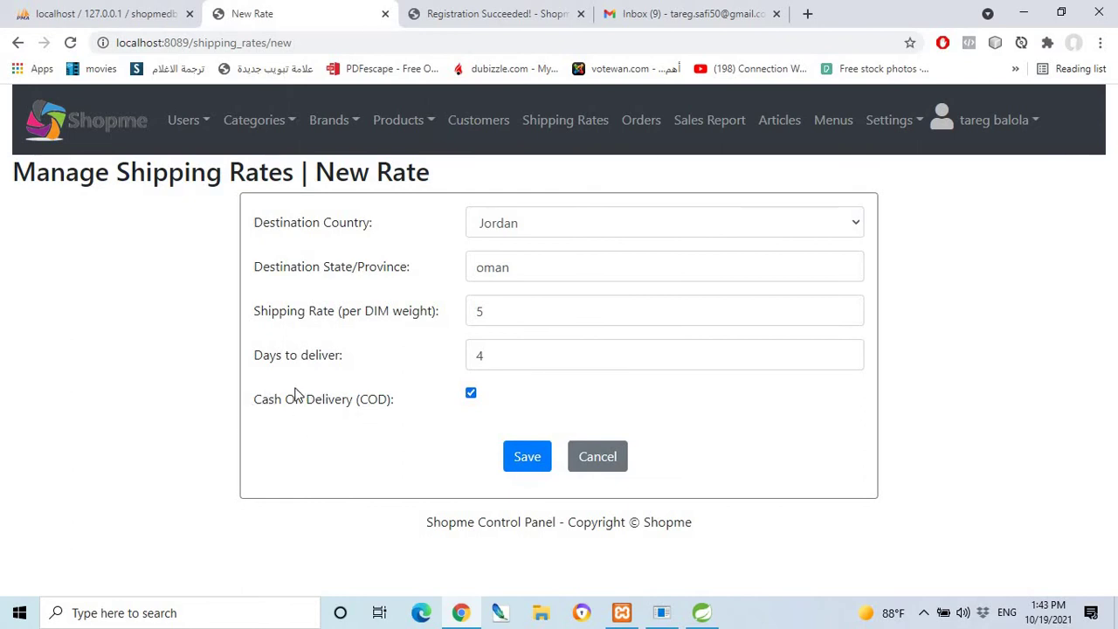
click(527, 456)
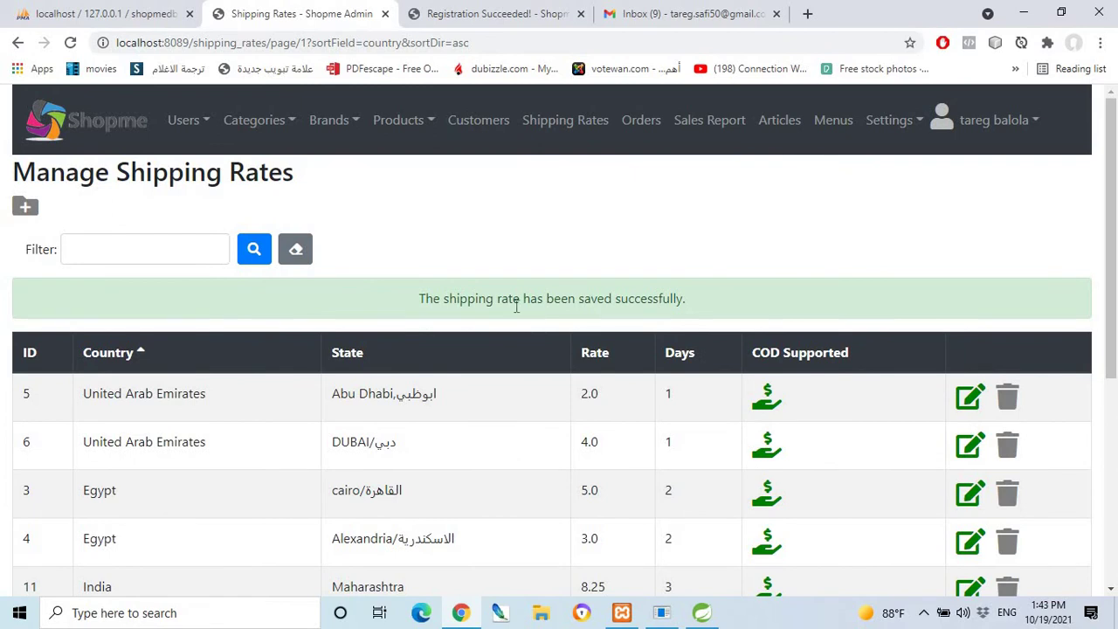
Check the new Jordan row in the rates table, then open Orders, which returns a server error.
scroll(669, 462, down, 5)
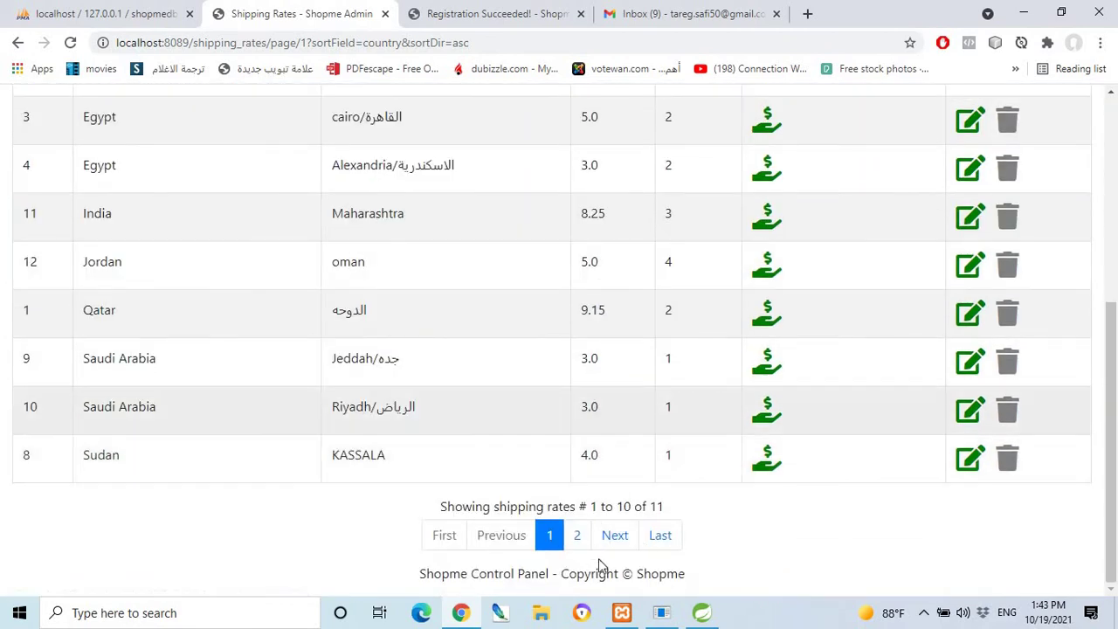
scroll(552, 416, up, 5)
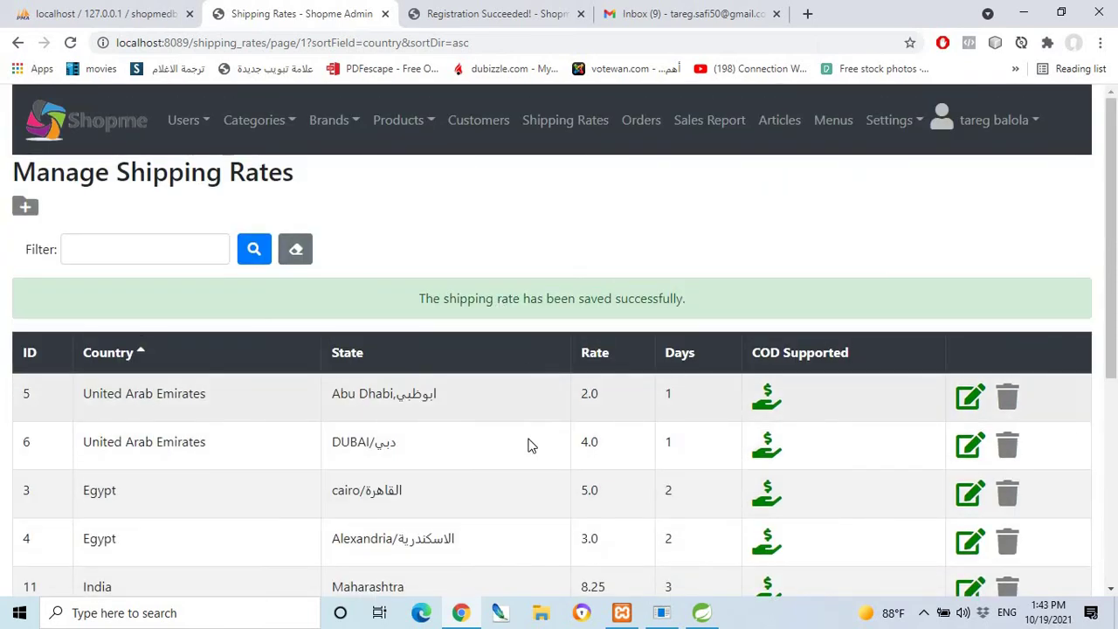
scroll(530, 446, down, 5)
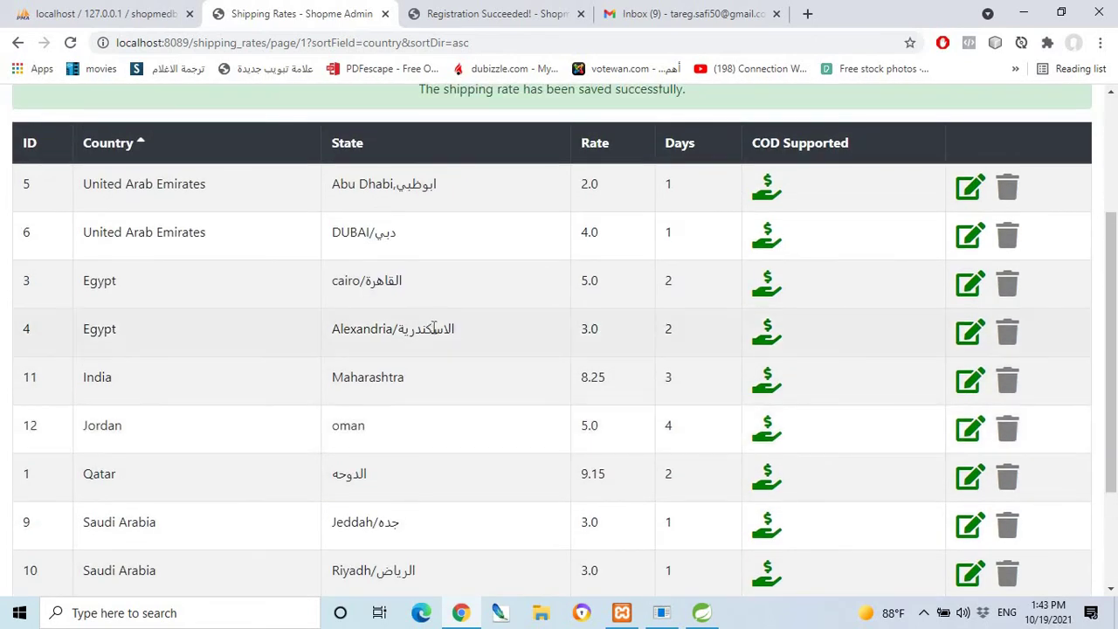
scroll(432, 340, down, 3)
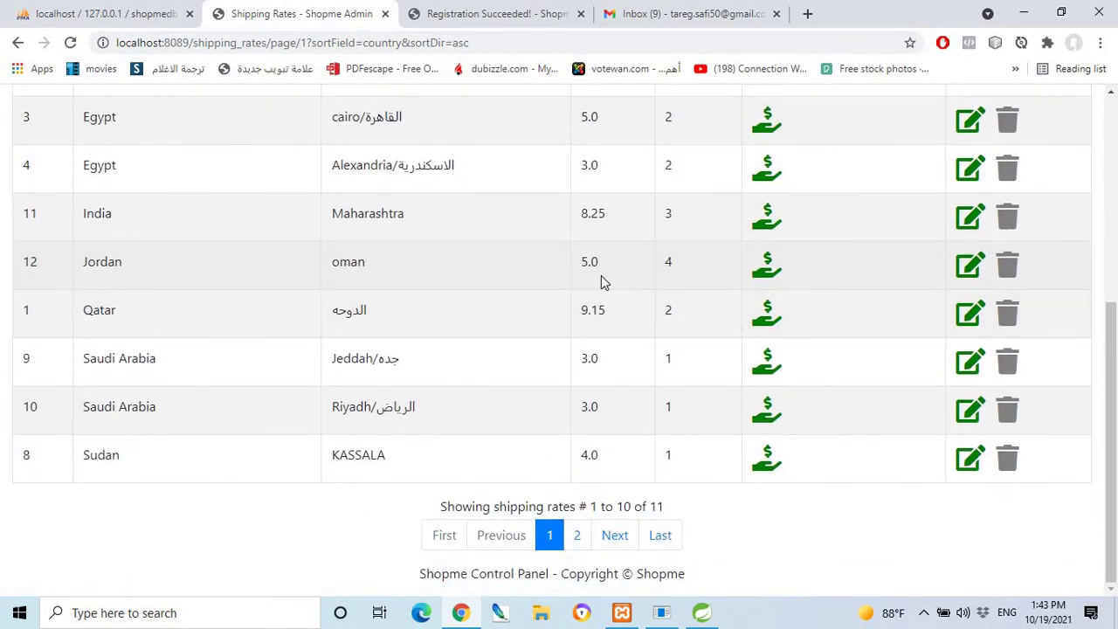
scroll(678, 291, up, 5)
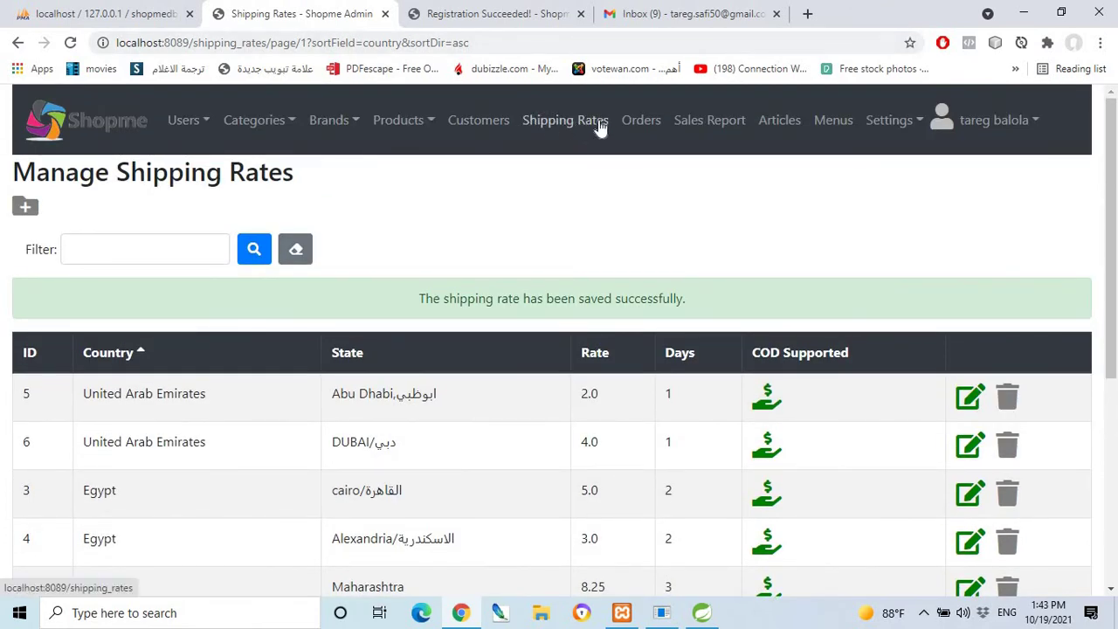
click(641, 124)
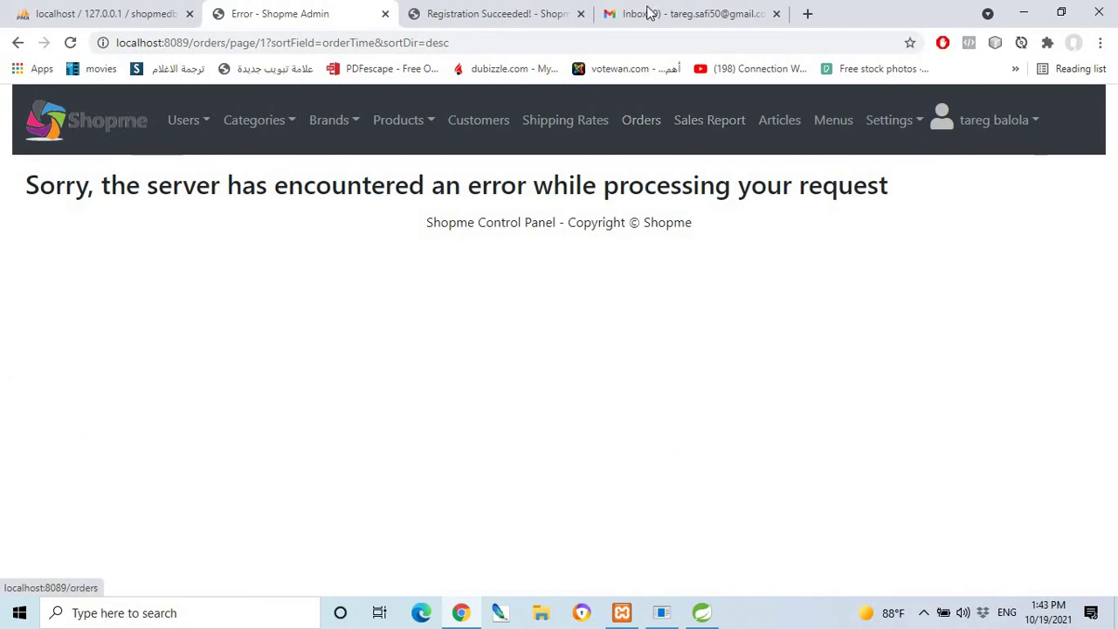
Go to the storefront's login page, then come back to the admin tab.
click(495, 12)
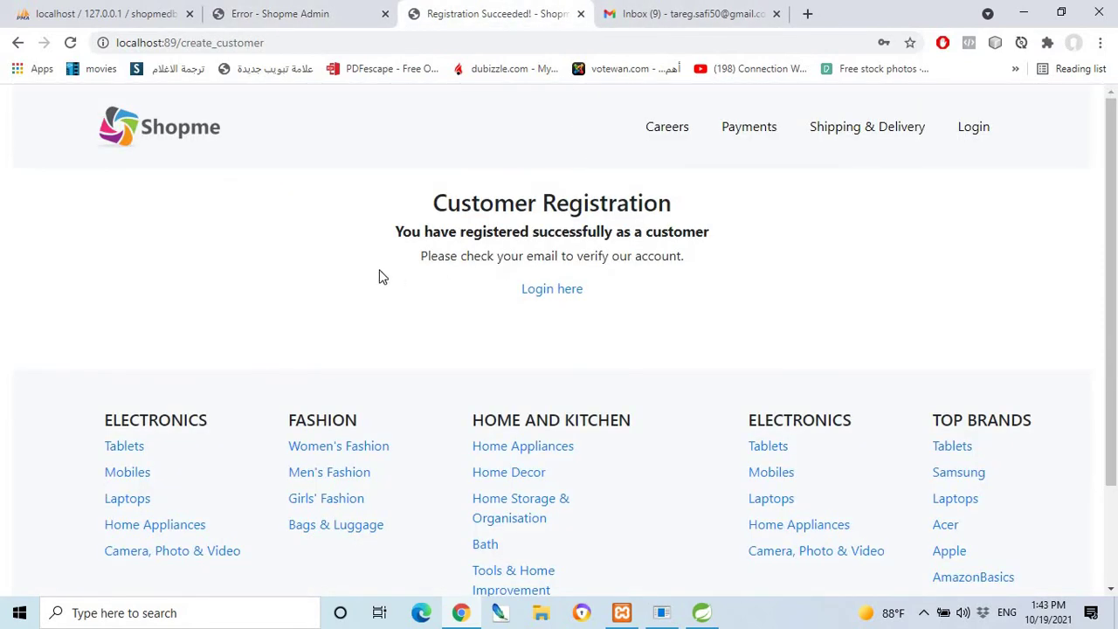
click(557, 297)
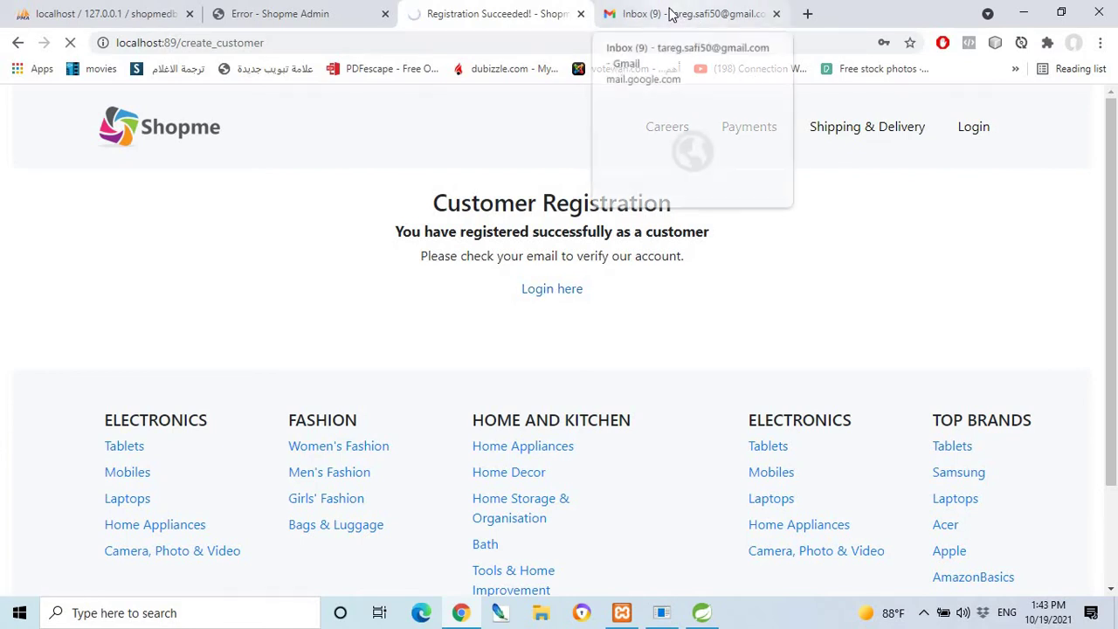
click(306, 13)
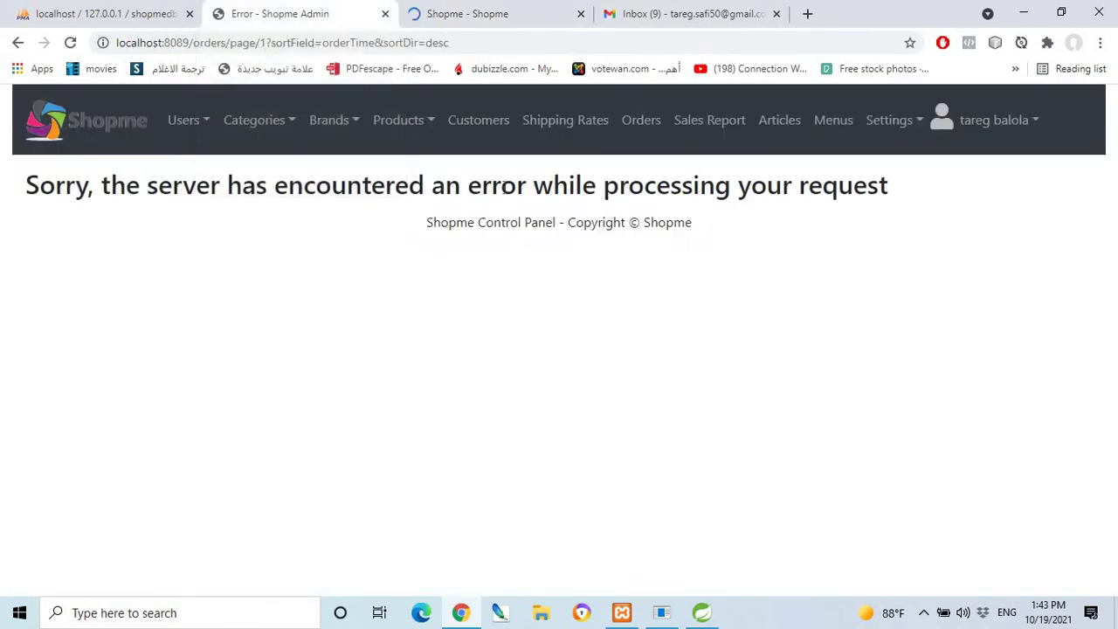
Attempt an admin login with the saved admin e-mail, a password and Remember Me.
click(496, 120)
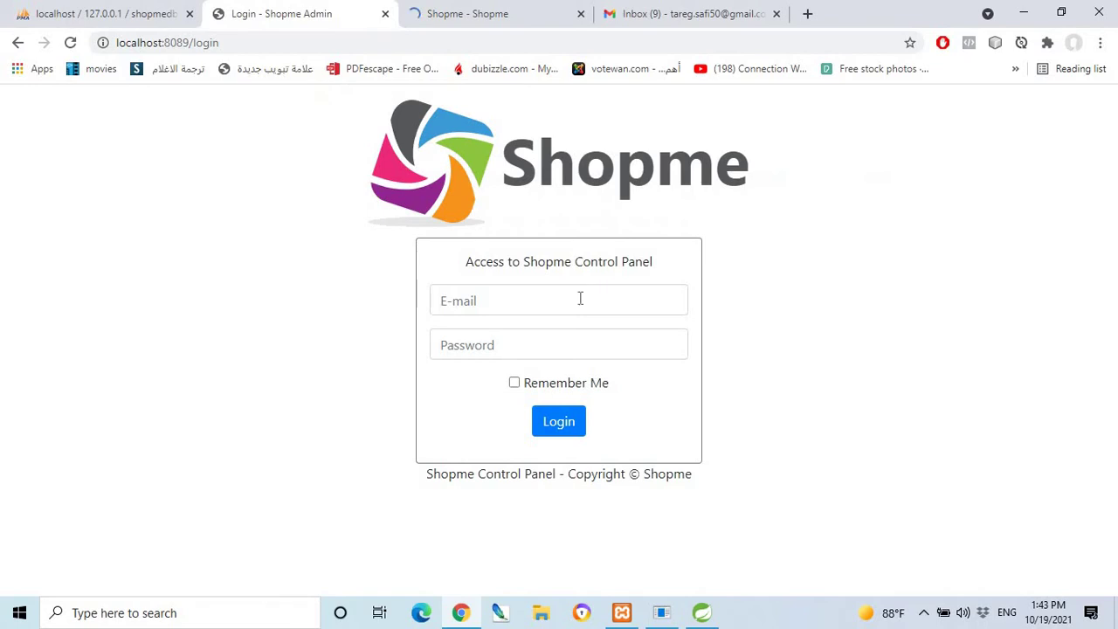
click(502, 305)
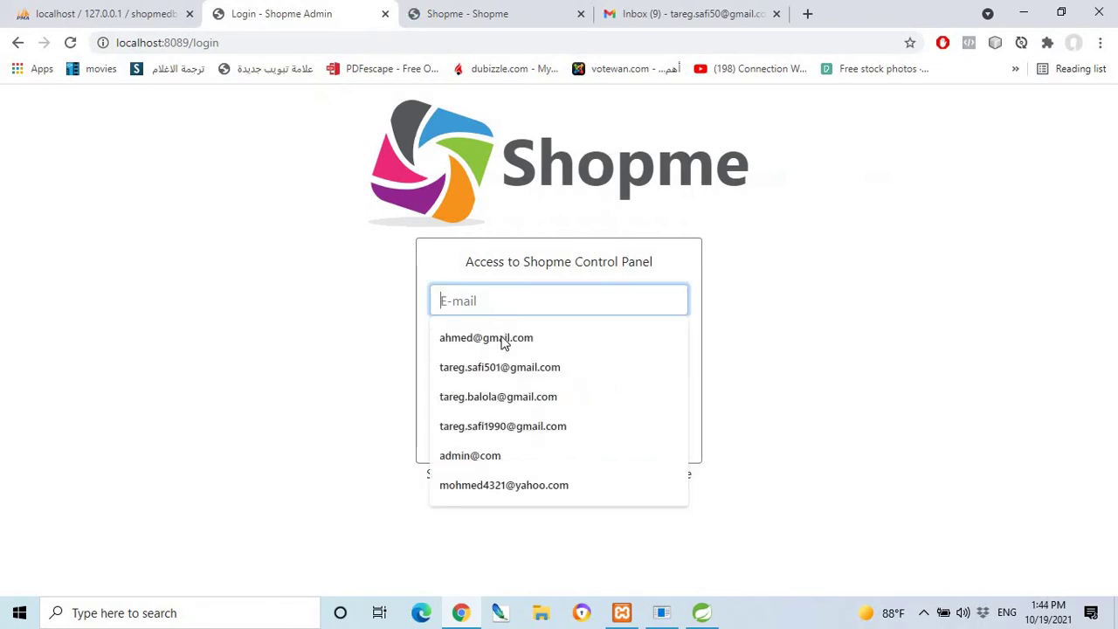
click(490, 400)
click(492, 343)
text(1)
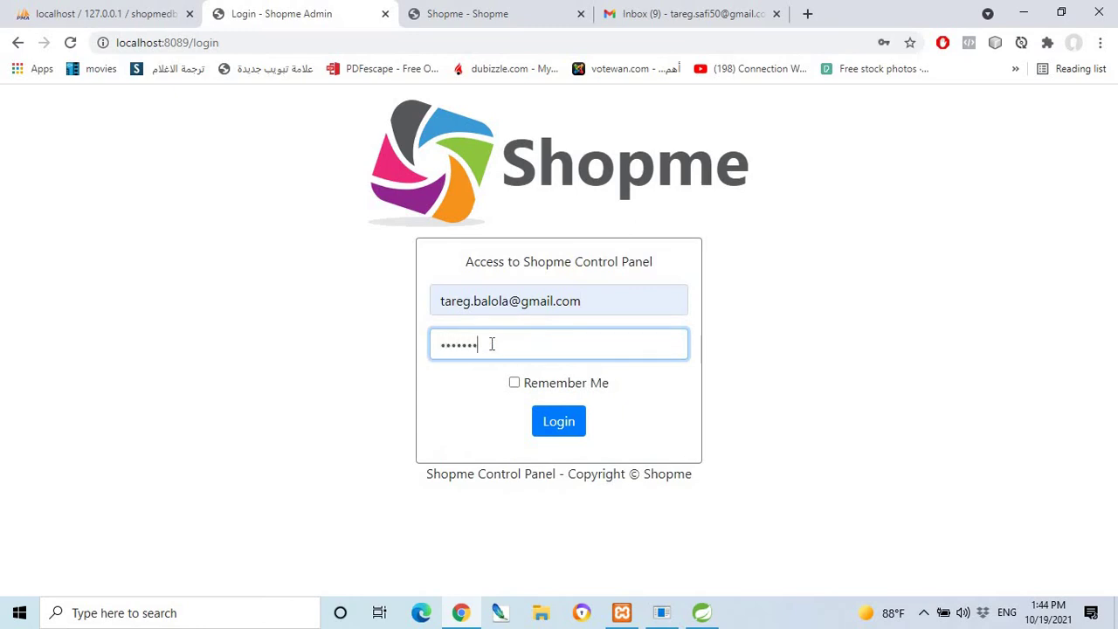
click(515, 384)
click(556, 426)
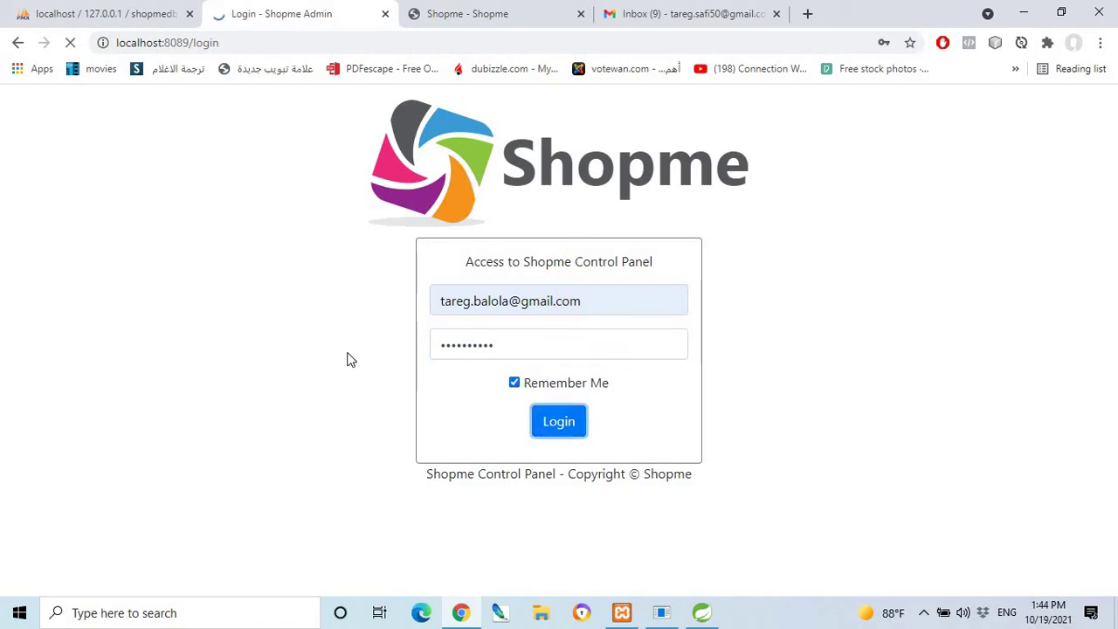
Sign in to the control panel again with the saved admin e-mail, password and Remember Me.
click(494, 301)
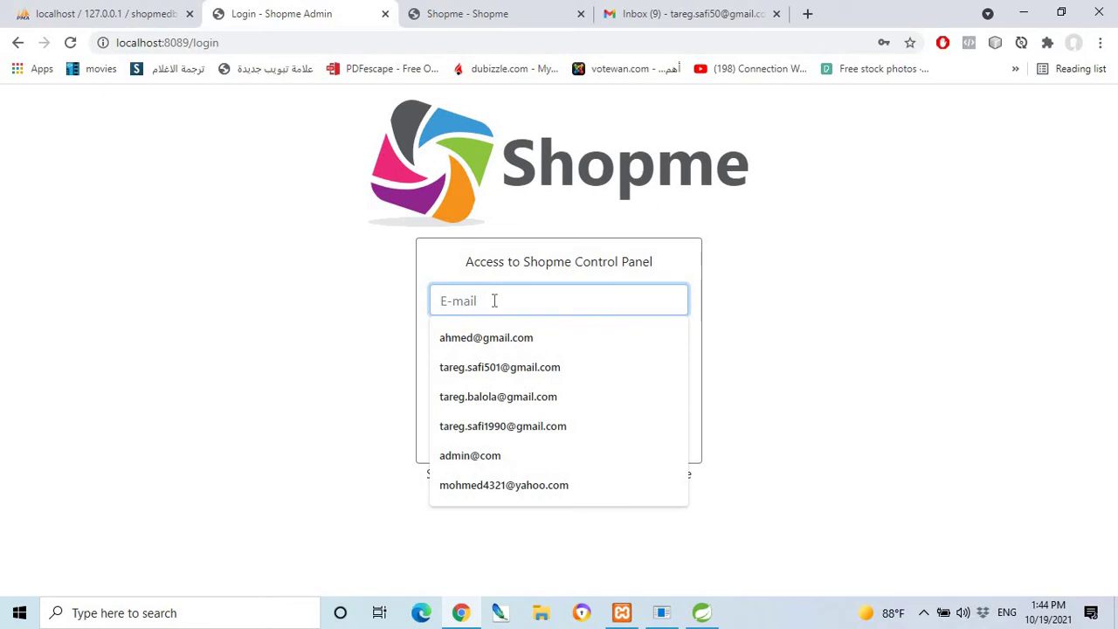
key(Down)
key(Down)
key(Down)
key(Return)
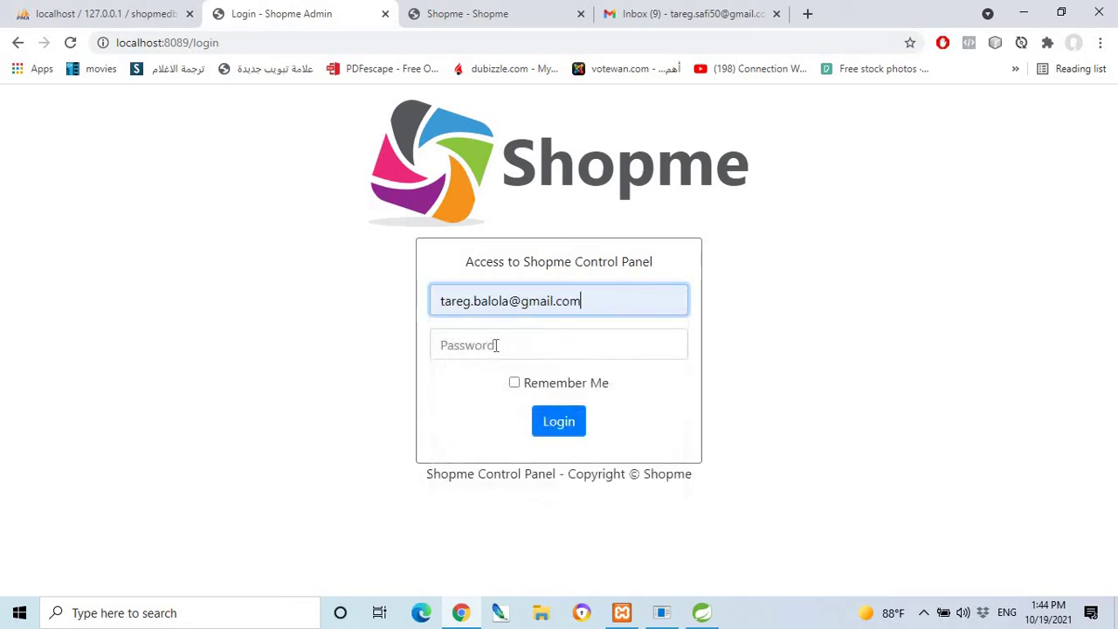
click(496, 345)
text(••)
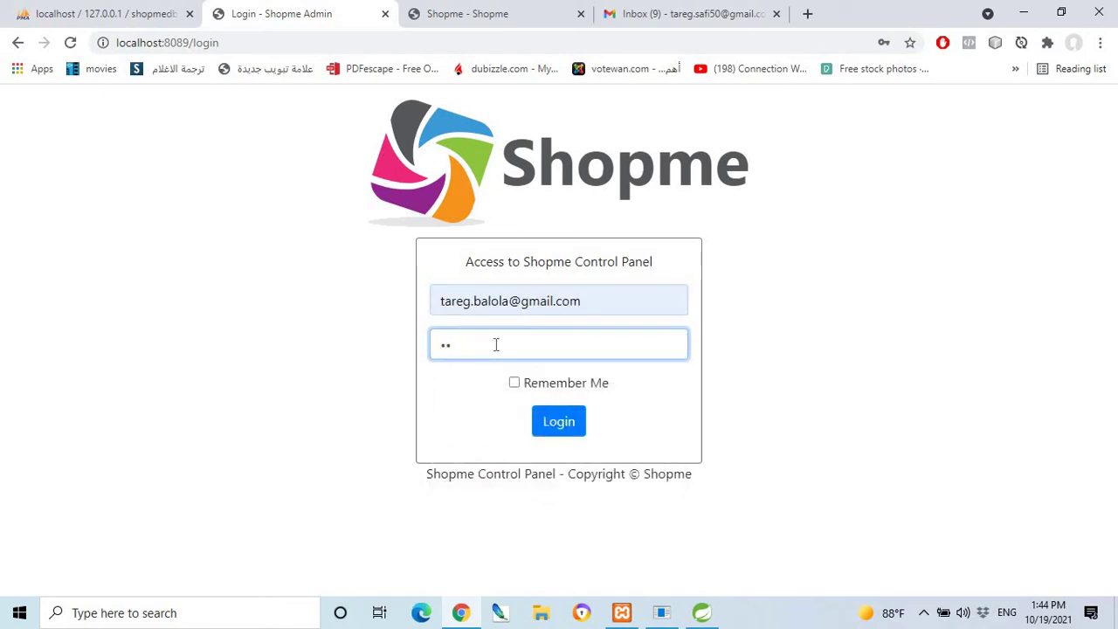
text(•••)
click(515, 383)
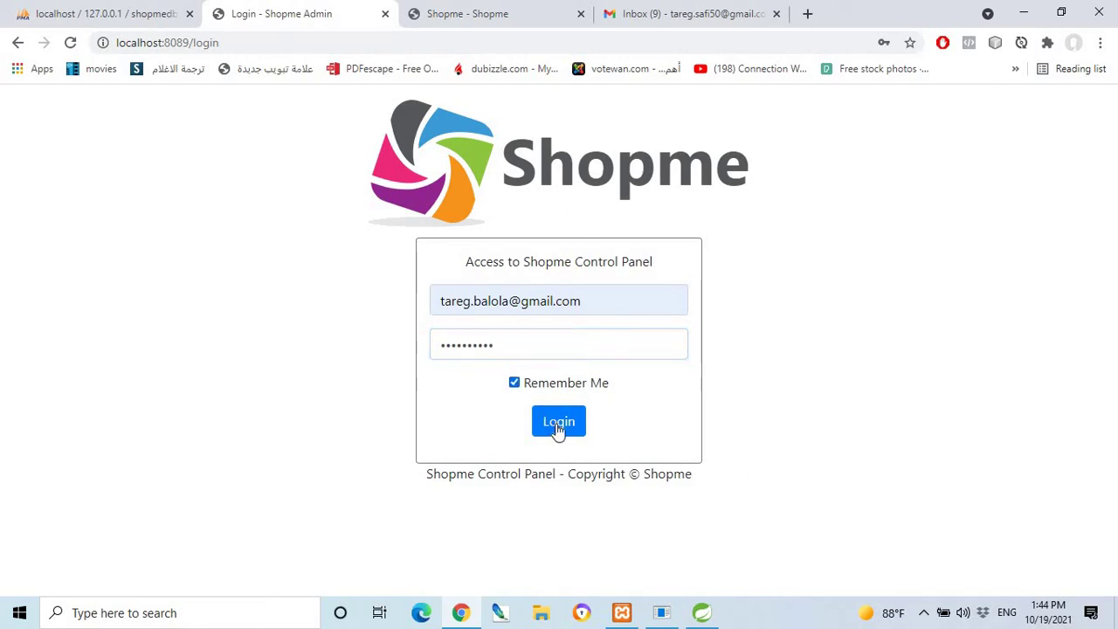
click(557, 426)
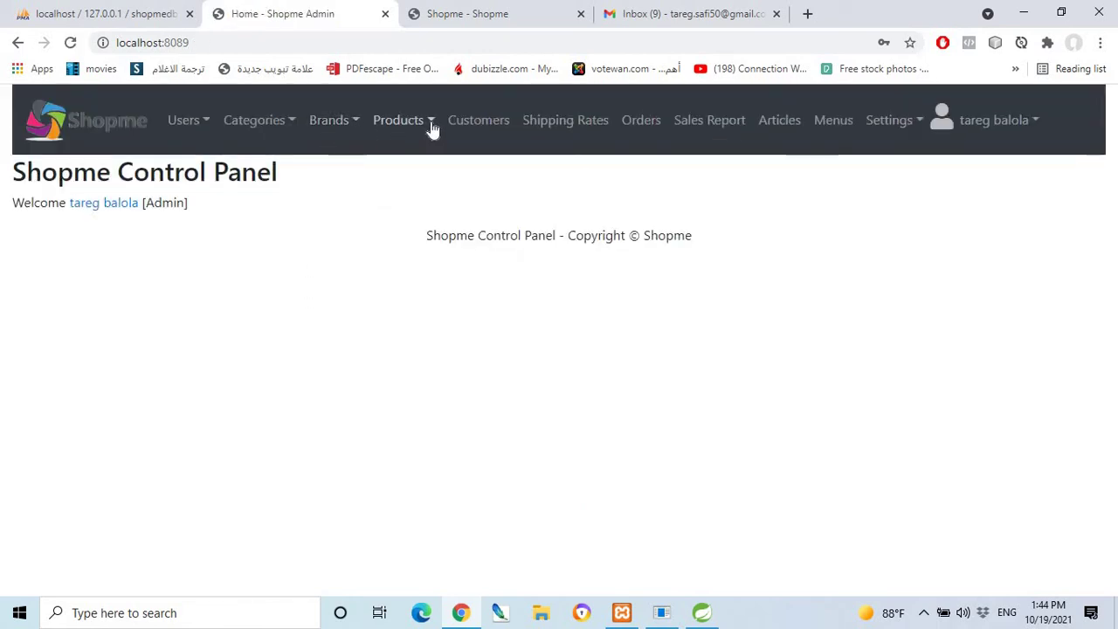
Open Customers and copy the first customer's e-mail address.
click(480, 124)
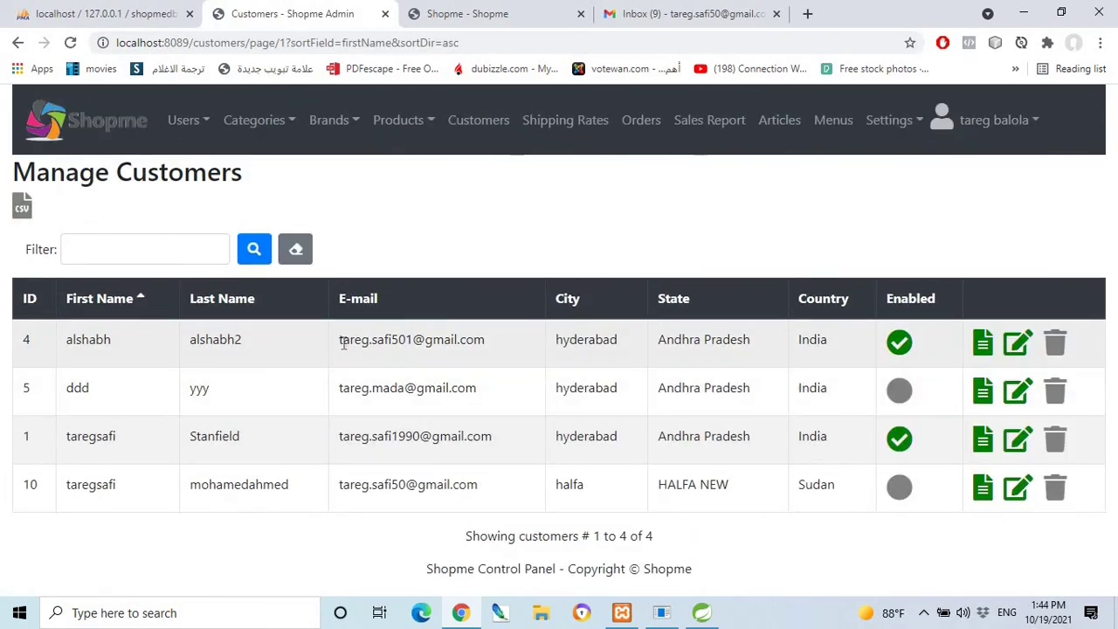
drag(339, 341, 493, 338)
key(ctrl+c)
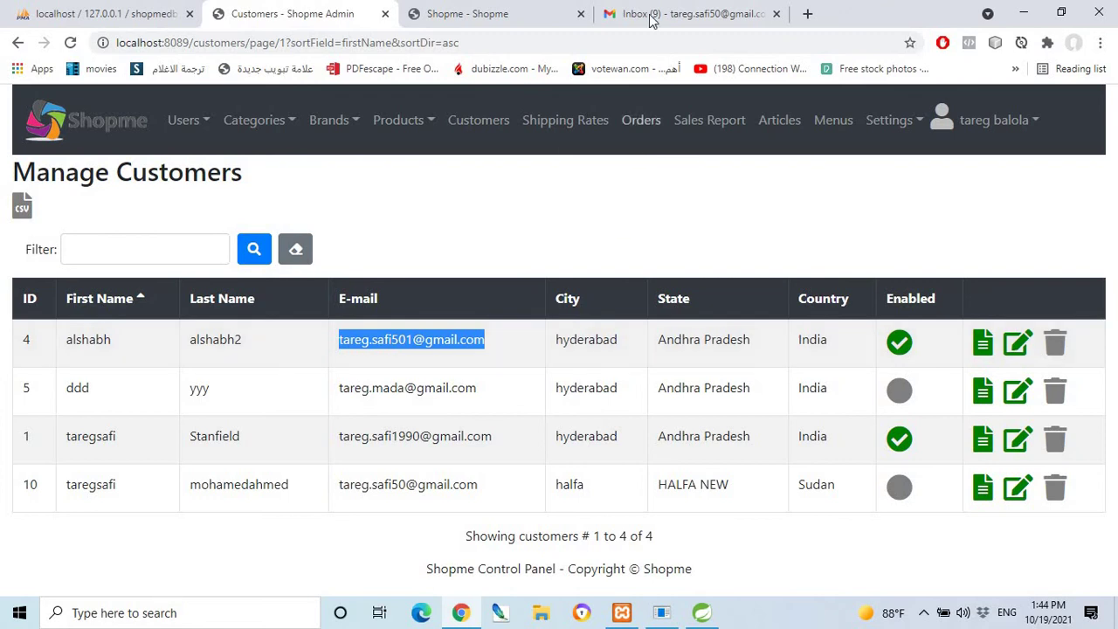
click(471, 13)
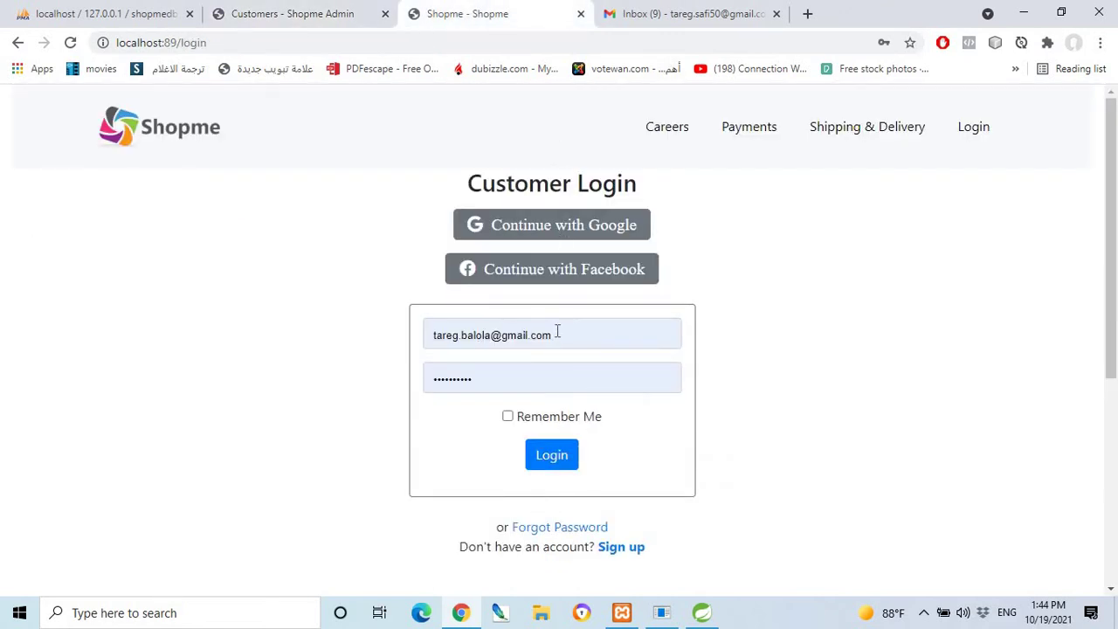
Log in to the storefront with the copied customer e-mail, a password and Remember Me.
drag(556, 332, 425, 327)
drag(584, 331, 420, 335)
key(ctrl+v)
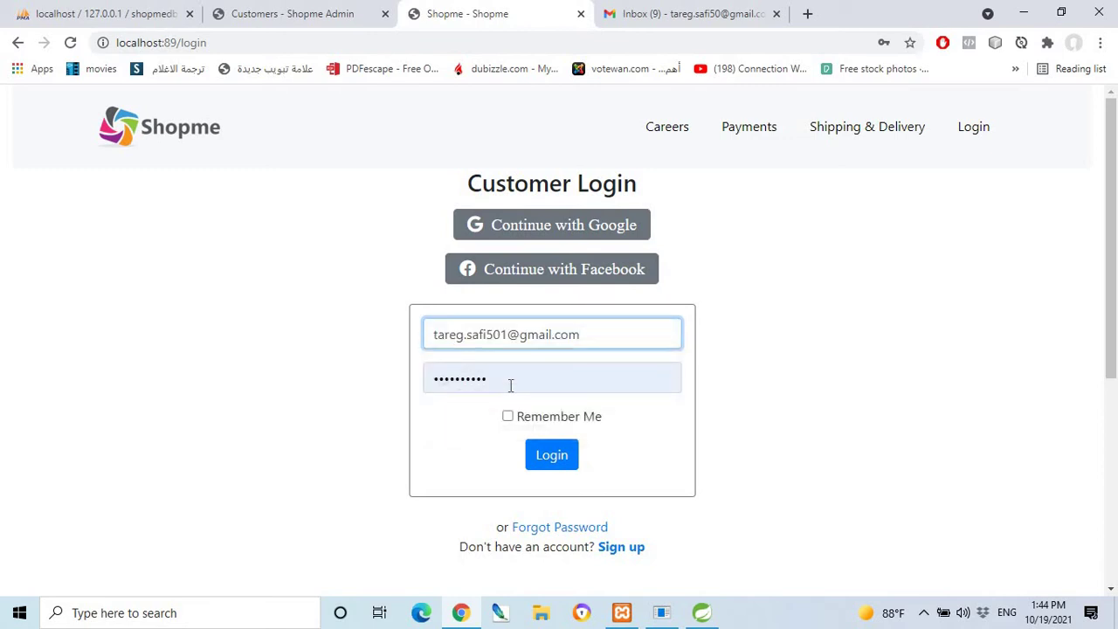
drag(509, 384, 443, 374)
text(••)
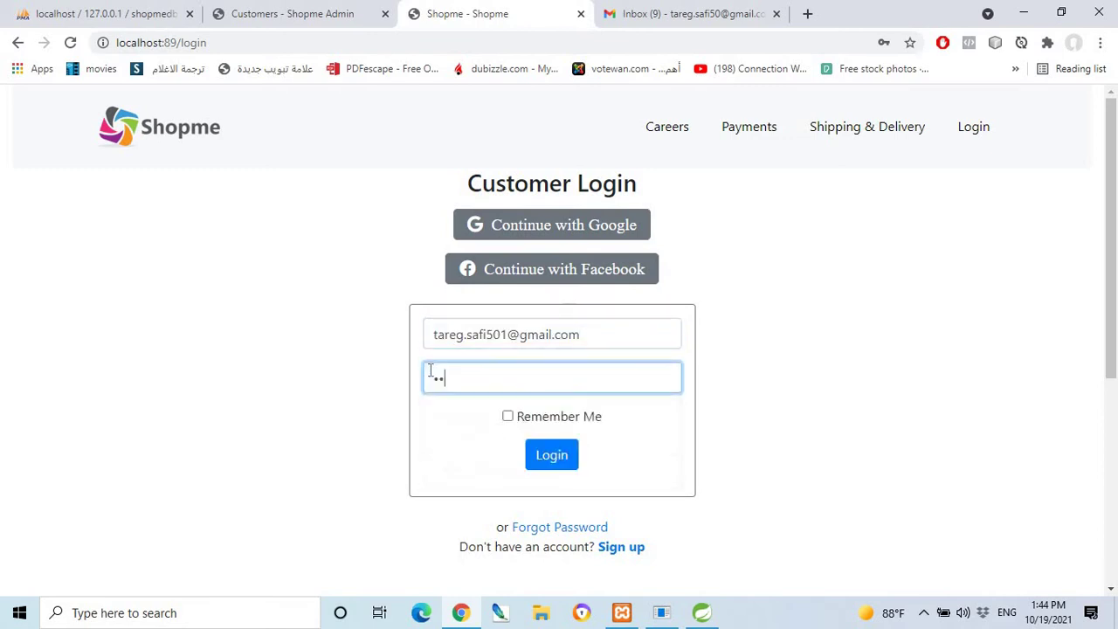
text(•••••)
click(508, 417)
click(549, 455)
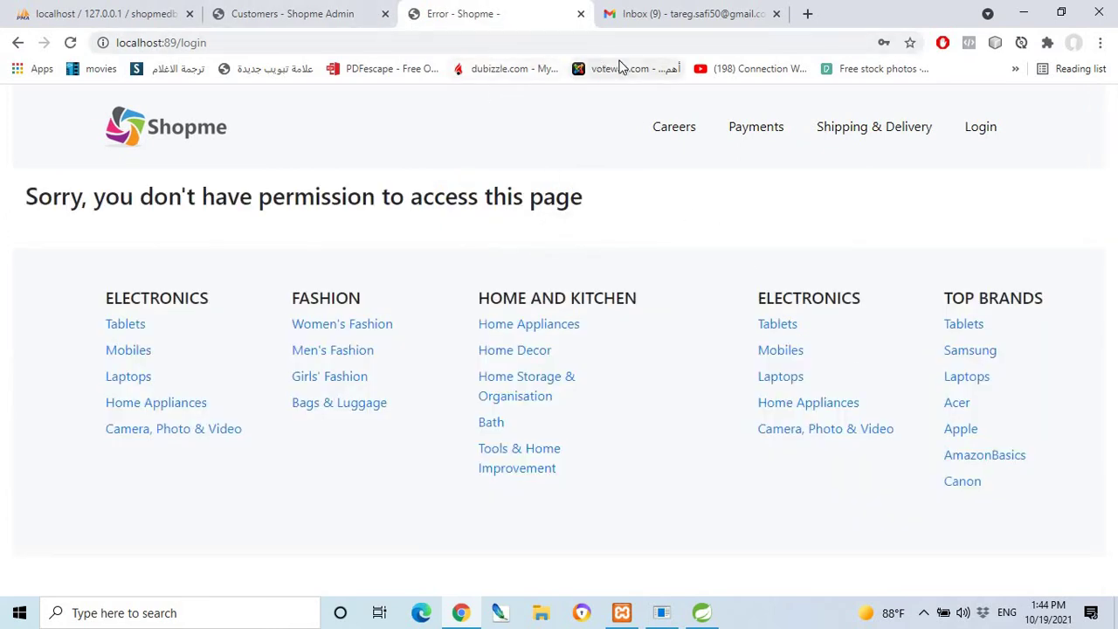
After the permission error, check the admin tab and reload the storefront home page.
click(315, 11)
click(463, 13)
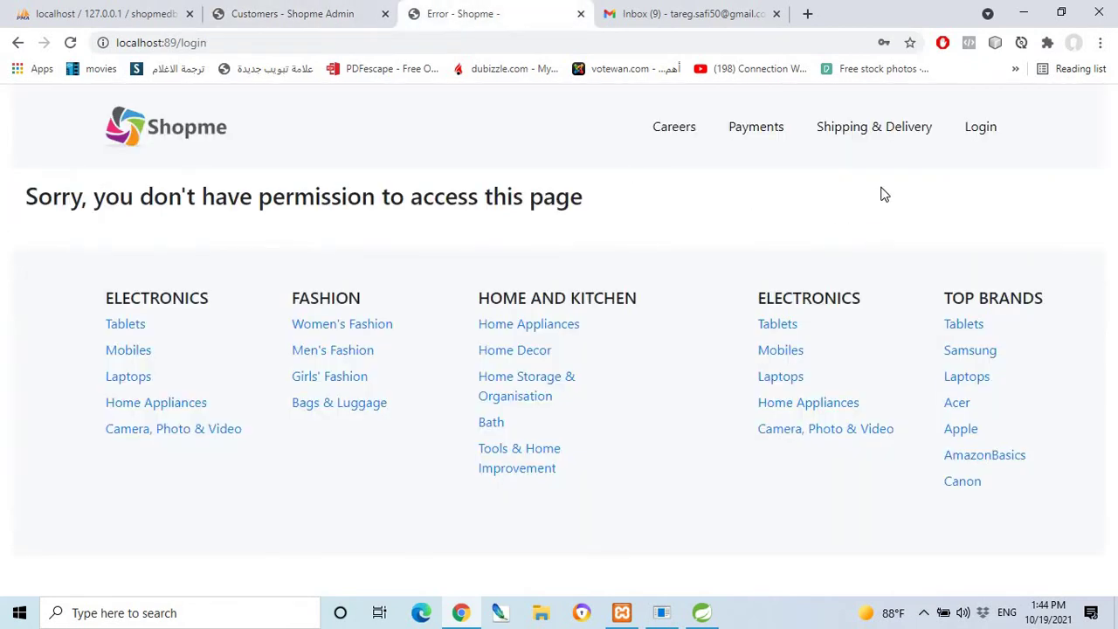
click(982, 129)
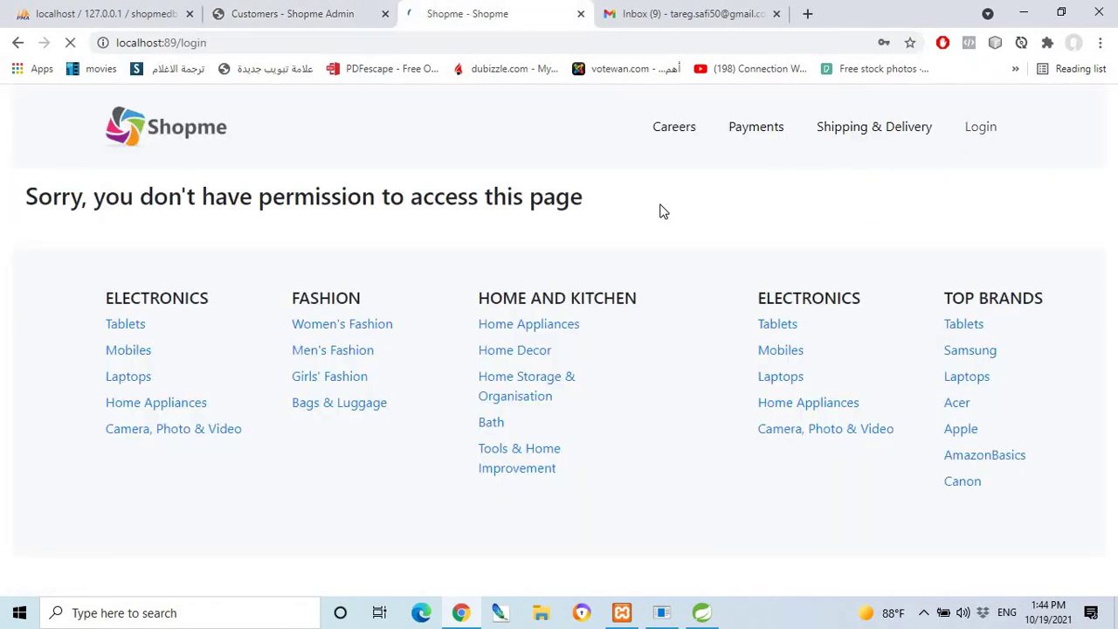
double_click(187, 42)
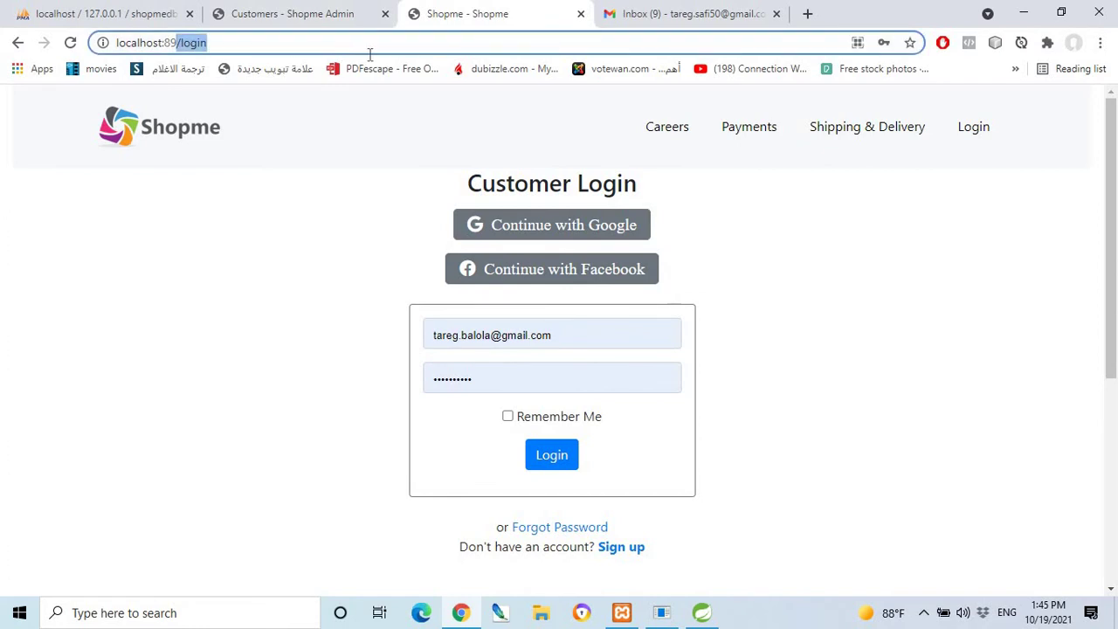
key(BackSpace)
key(Return)
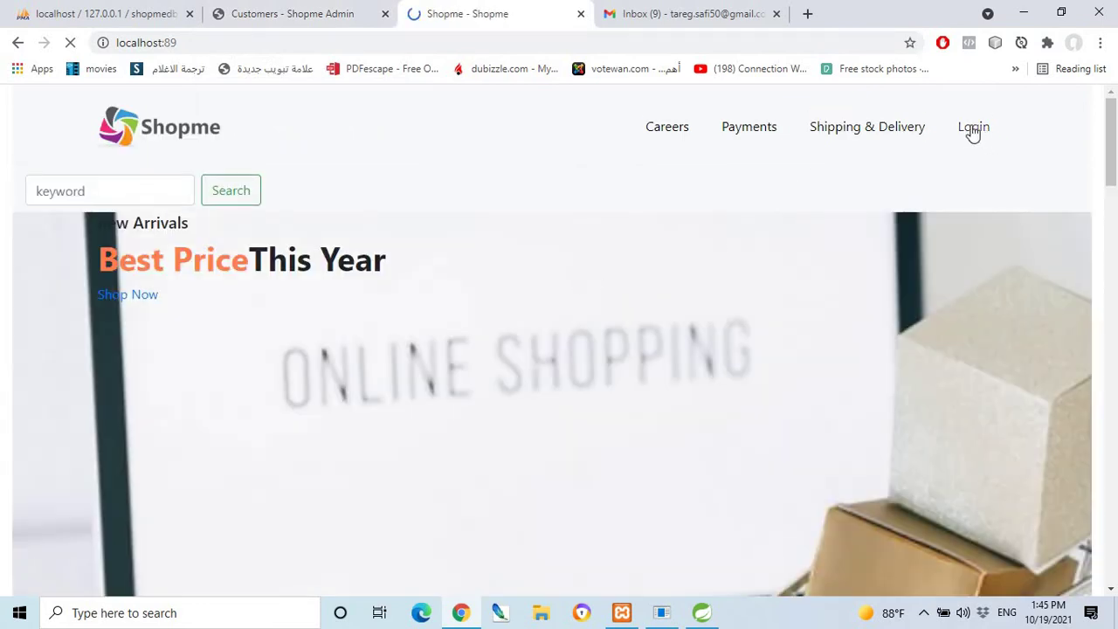
Retry the customer login with the pasted e-mail and Remember Me ticked.
click(990, 159)
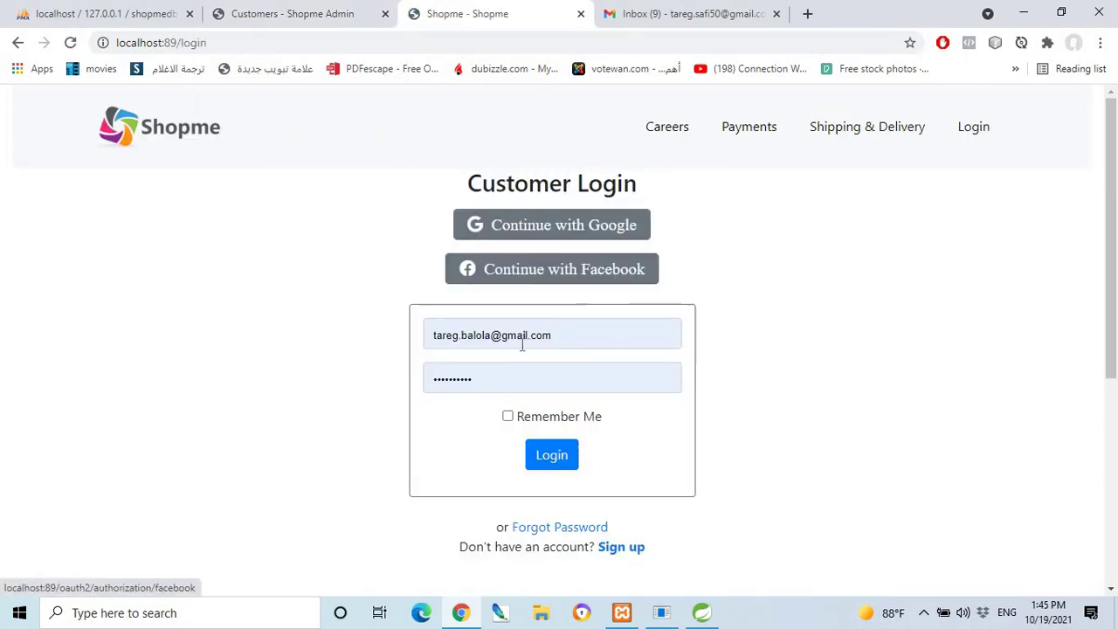
drag(568, 334, 401, 337)
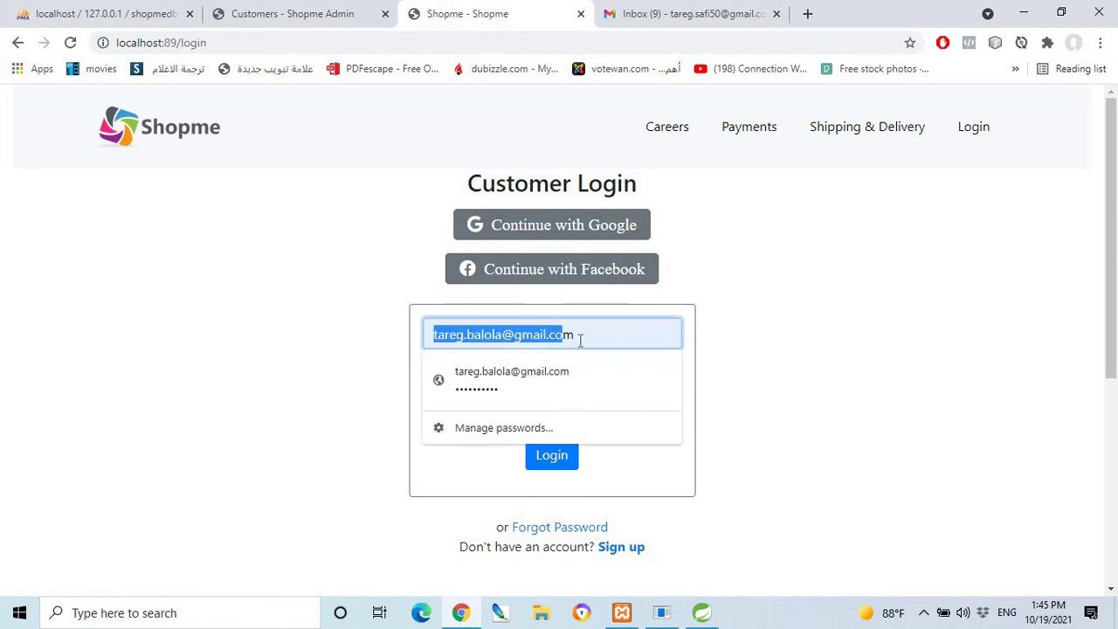
drag(577, 332, 426, 335)
key(ctrl+v)
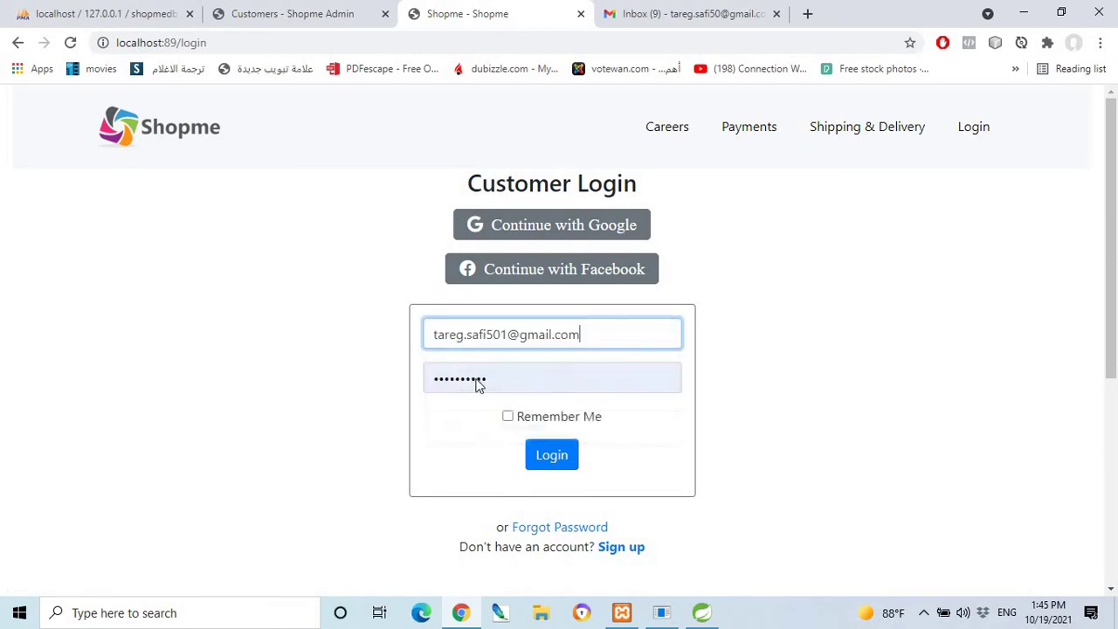
click(507, 417)
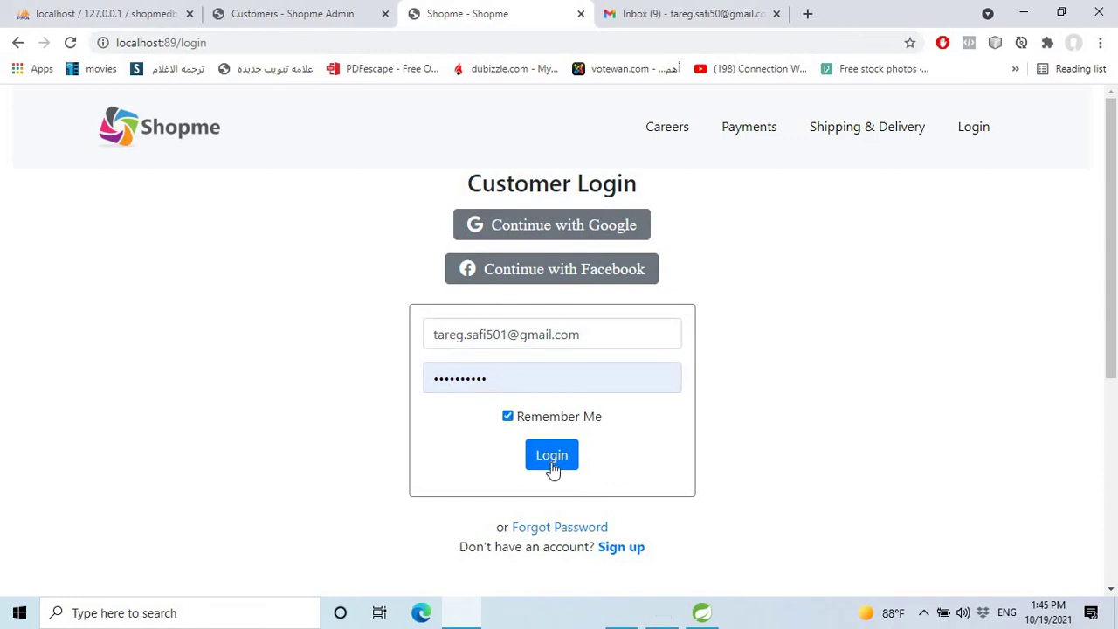
click(551, 461)
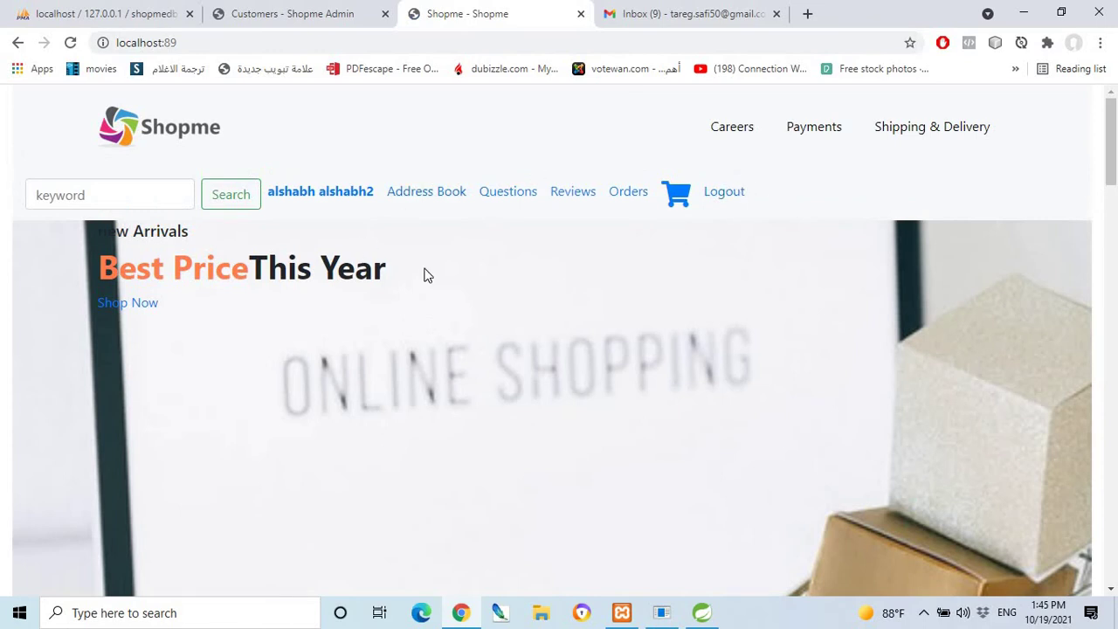
Add one nova 7i to the cart and view the cart alongside the camera gadget bag.
scroll(382, 325, down, 10)
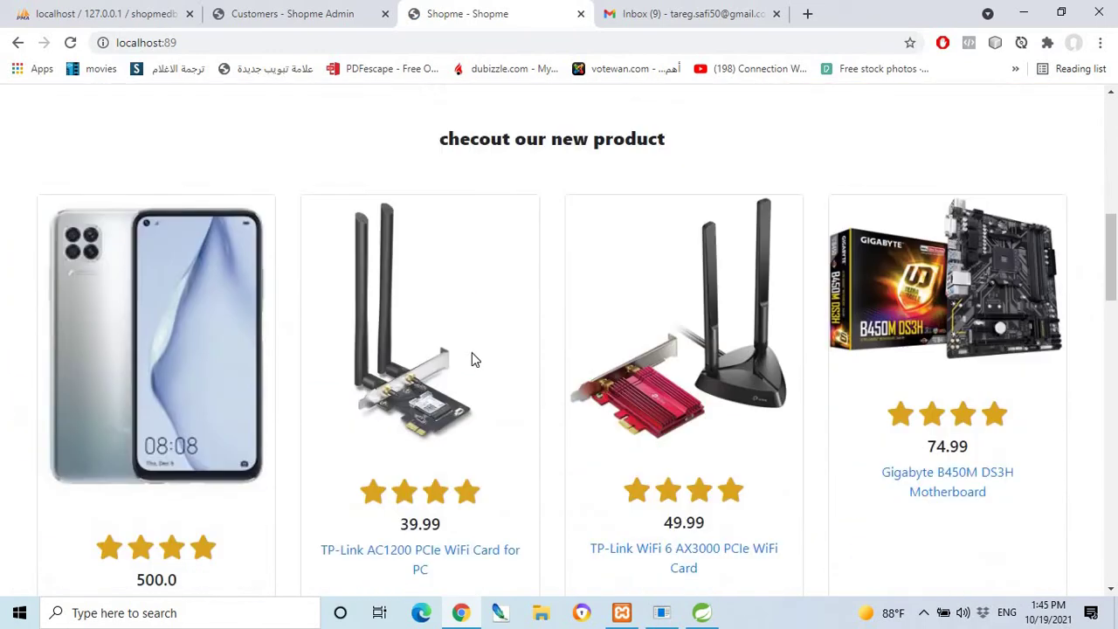
click(154, 393)
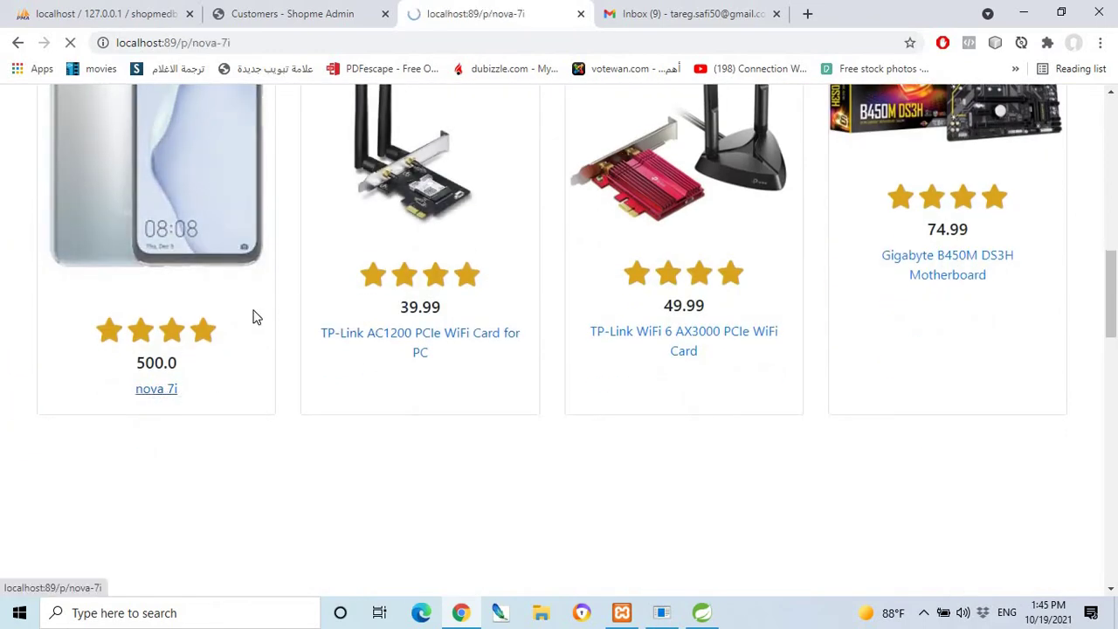
scroll(524, 385, down, 2)
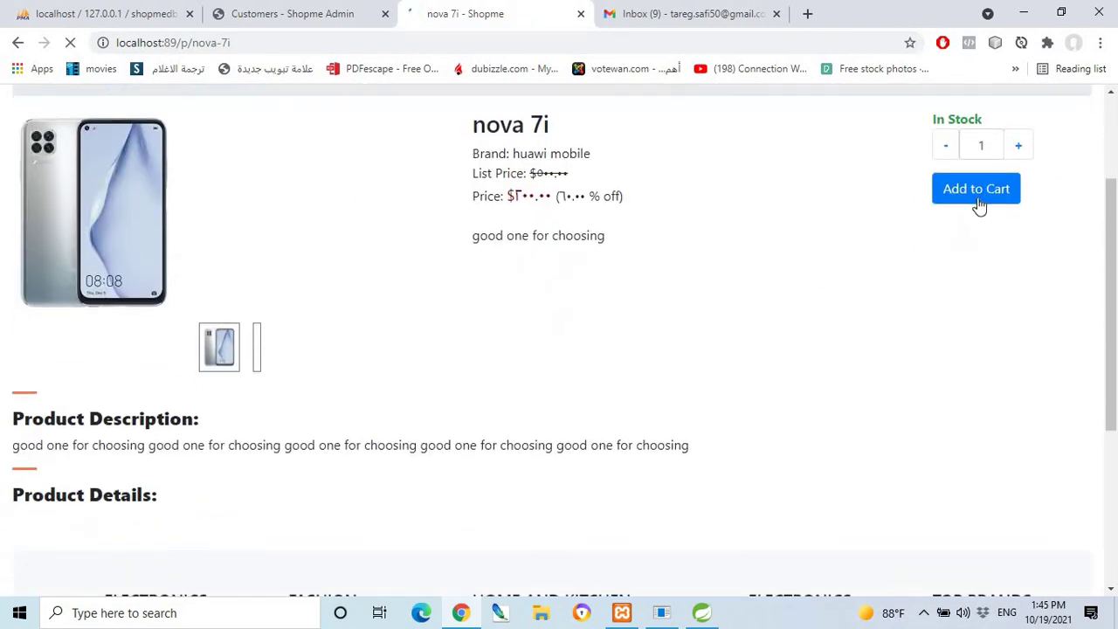
click(978, 203)
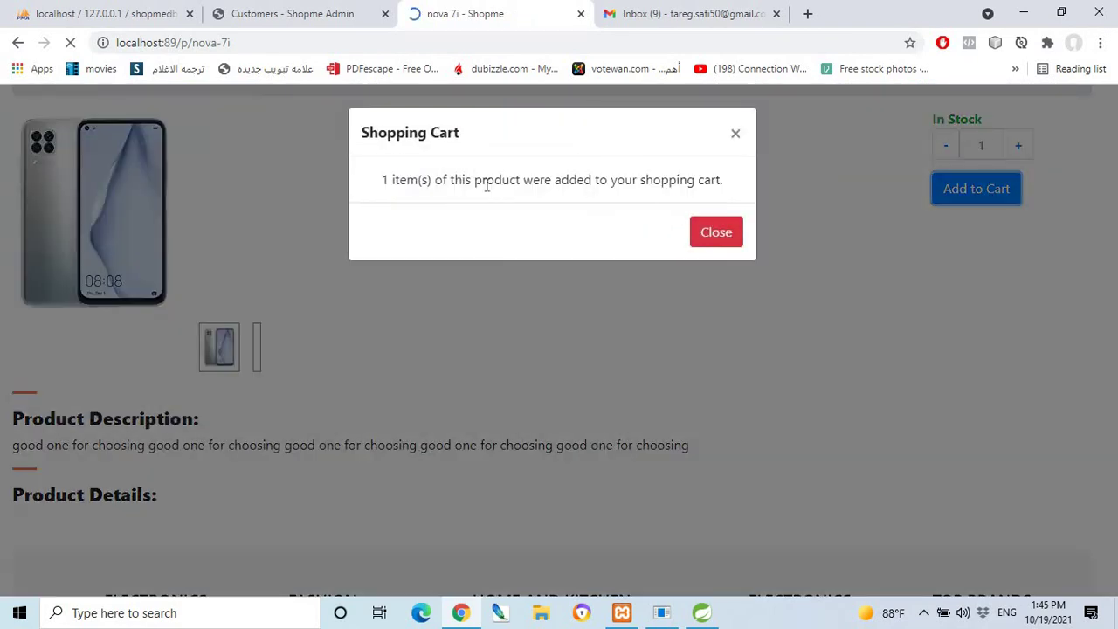
click(714, 234)
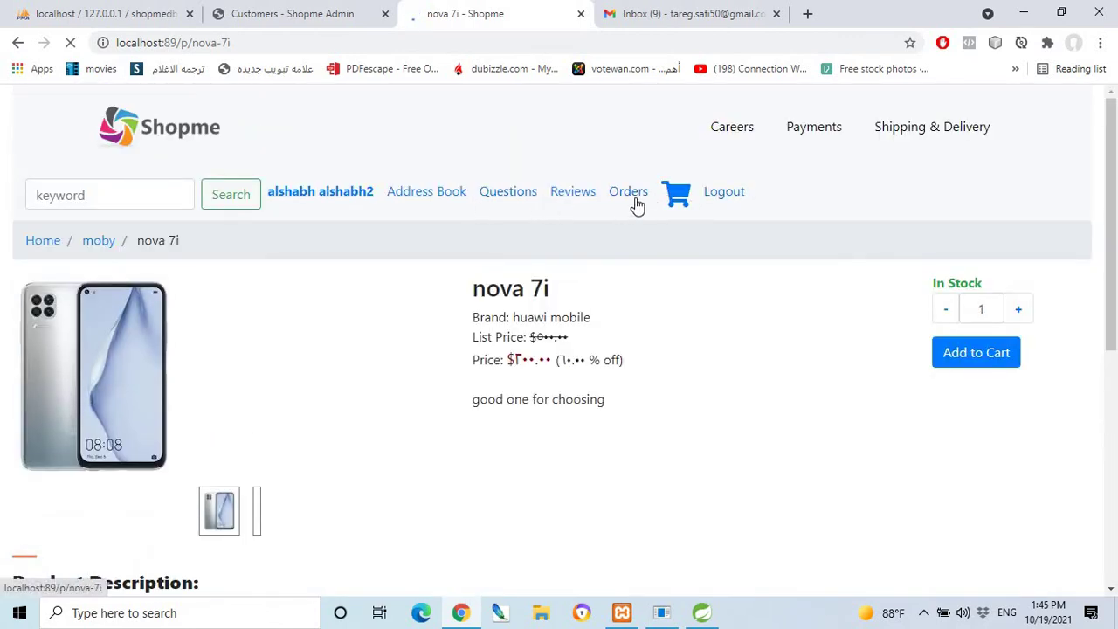
click(674, 197)
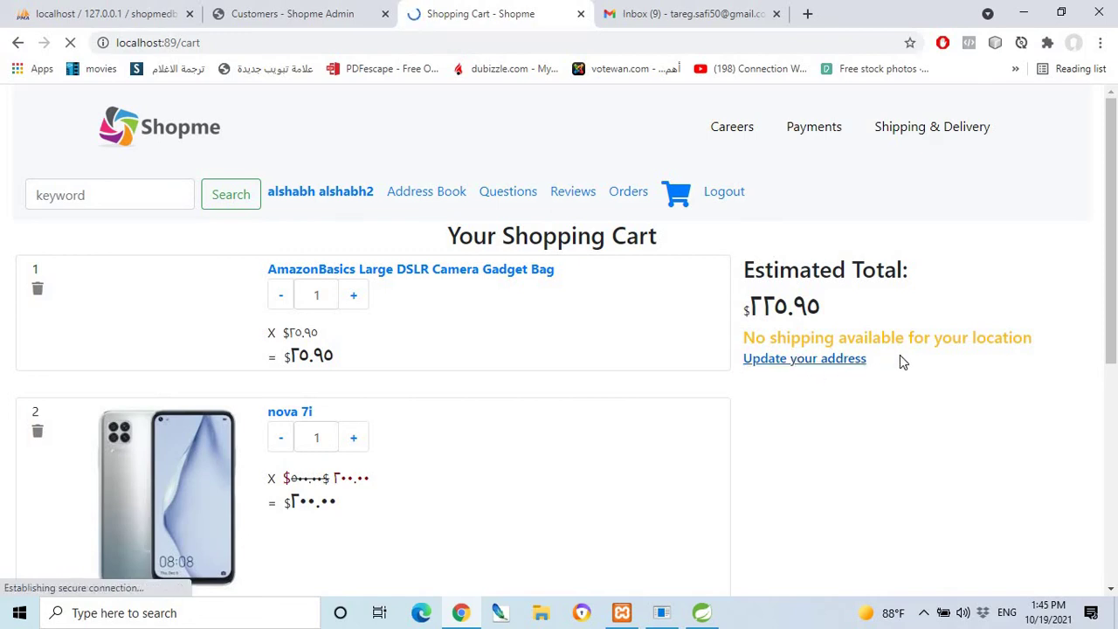
Open the account details form from the cart and glance at the admin customers list.
click(847, 358)
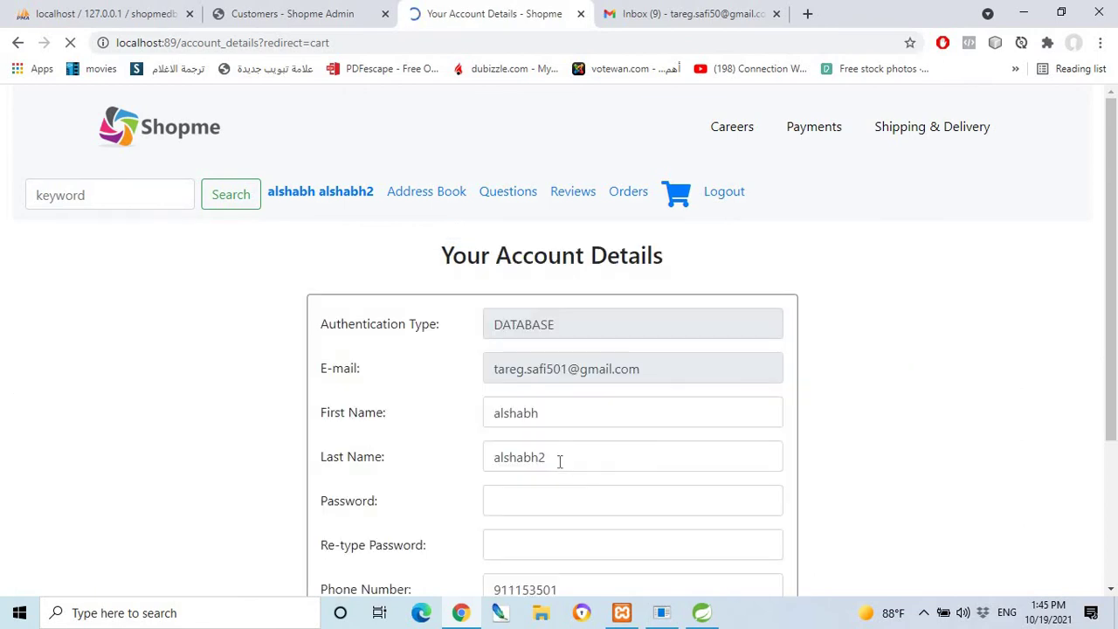
scroll(598, 374, down, 2)
scroll(594, 359, down, 3)
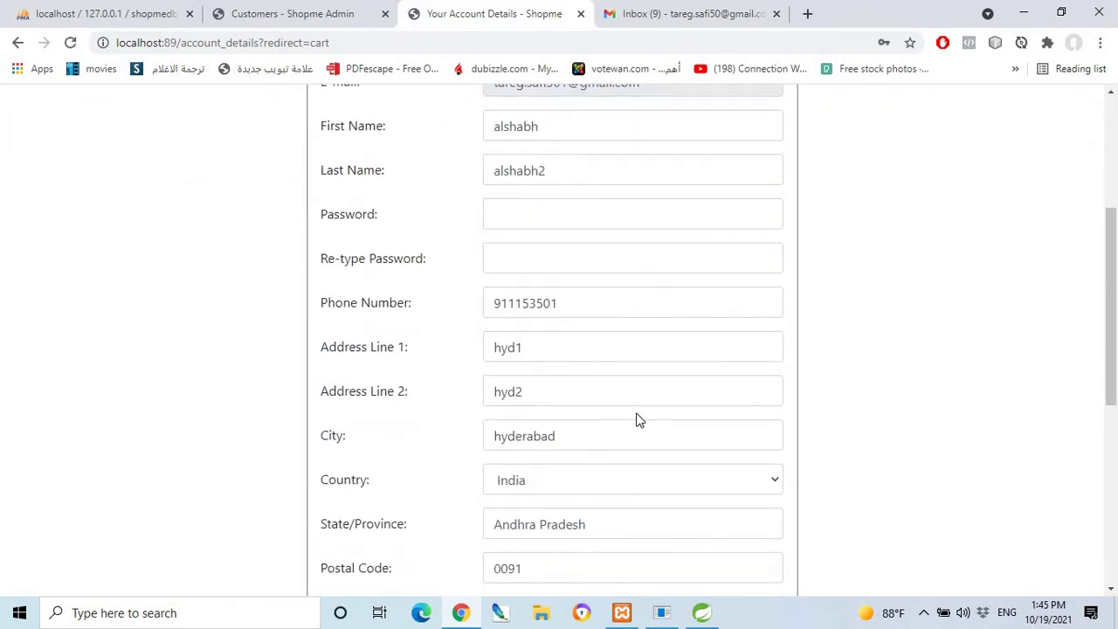
scroll(653, 395, up, 5)
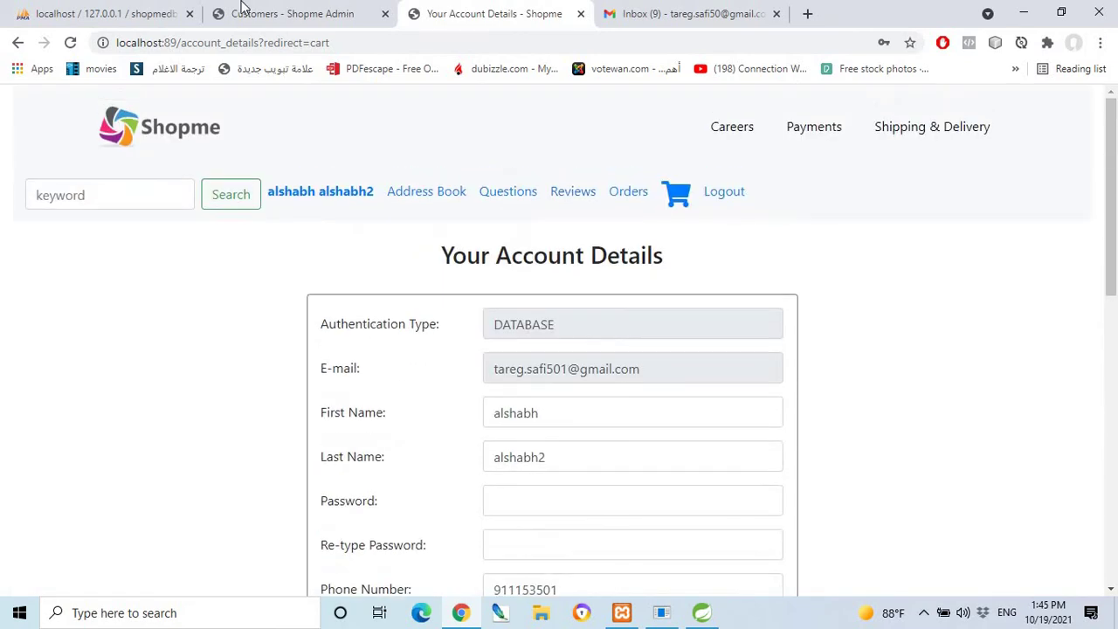
click(288, 13)
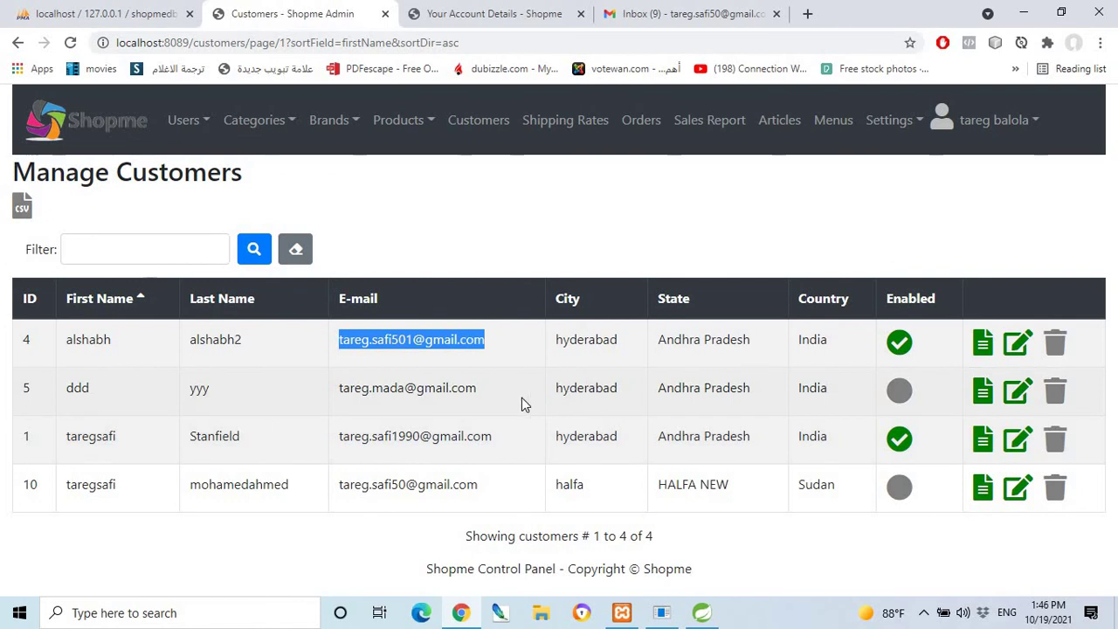
Submit the account details form, then switch to the admin Manage Customers list showing the India customer.
click(471, 13)
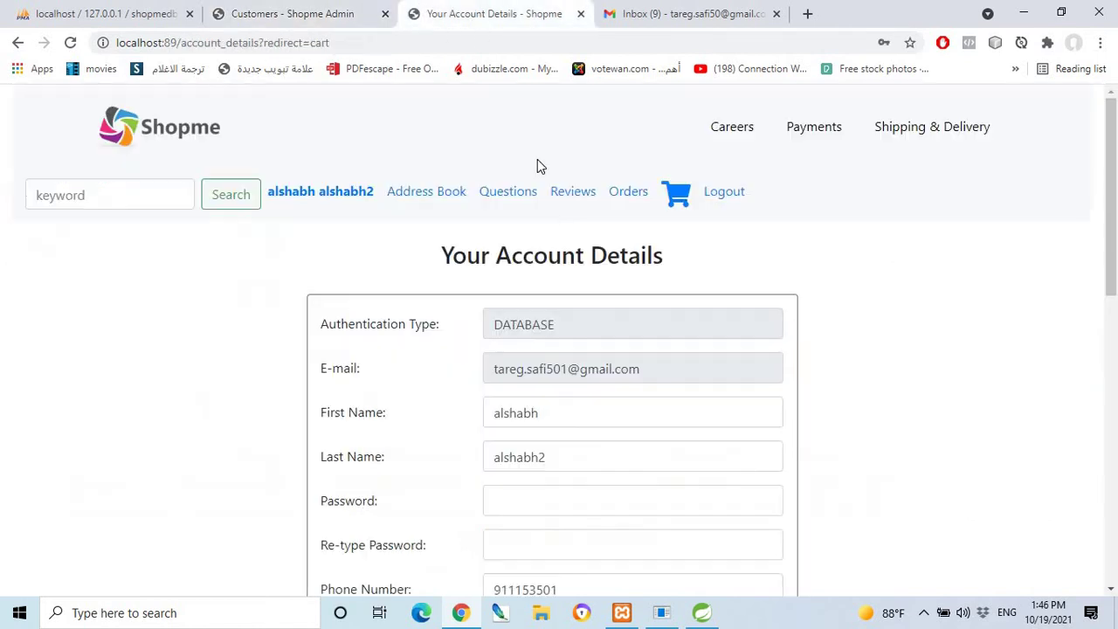
scroll(583, 466, down, 3)
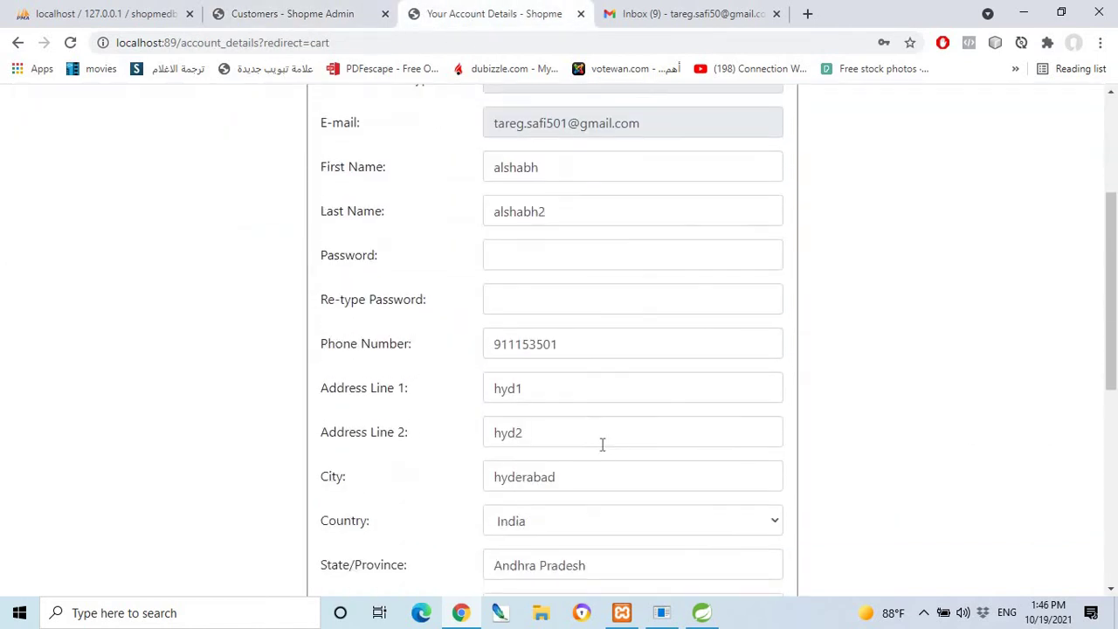
scroll(611, 454, down, 1)
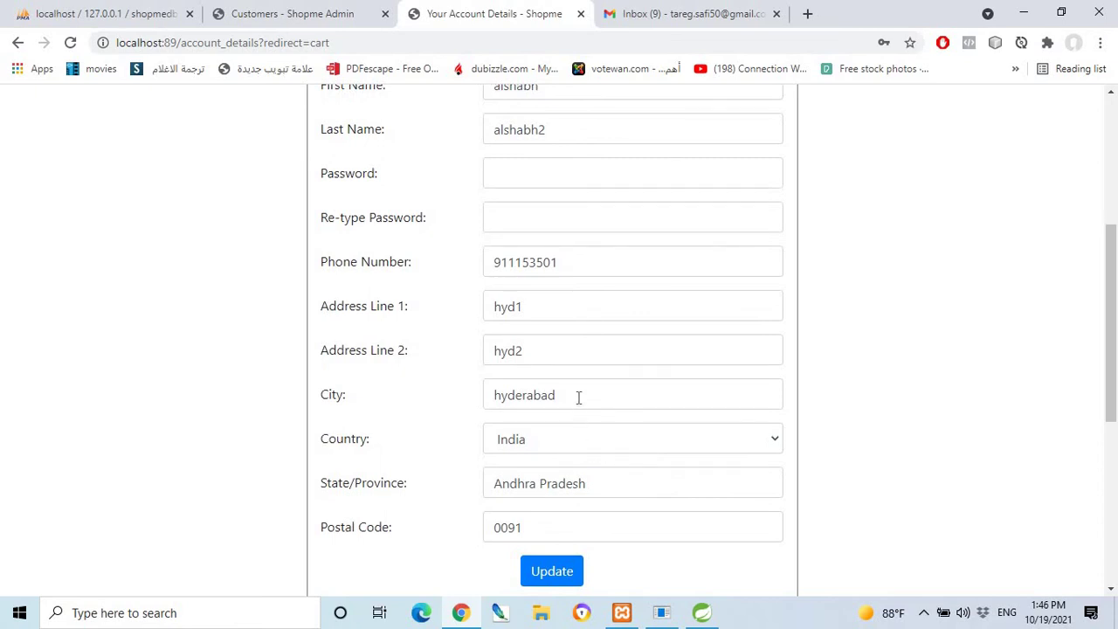
scroll(585, 450, down, 1)
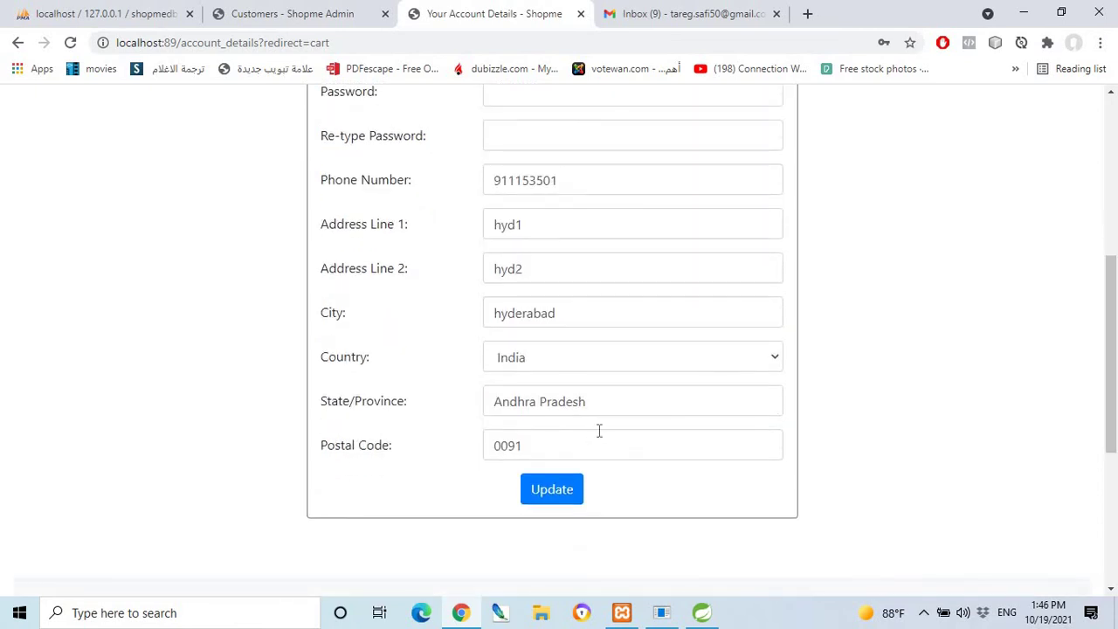
scroll(611, 430, up, 1)
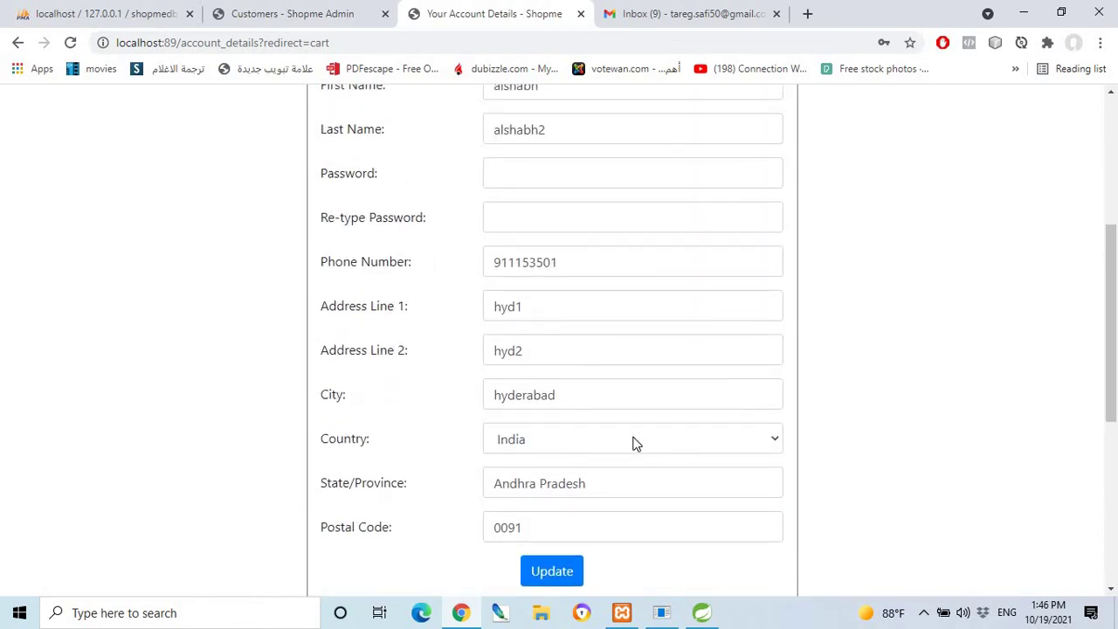
scroll(577, 528, down, 1)
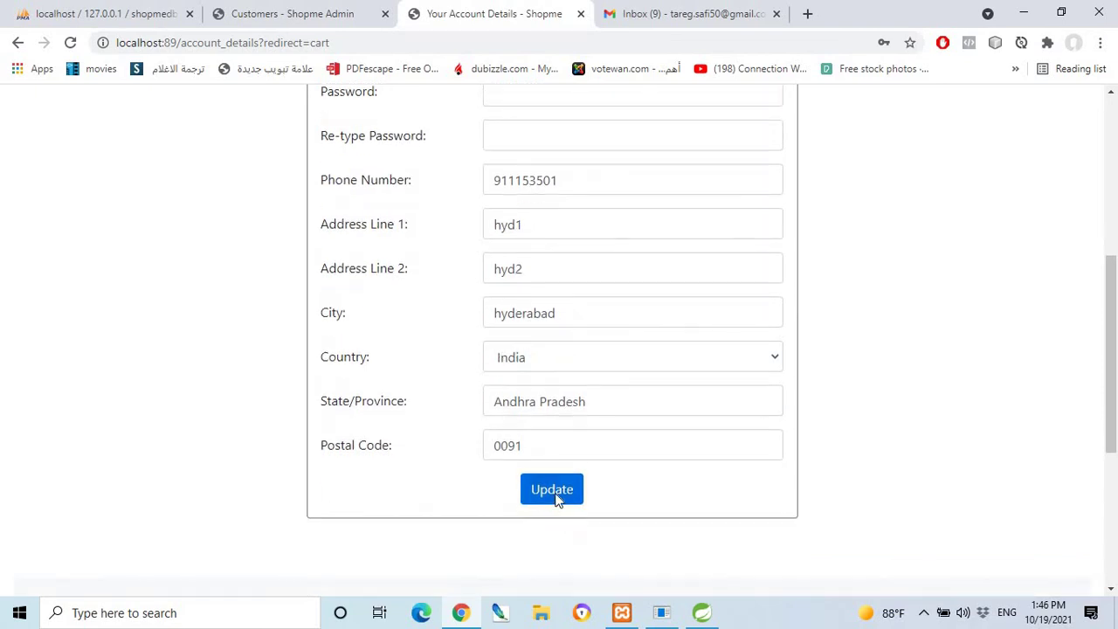
click(554, 490)
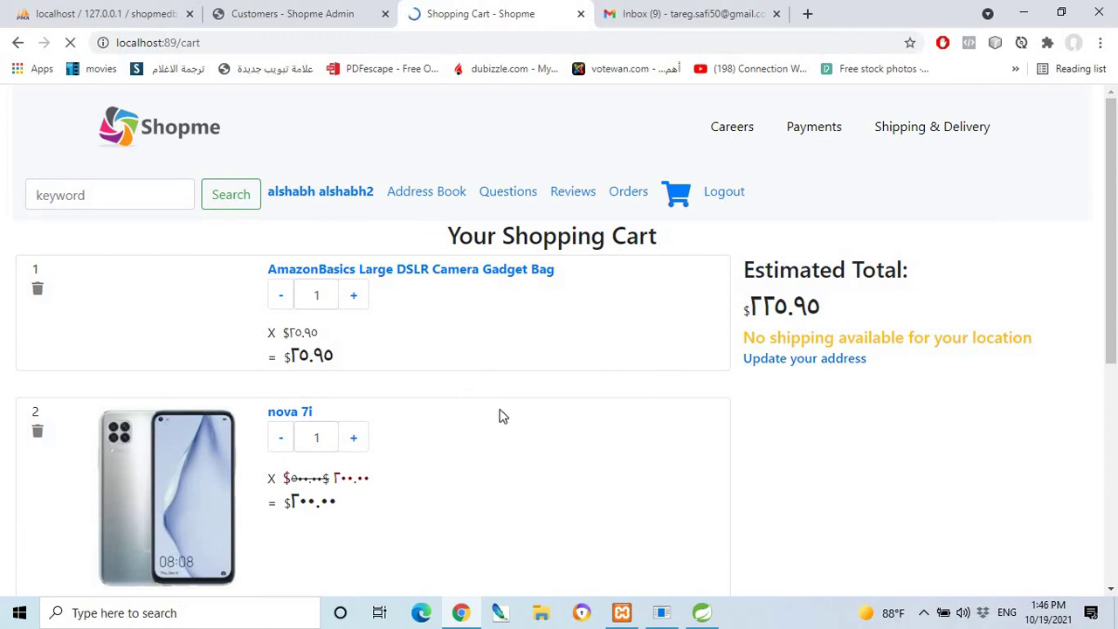
scroll(560, 408, down, 2)
scroll(611, 366, up, 1)
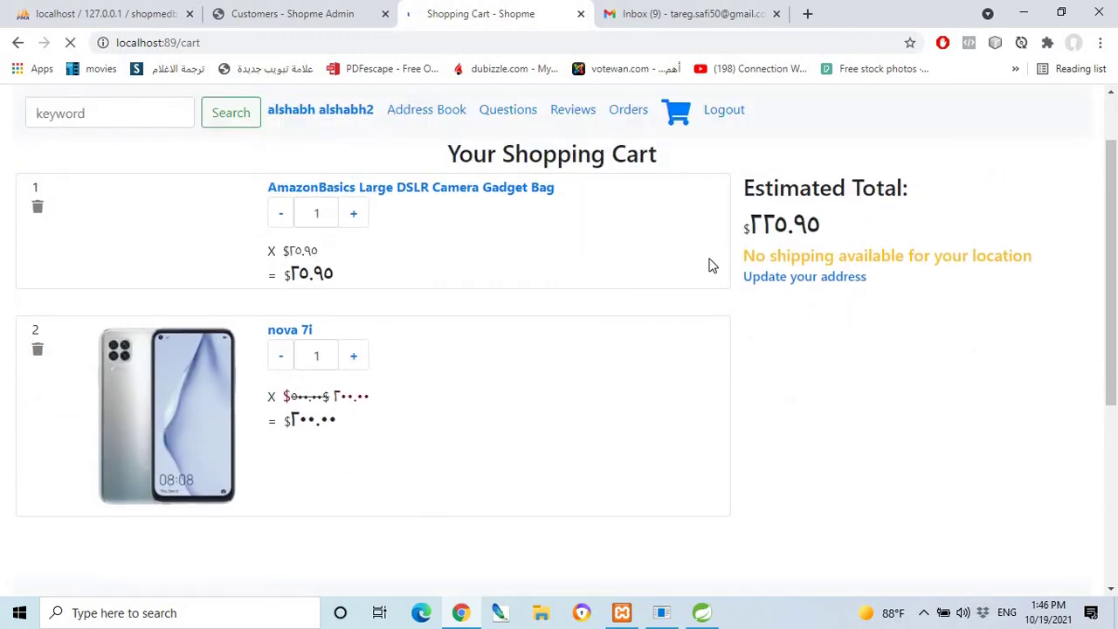
click(262, 10)
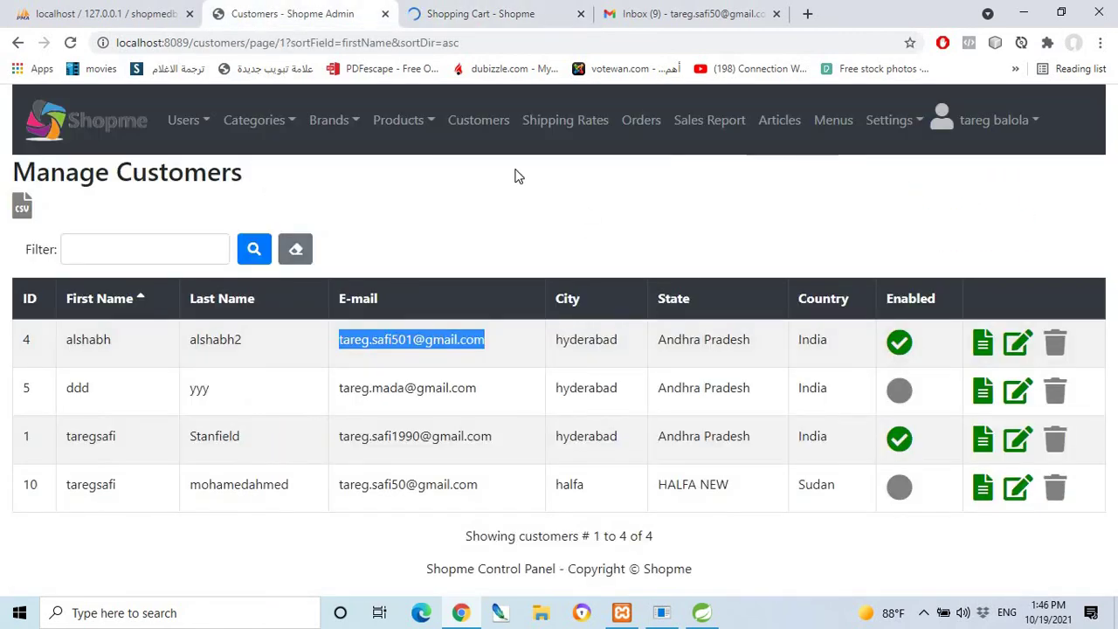
Sign back into Shopme Admin with the admin credentials and review the Shipping Rates table.
click(564, 127)
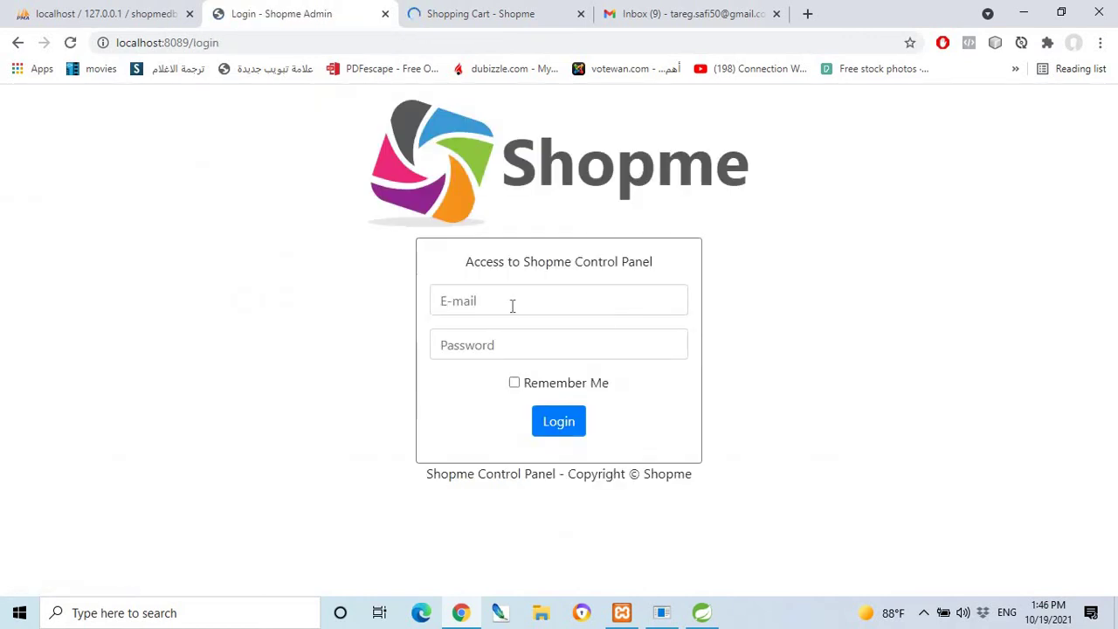
click(512, 305)
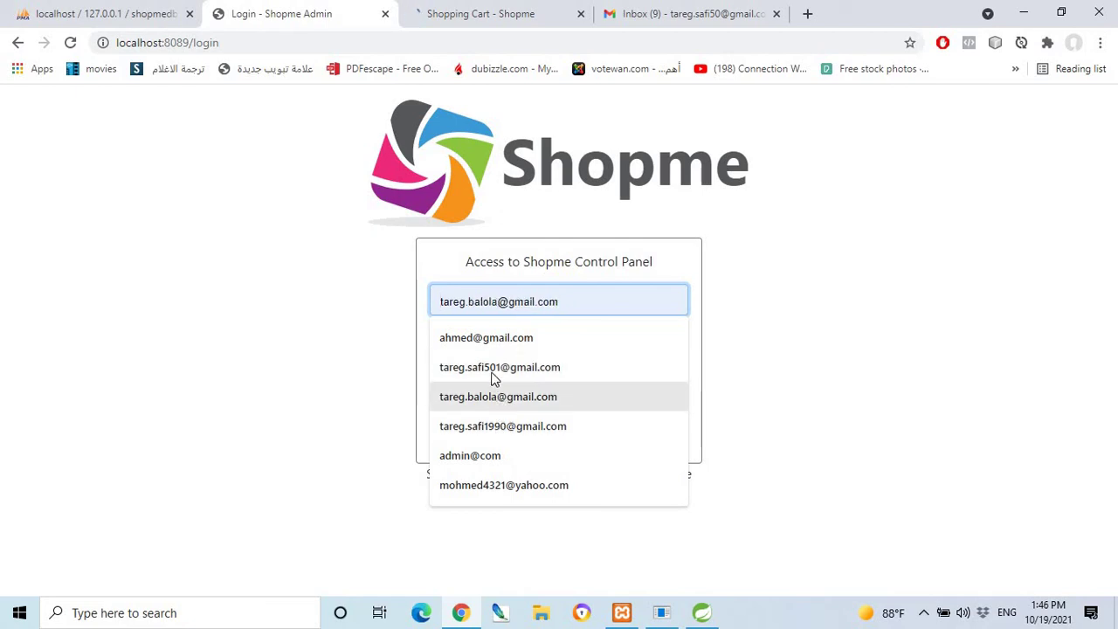
click(491, 395)
click(480, 349)
text(1)
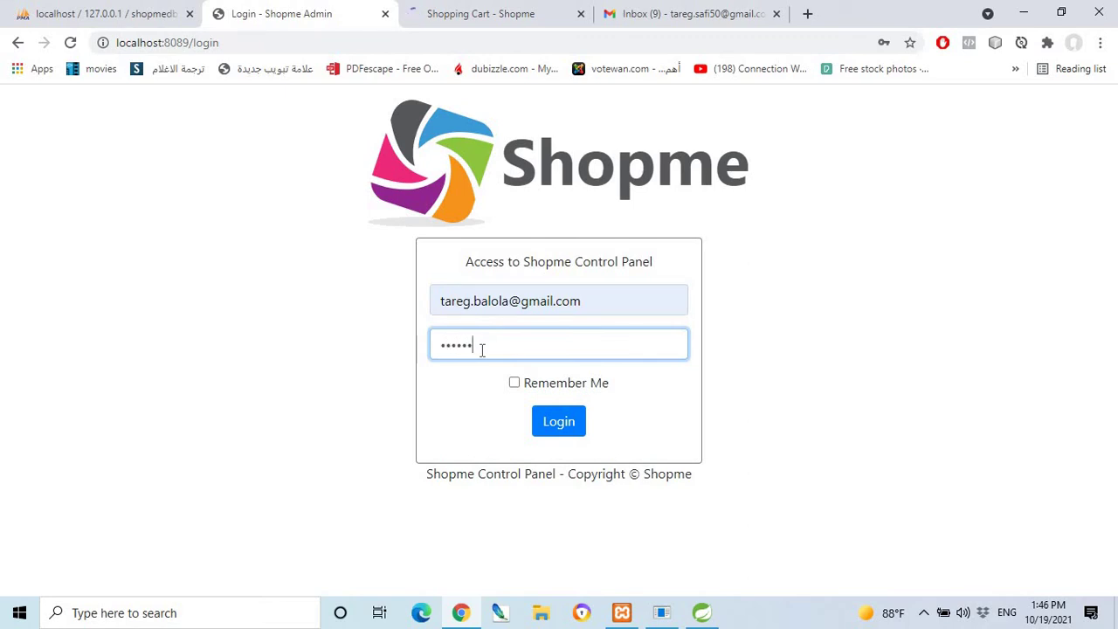
text(12)
click(550, 422)
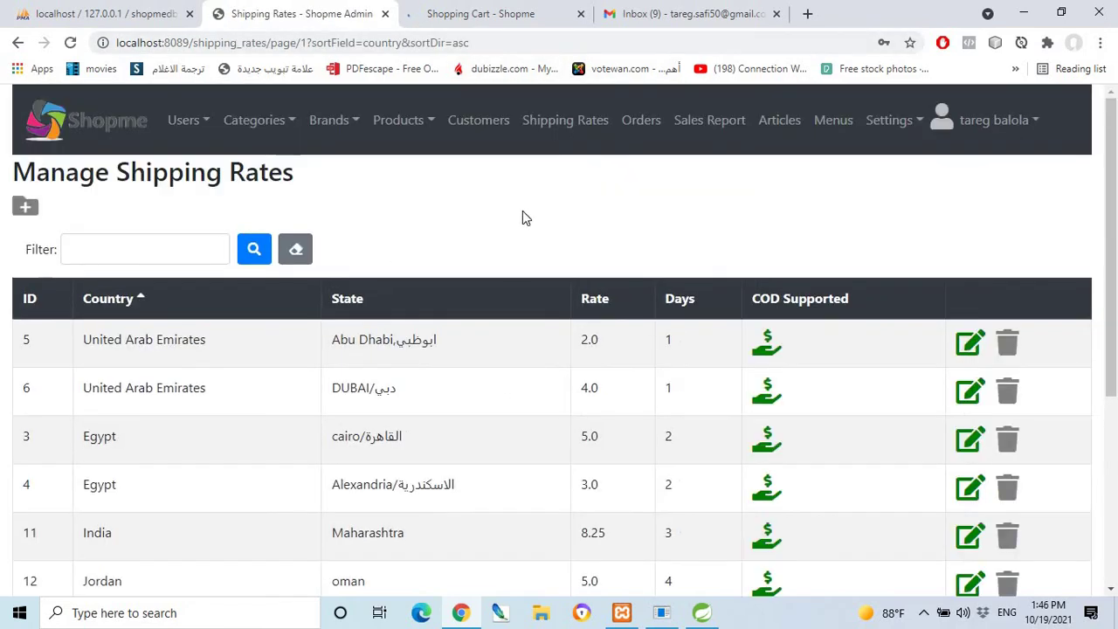
scroll(317, 390, down, 1)
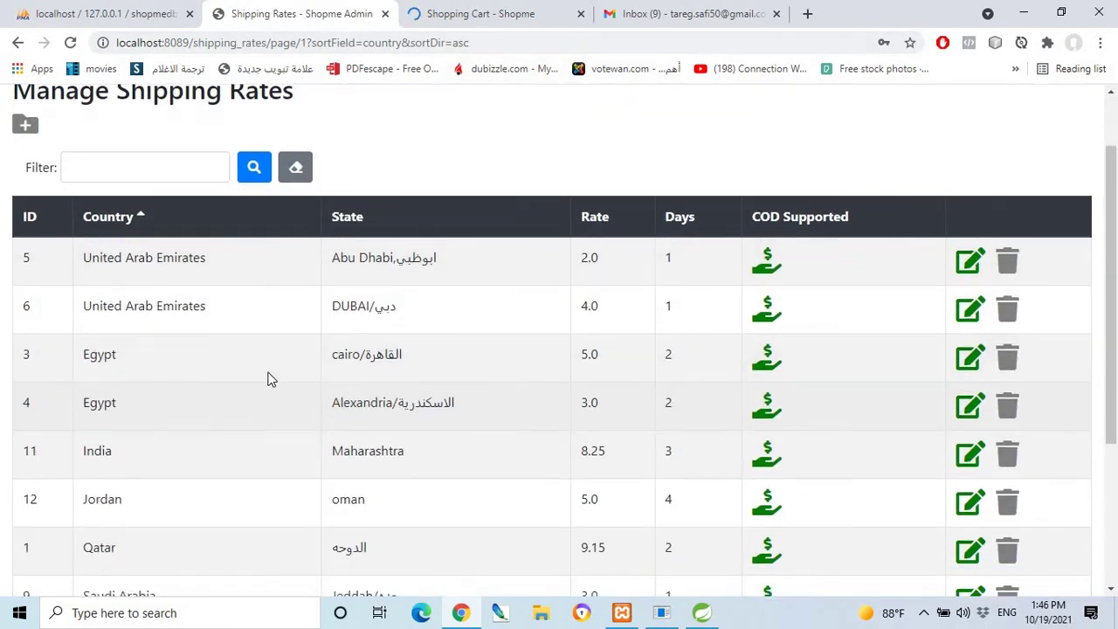
scroll(177, 367, down, 1)
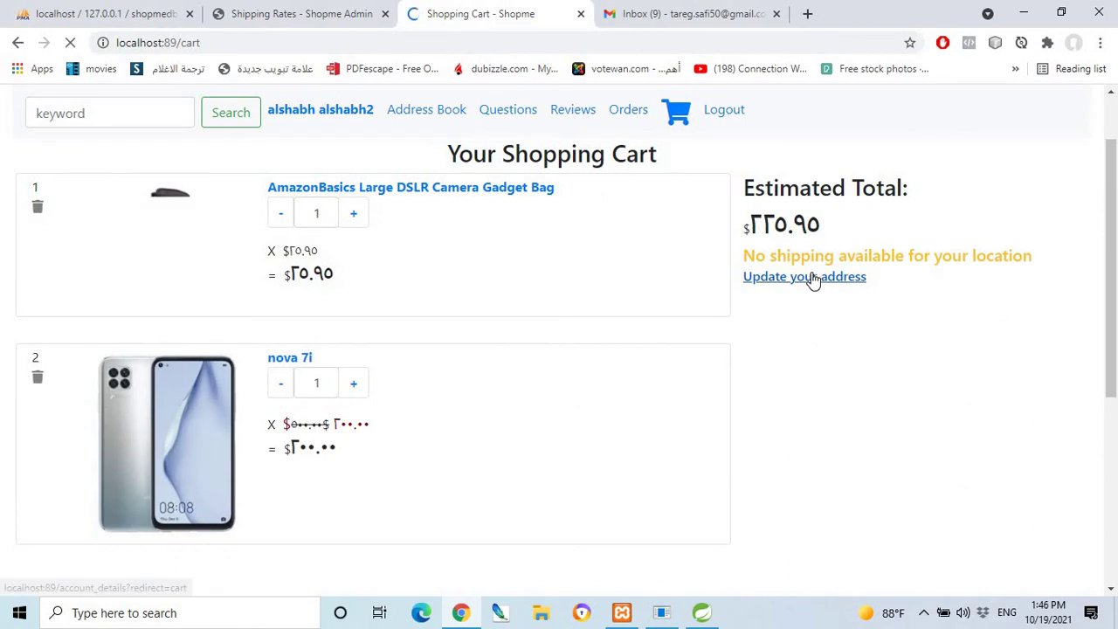
Sign into the storefront with the customer's saved e-mail, with login remembered.
click(811, 278)
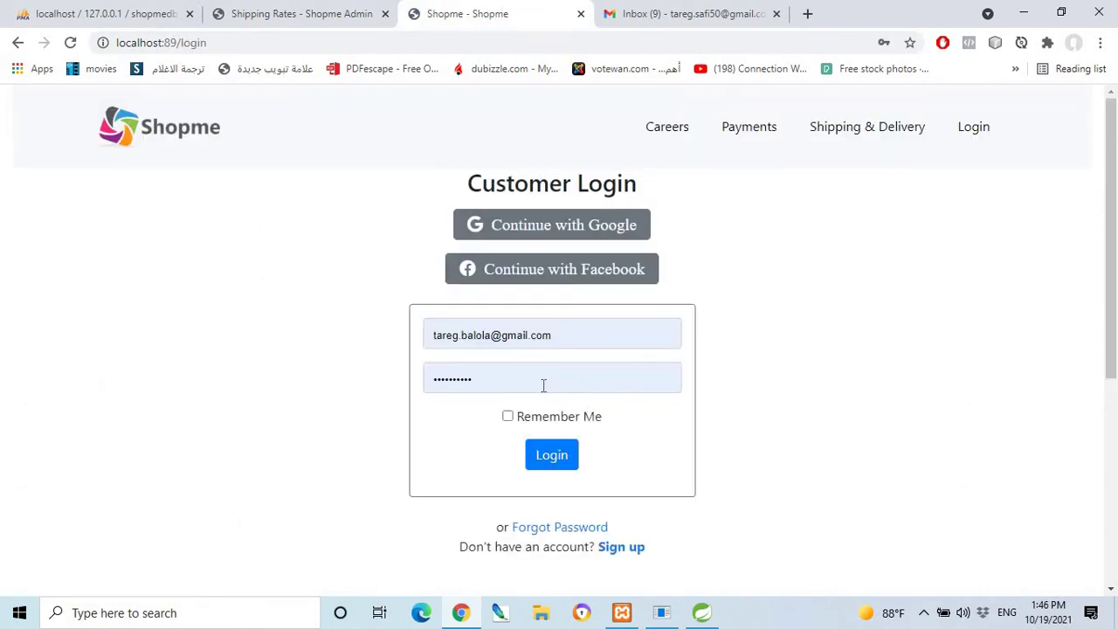
click(544, 456)
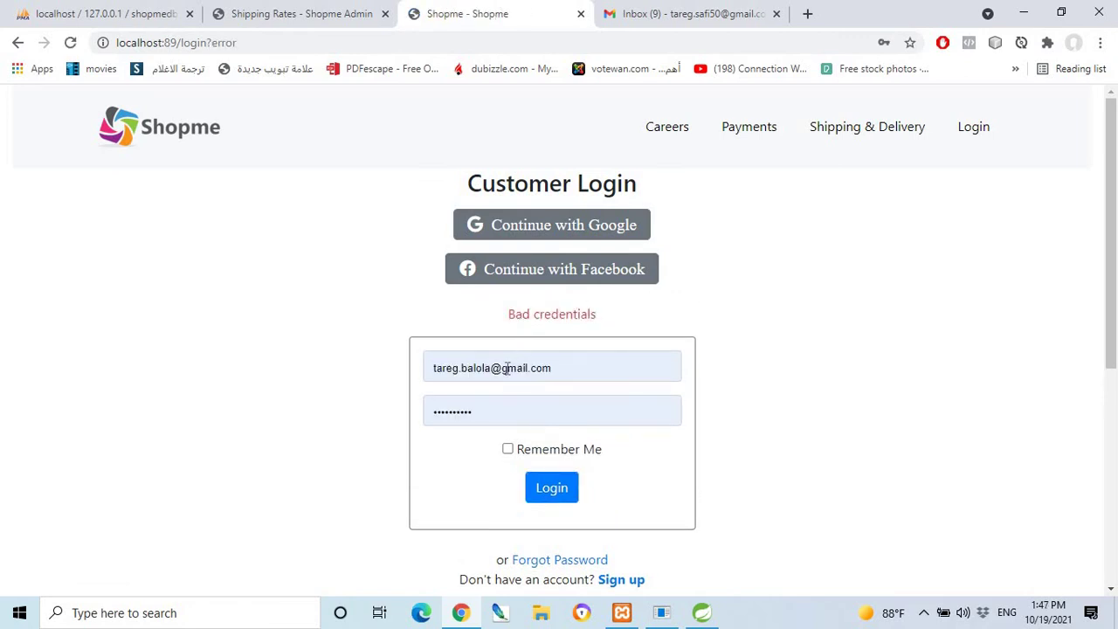
drag(574, 367, 425, 370)
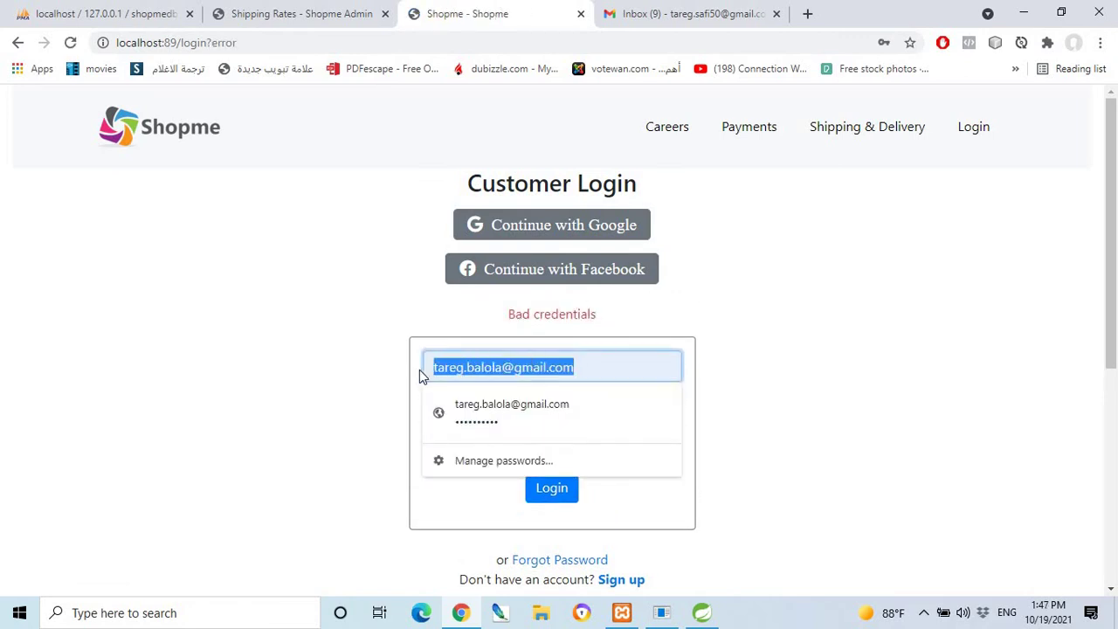
key(ctrl+v)
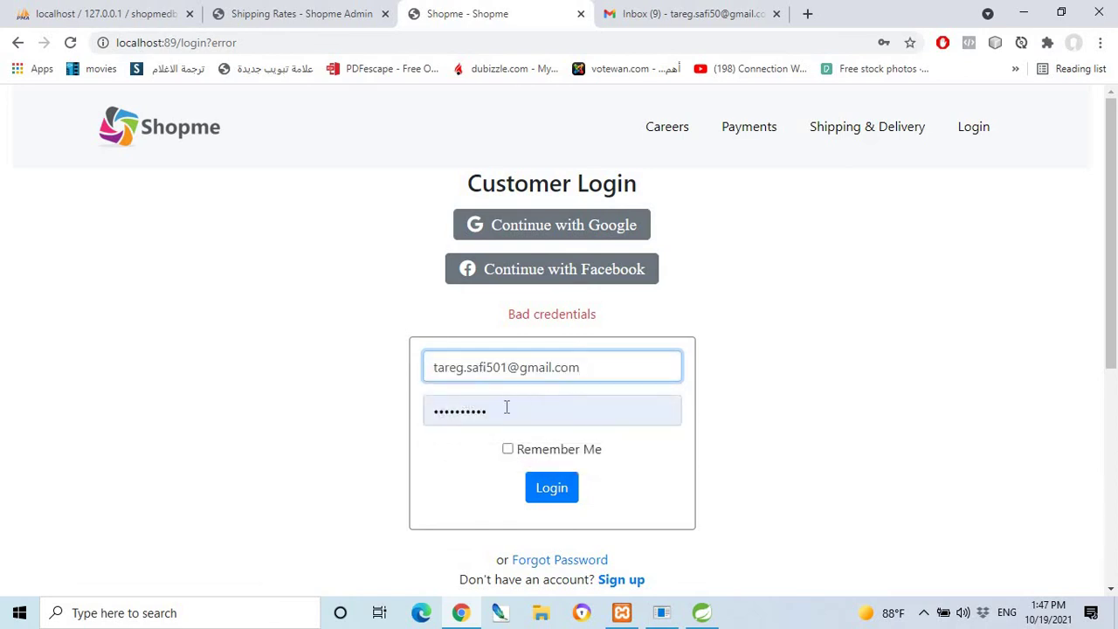
click(507, 449)
click(564, 487)
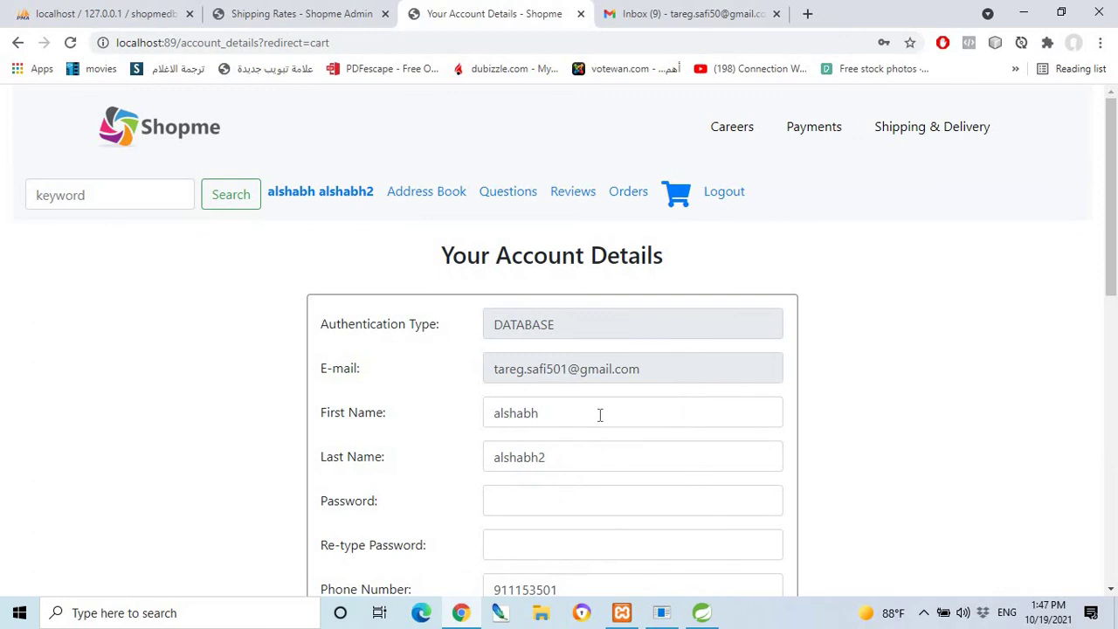
Change the account address to country Egypt, state cairo/القاهرة, and save it.
scroll(598, 417, down, 4)
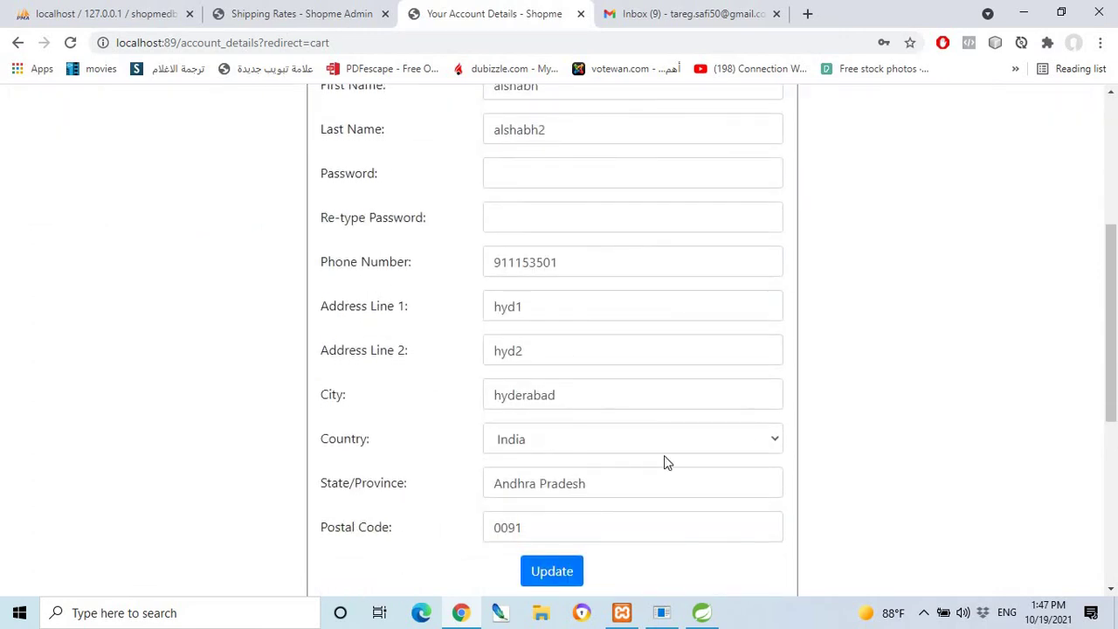
click(775, 445)
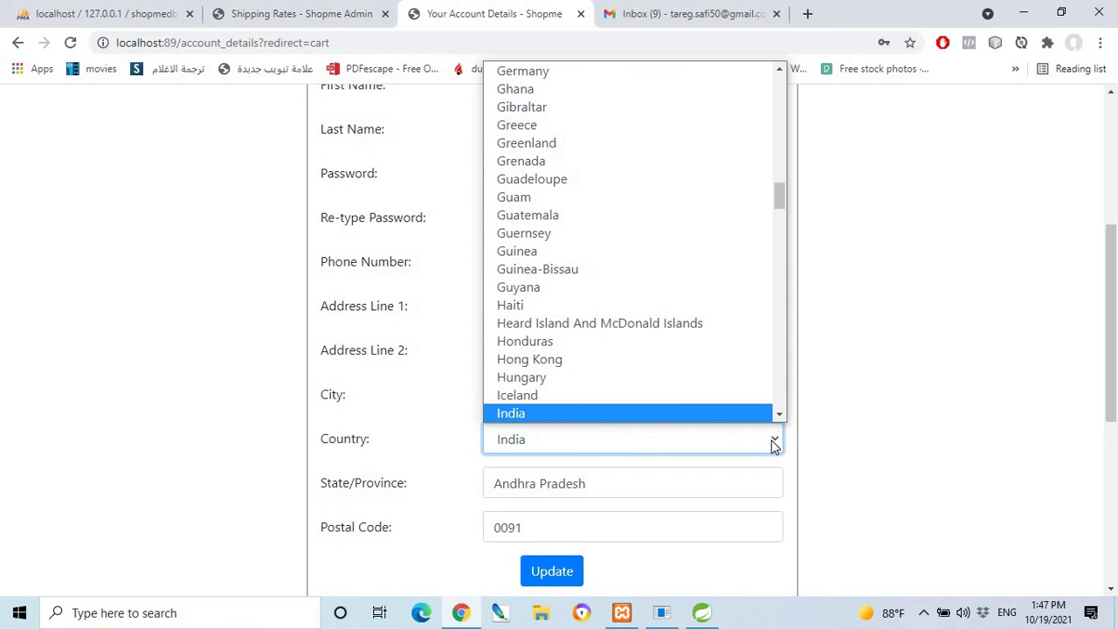
key(e)
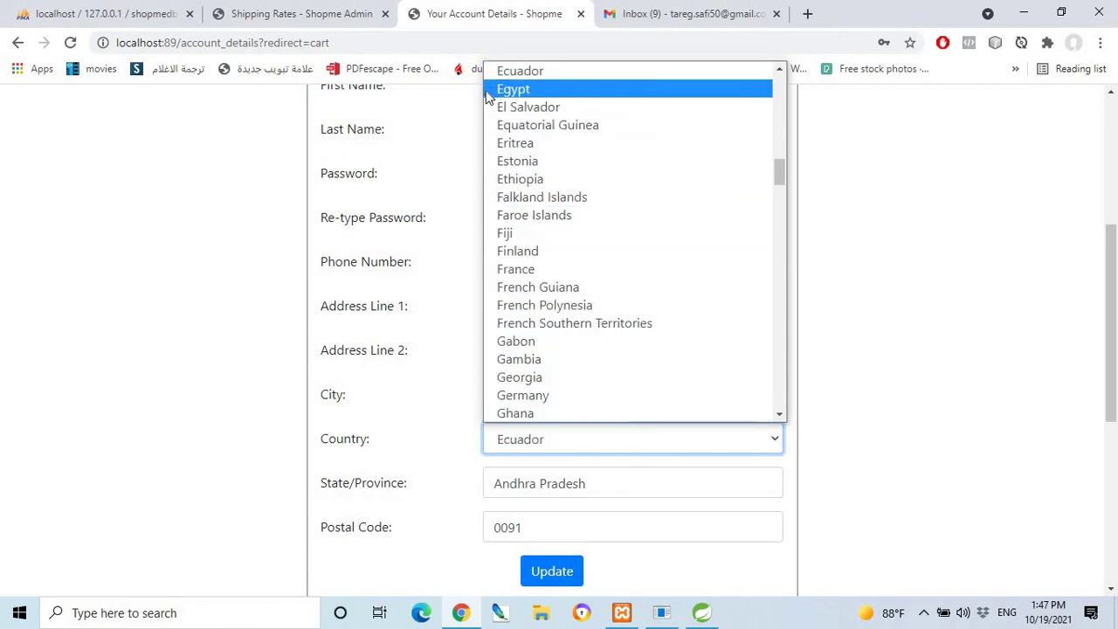
click(503, 89)
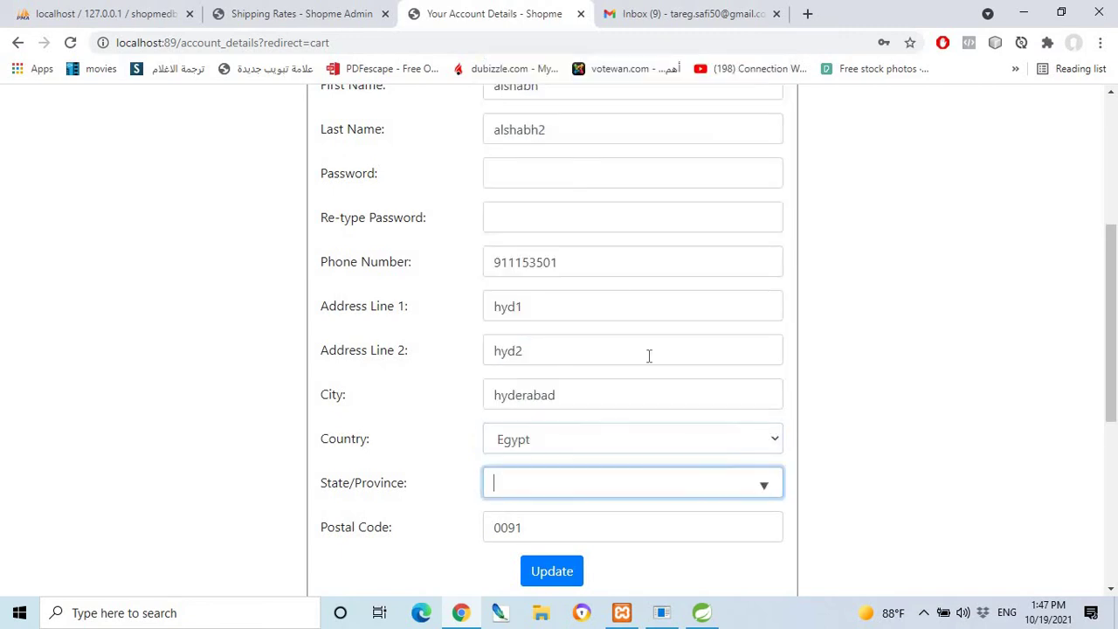
click(695, 486)
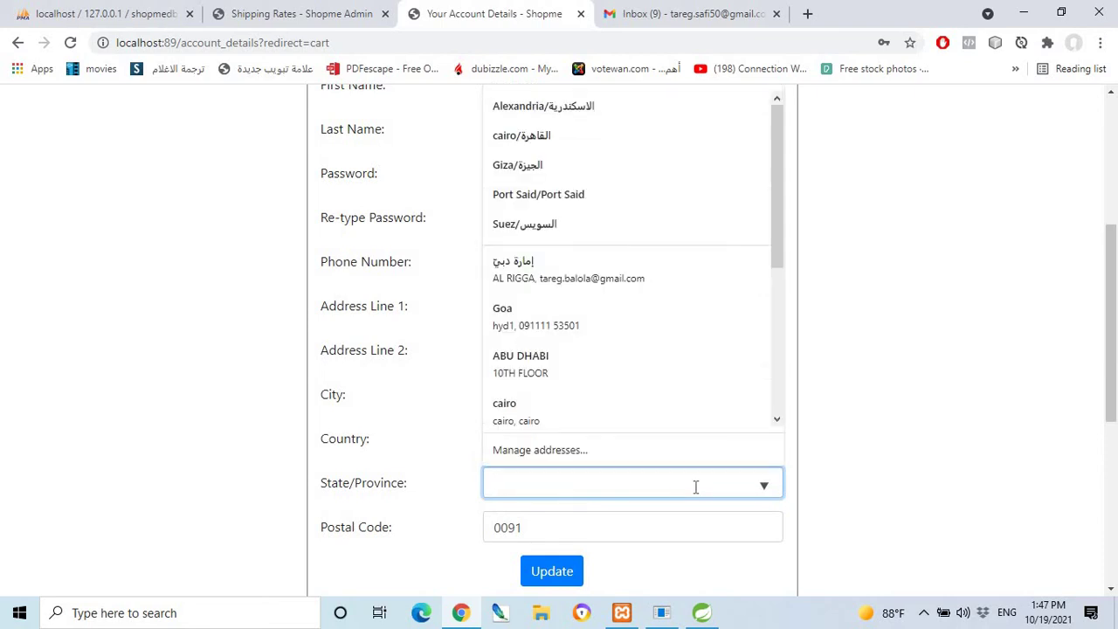
click(534, 139)
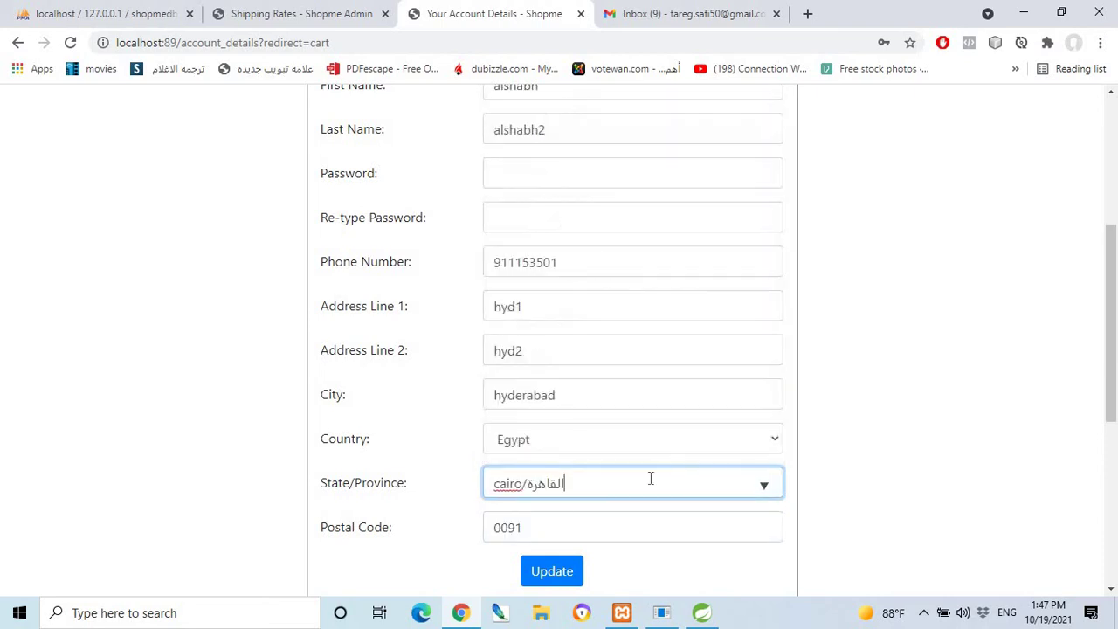
click(551, 570)
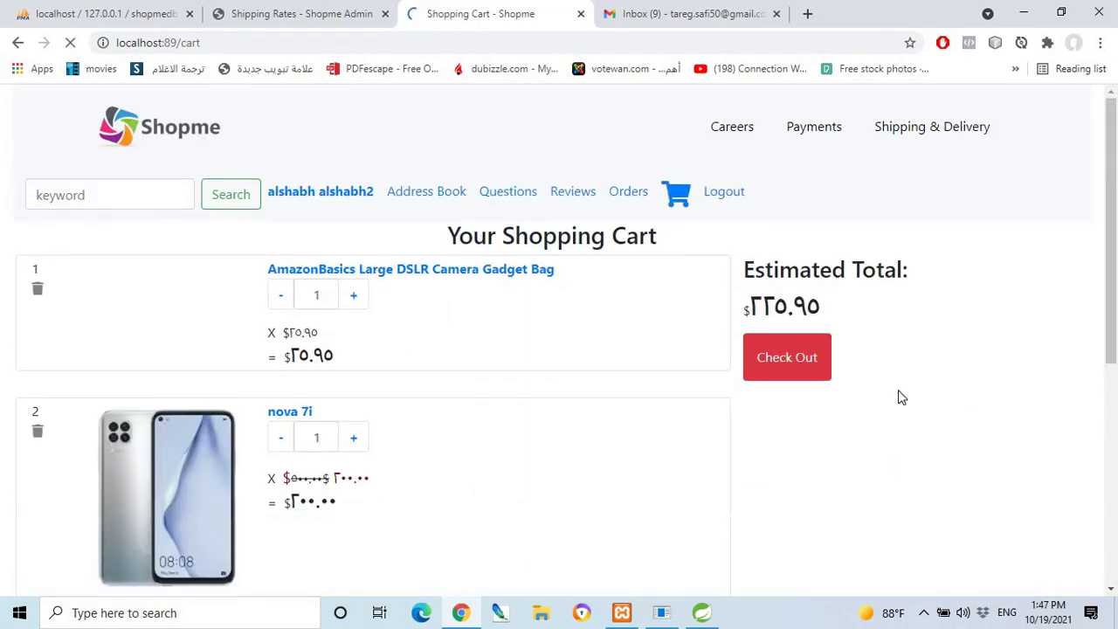
Check out and review the Checkout page: 2-day delivery, $40.29 shipping, $266.24 total.
click(789, 362)
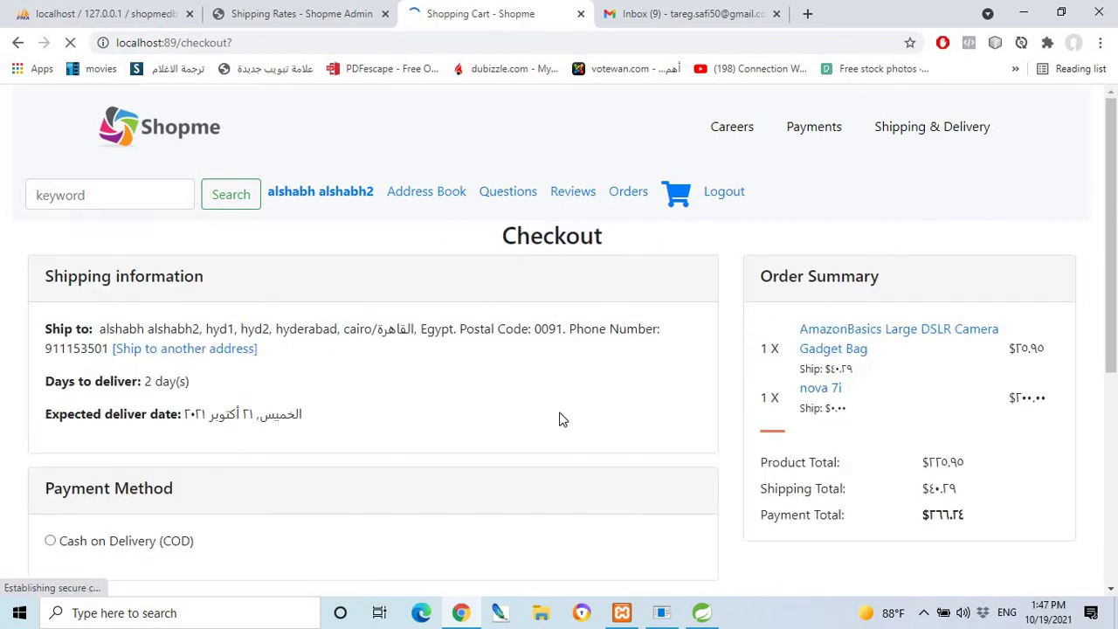
scroll(562, 411, down, 3)
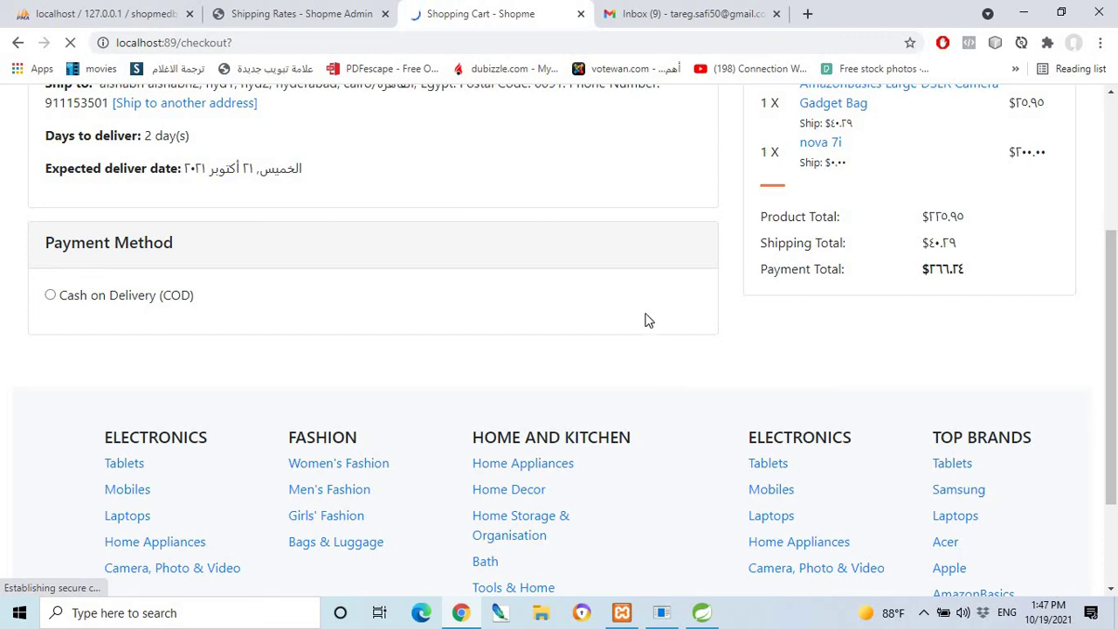
Select Cash on Delivery and place the two-item $366.24 order with COD.
scroll(616, 313, up, 1)
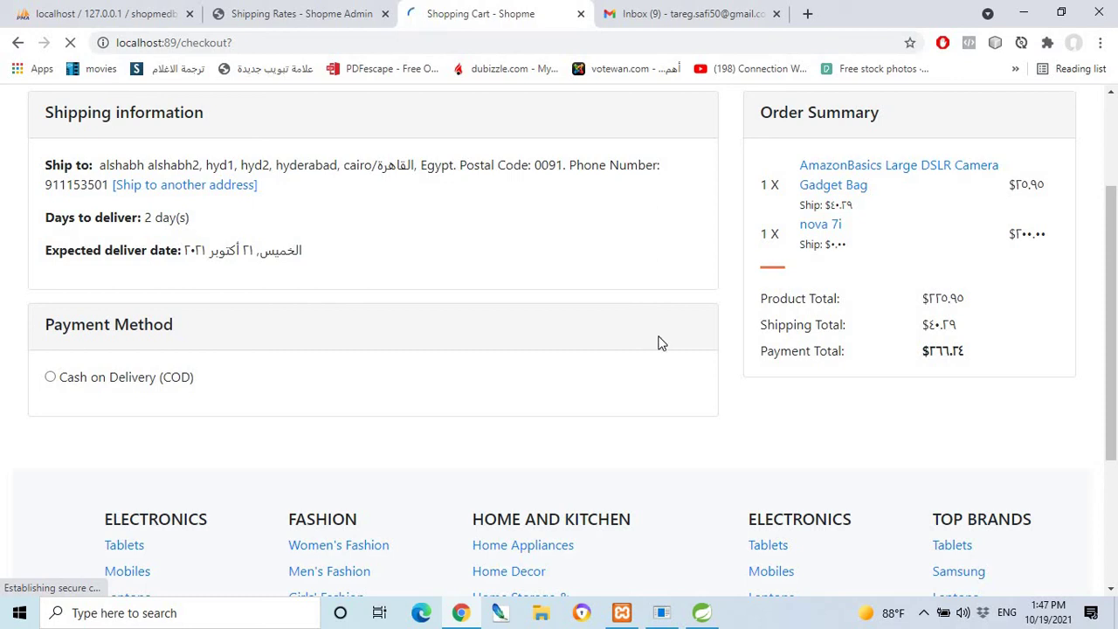
click(923, 612)
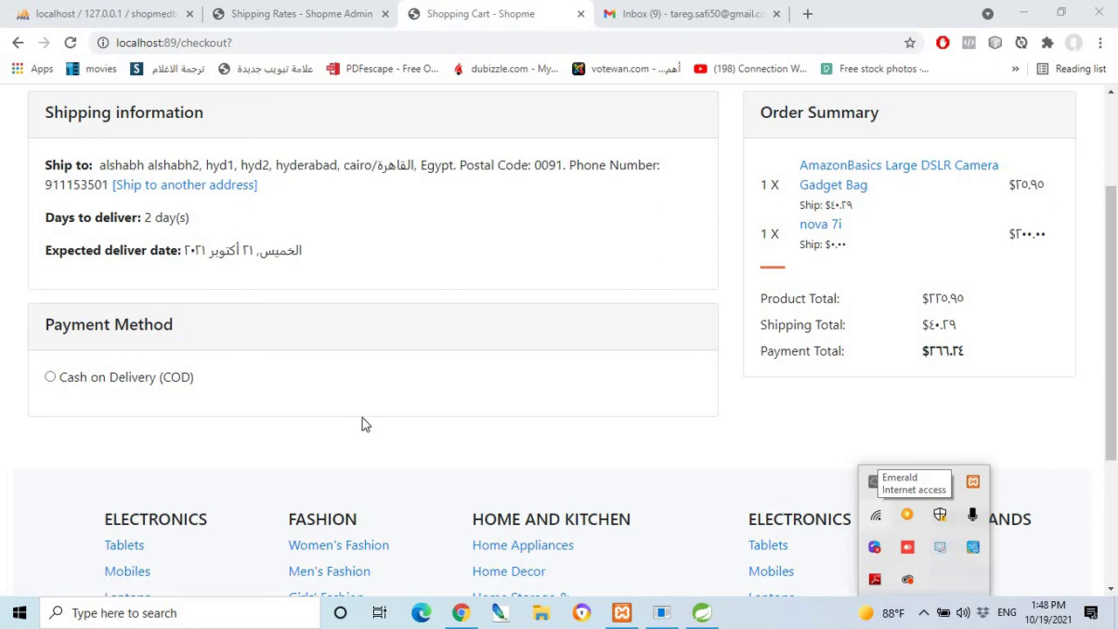
click(50, 378)
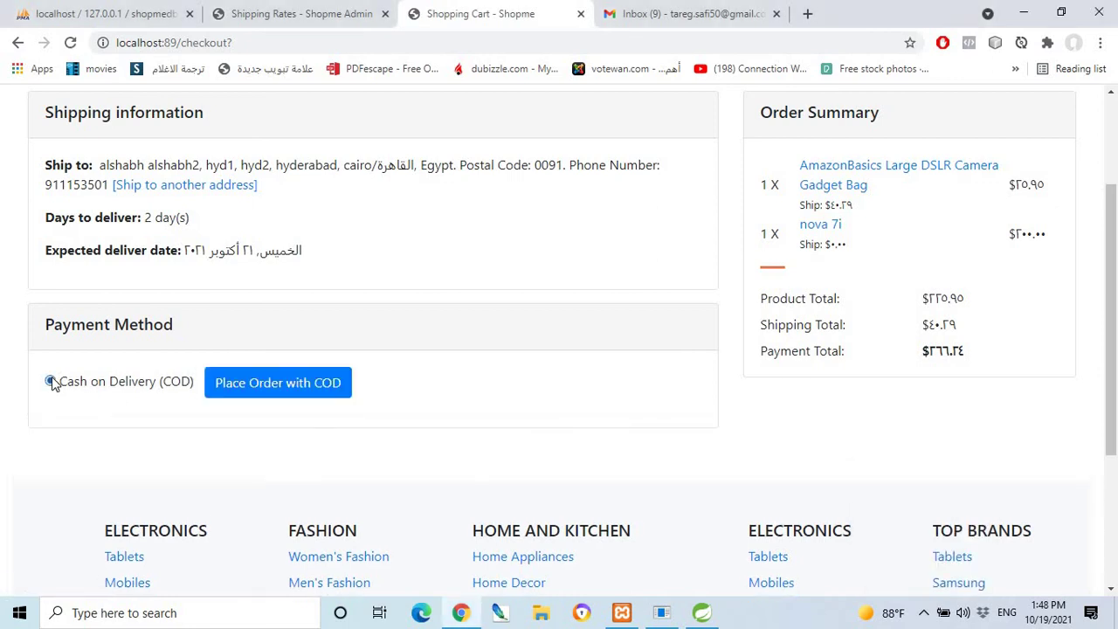
click(272, 392)
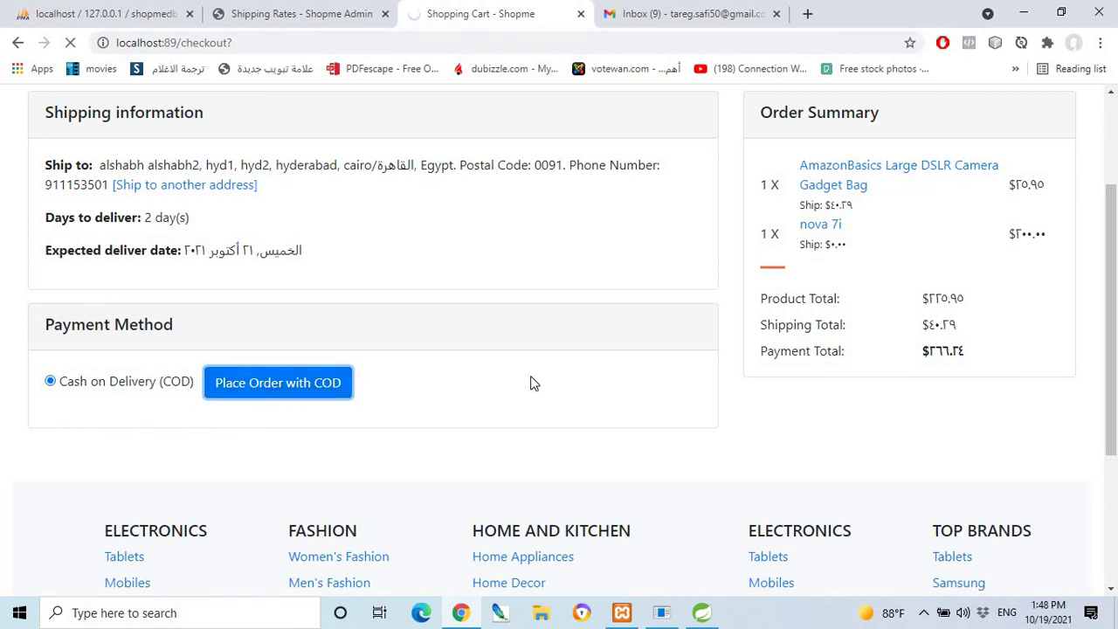